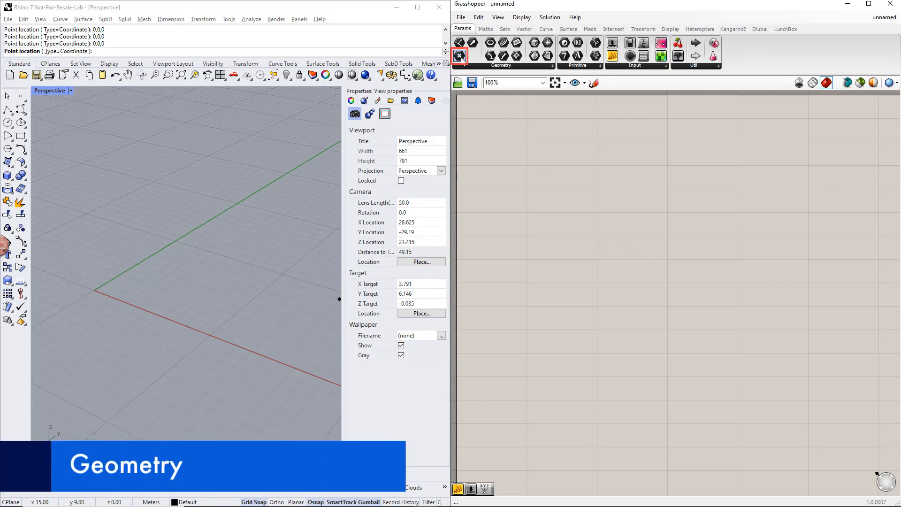
Step: Place a Point parameter and a panel on the canvas and connect the point's output to the panel
drag(460, 55, 689, 299)
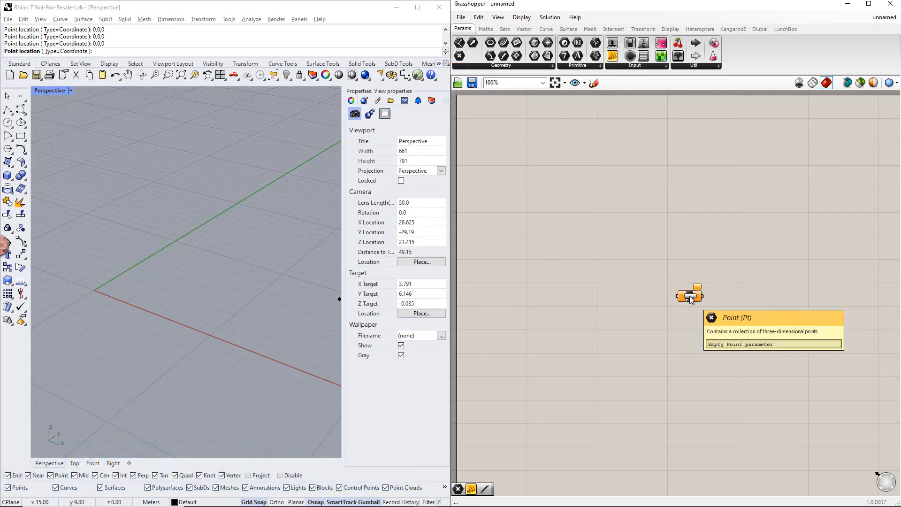
drag(613, 56, 811, 299)
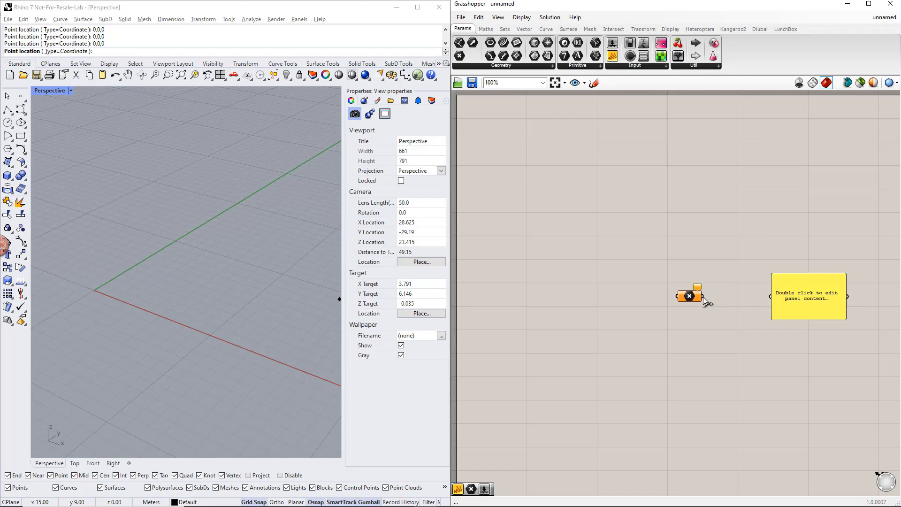
drag(703, 296, 769, 298)
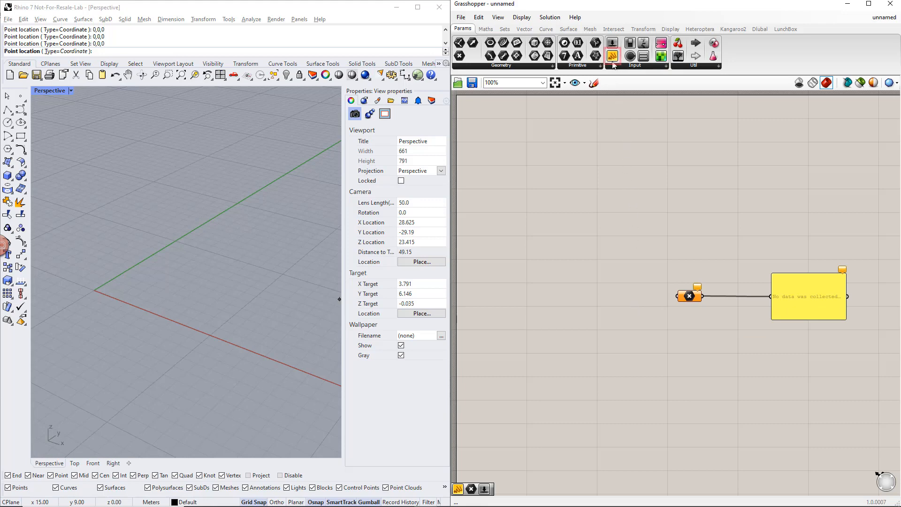
Step: Add a second panel containing 0,0,0 and feed it into the Point parameter as its coordinates
drag(612, 57, 602, 294)
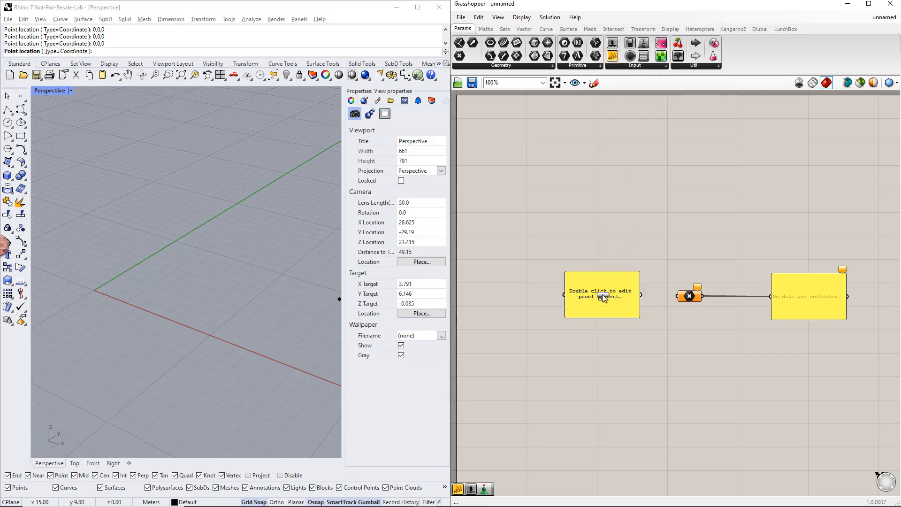
double_click(602, 294)
text(0,0,0)
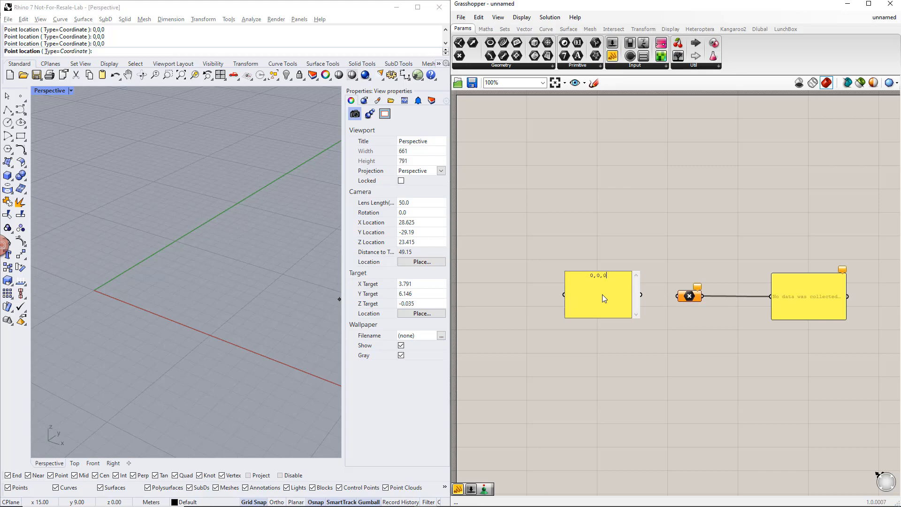
click(646, 294)
drag(645, 295, 677, 296)
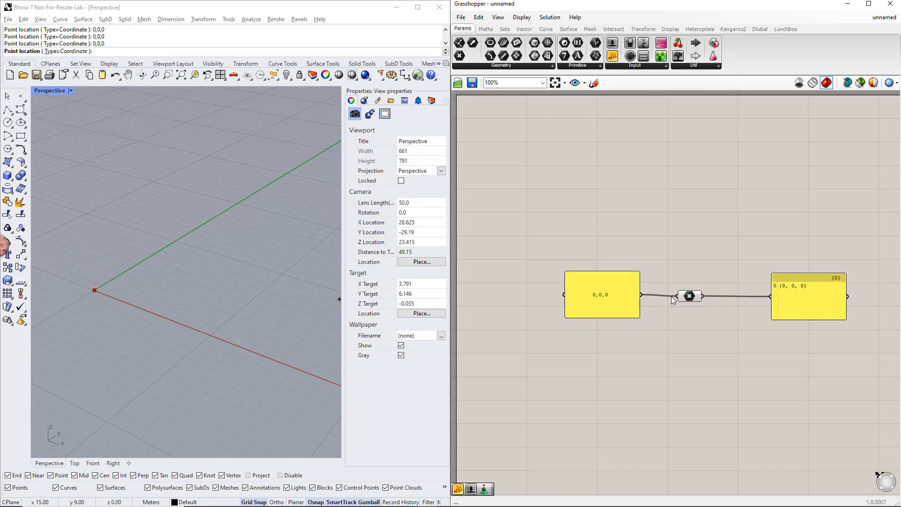
Step: Delete the coordinate input panel and set one point at 0,0,0 in the Point parameter
click(617, 298)
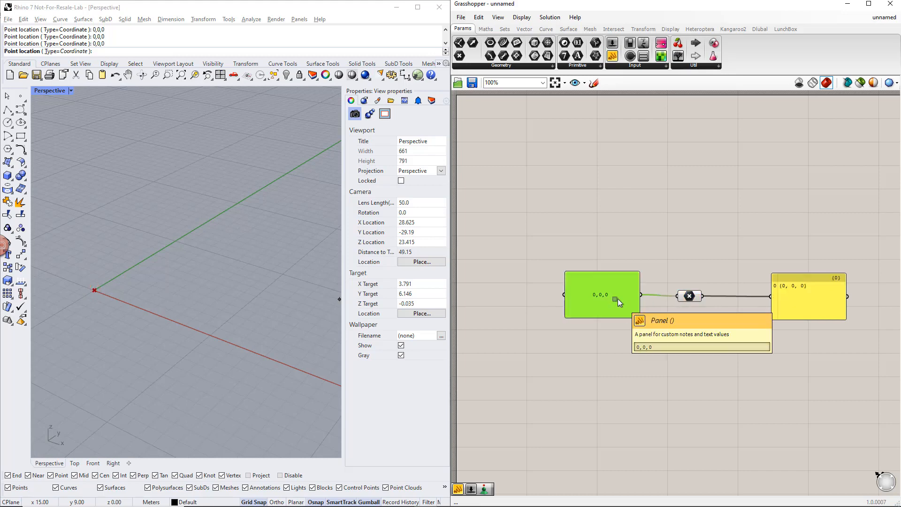
key(Delete)
right_click(680, 298)
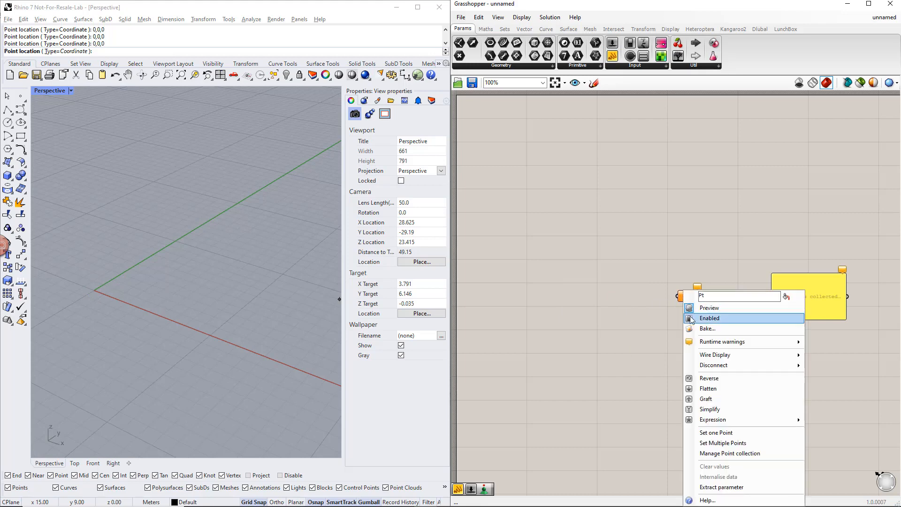
click(709, 433)
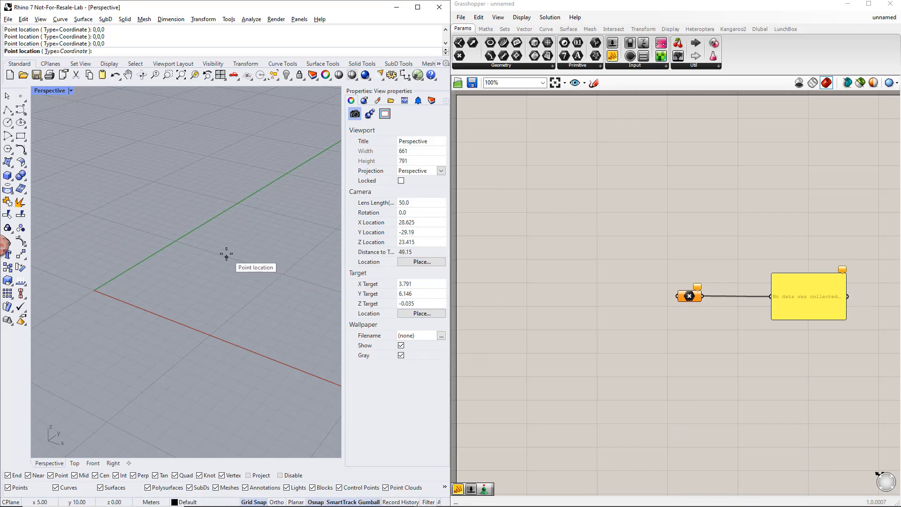
text(0,0,0)
key(Return)
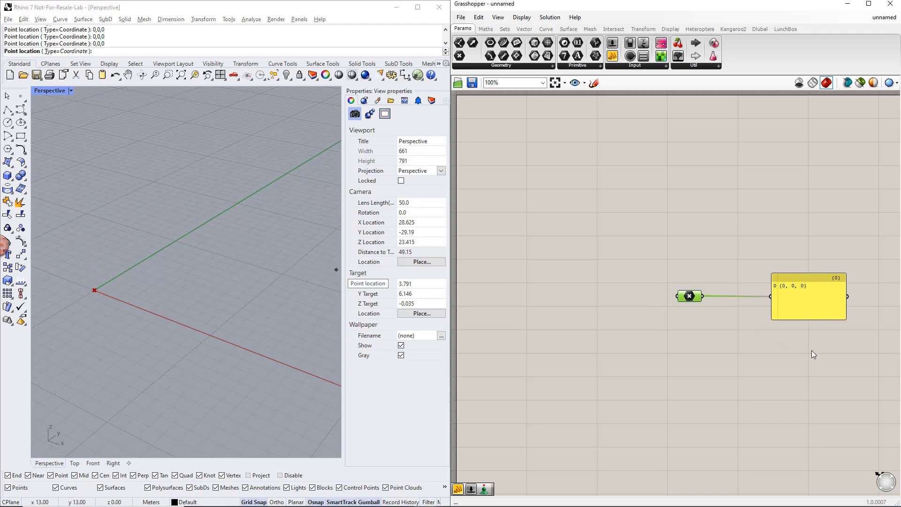
Step: Delete the output panel connected to the Point parameter
drag(812, 350, 777, 257)
key(Delete)
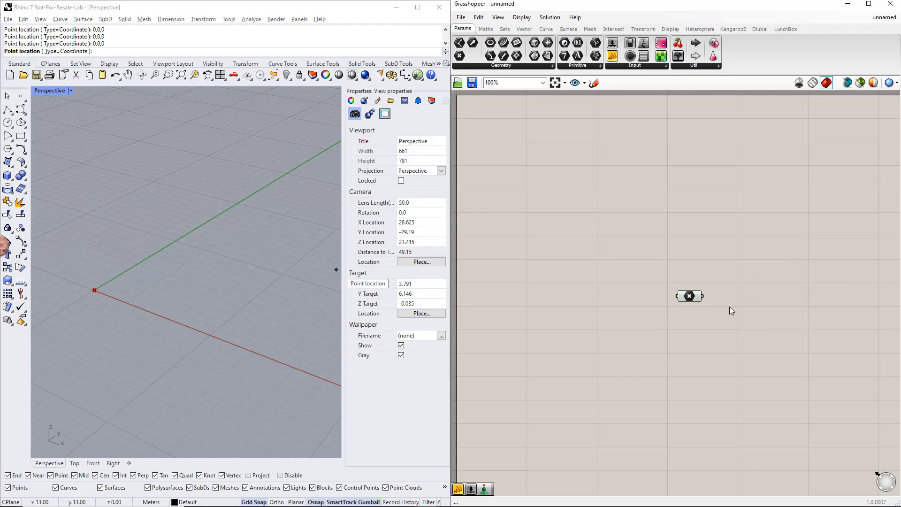
right_drag(731, 310, 680, 287)
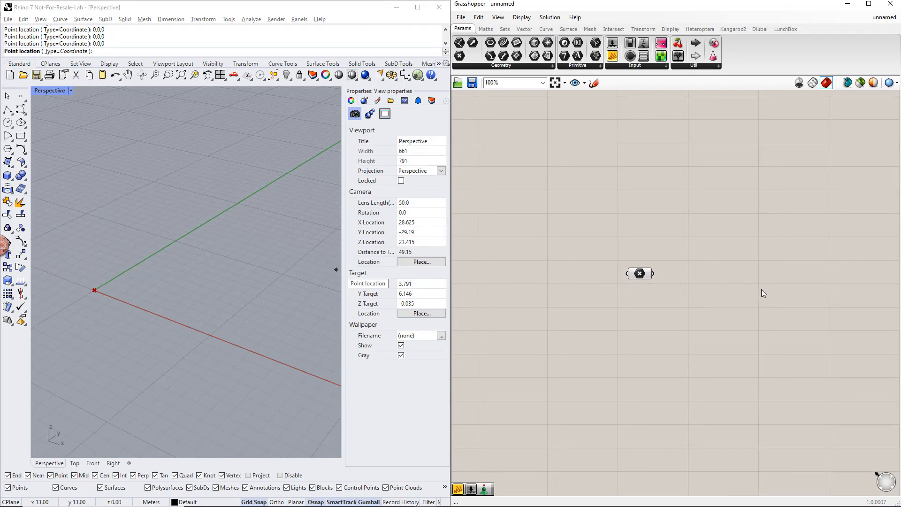
Step: Add a Deconstruct point component and connect the Point parameter to its P input
click(526, 29)
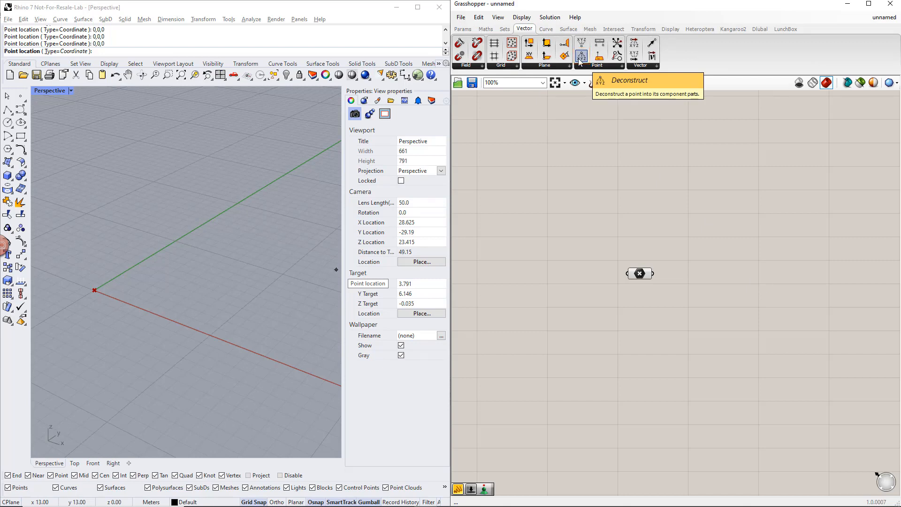
drag(581, 57, 717, 275)
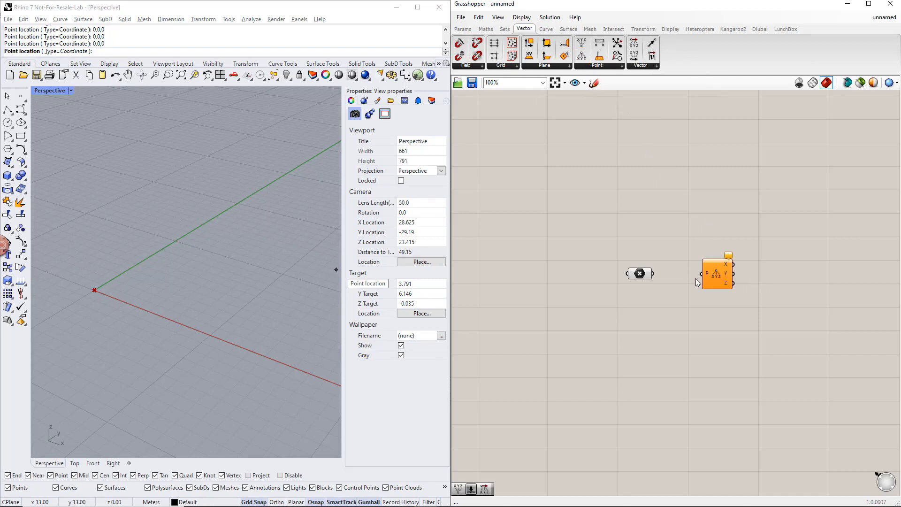
drag(653, 273, 704, 278)
click(716, 306)
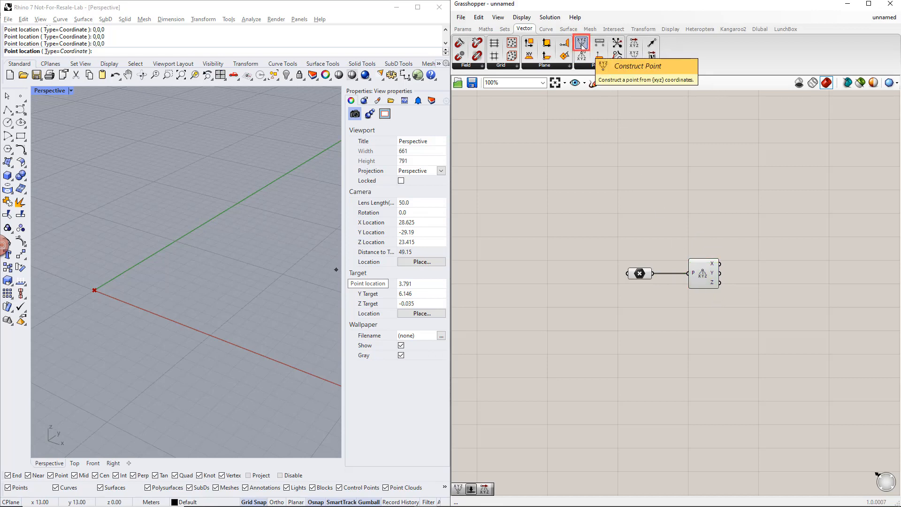
Step: Add a Construct Point component and connect the deconstructed X and Y coordinates to its matching inputs
drag(581, 46, 665, 162)
drag(789, 277, 788, 275)
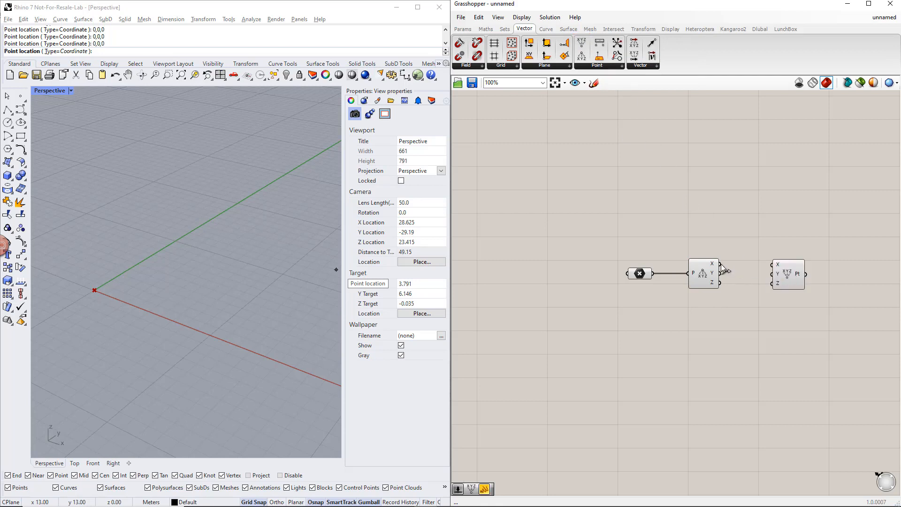
drag(720, 263, 771, 273)
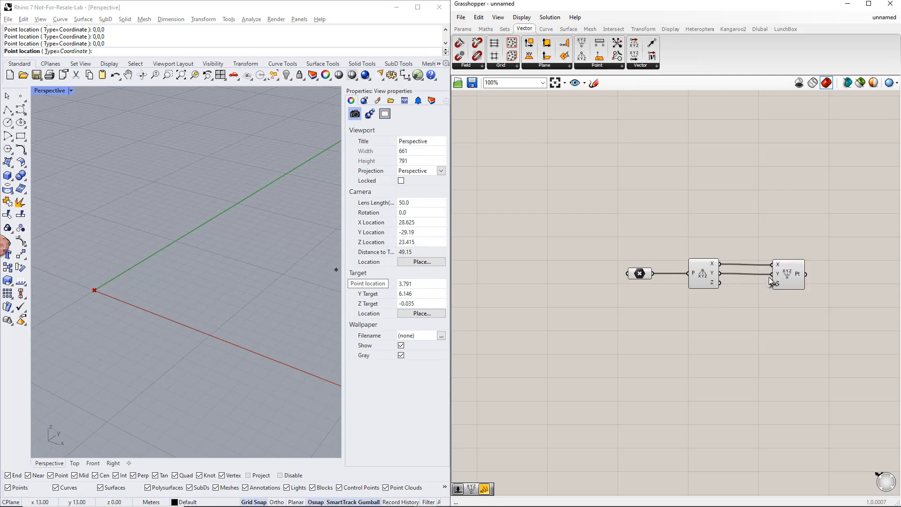
Step: Create a number slider with a minimum of 1, name it Height, and place it below the Deconstruct component
double_click(705, 323)
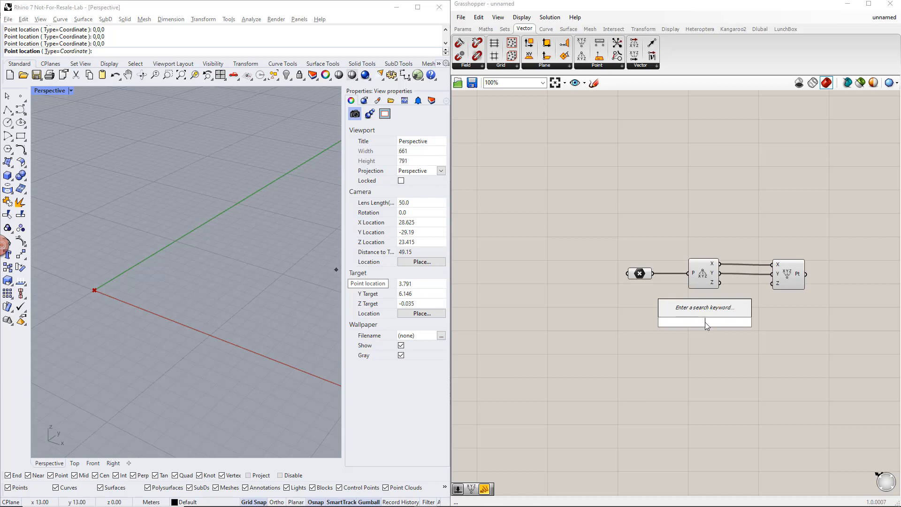
text(1..10)
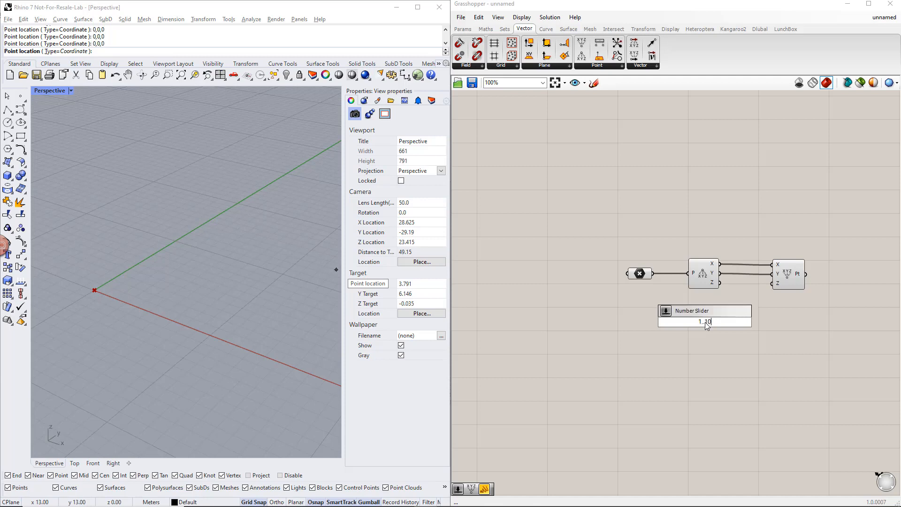
key(Return)
right_click(671, 322)
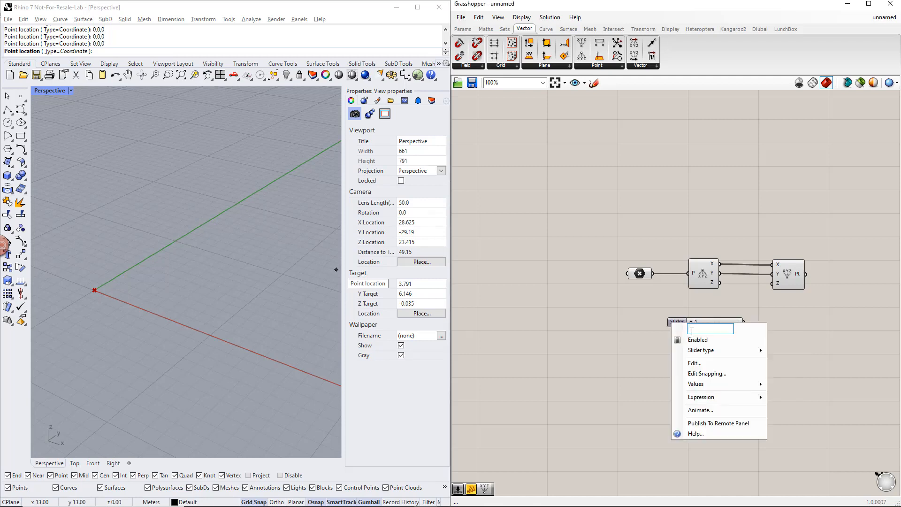
text(Height)
key(Return)
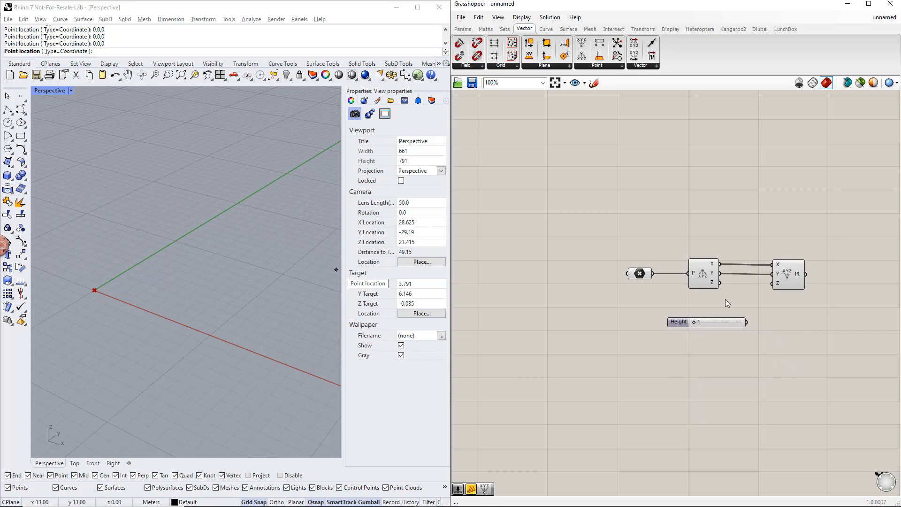
drag(716, 322, 701, 366)
click(721, 335)
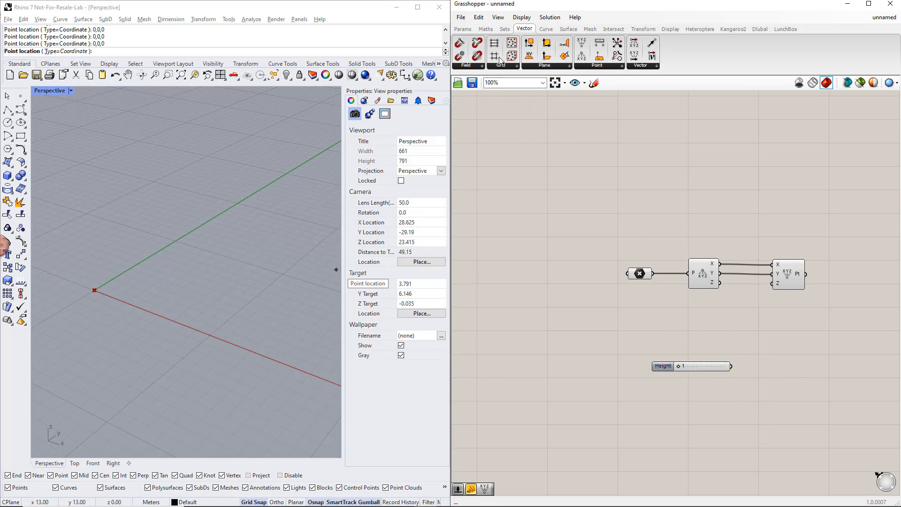
Step: Sum the deconstructed Z and Height with an Addition component feeding Construct Point's Z input, and set Height to 4
click(485, 28)
click(533, 66)
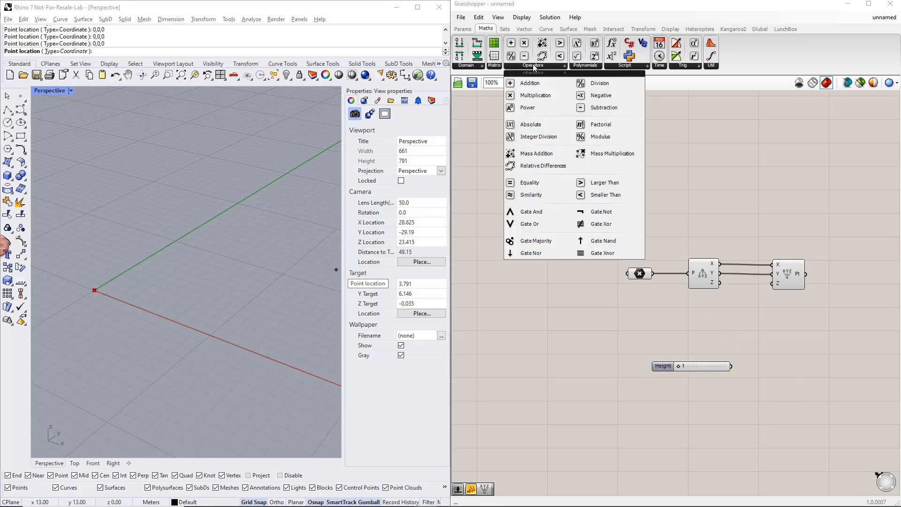
drag(531, 79, 741, 288)
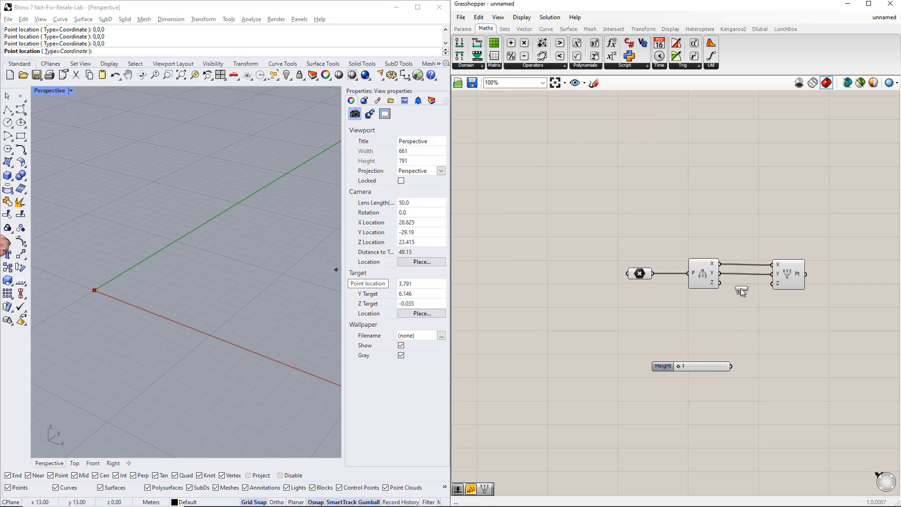
drag(740, 323, 740, 323)
drag(720, 283, 726, 317)
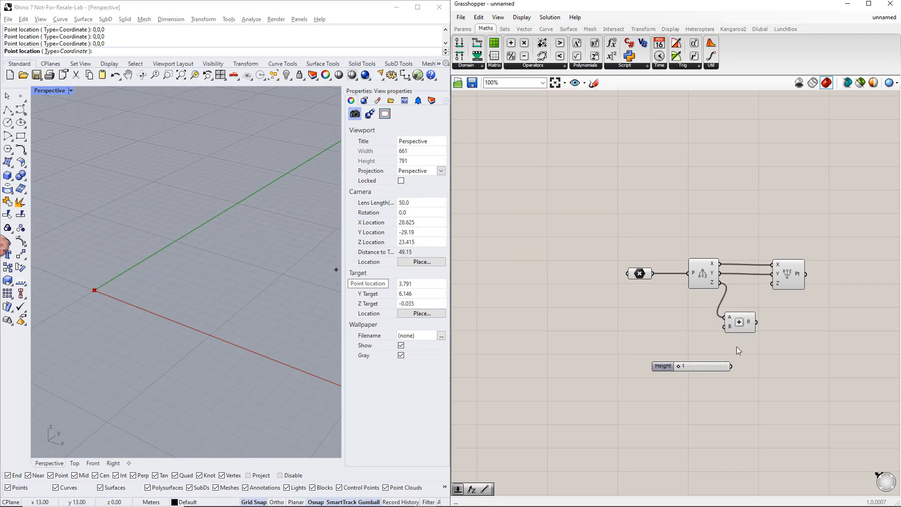
drag(730, 365, 772, 283)
drag(677, 366, 693, 367)
Step: Add a Line component running from the original point at input A to the constructed point at input B
right_drag(794, 353, 703, 340)
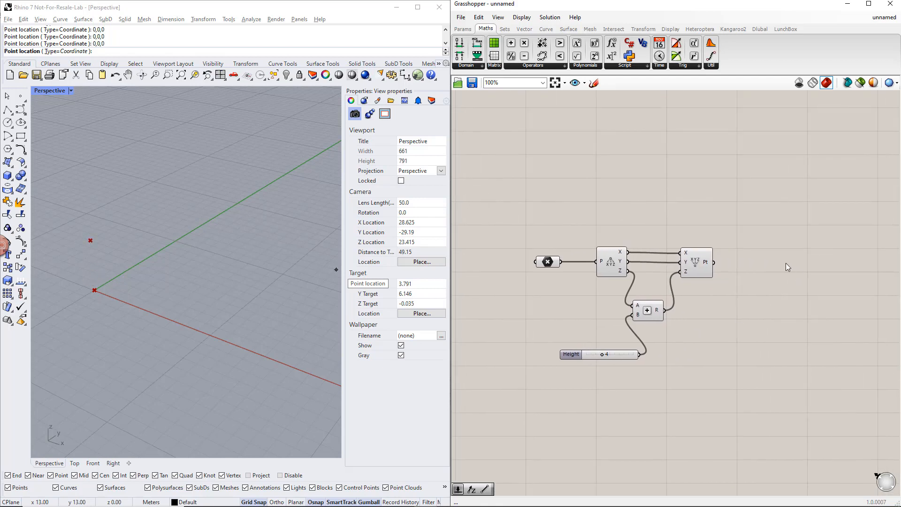
double_click(786, 263)
text(line)
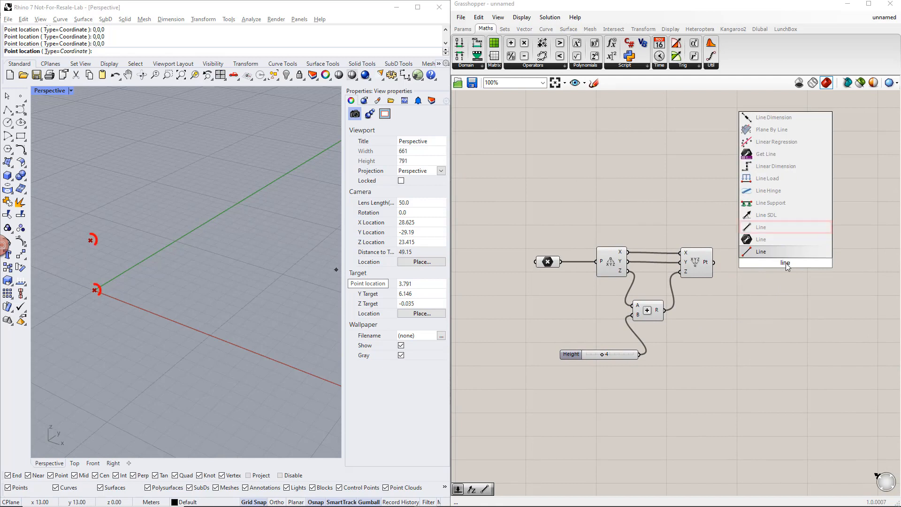
click(769, 227)
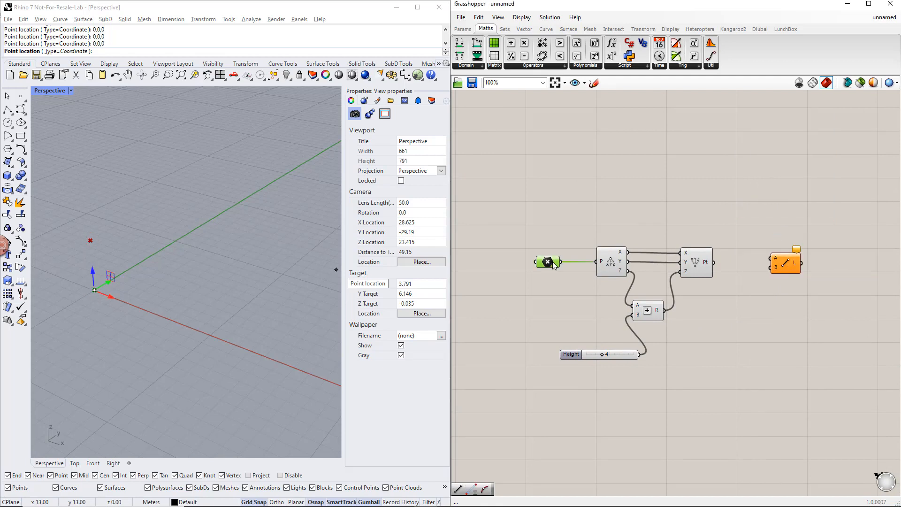
drag(560, 262, 770, 258)
drag(715, 263, 780, 232)
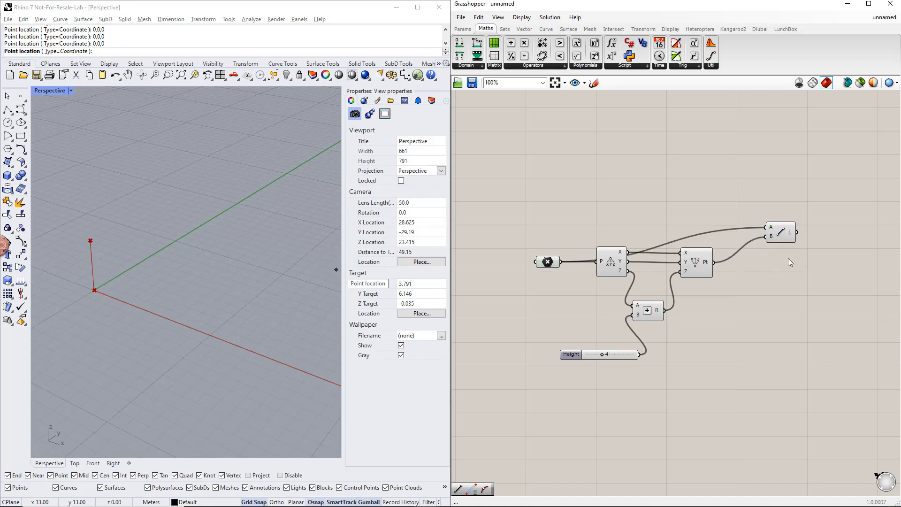
Step: Add a Move component and connect the line to its geometry input
right_drag(790, 262, 720, 266)
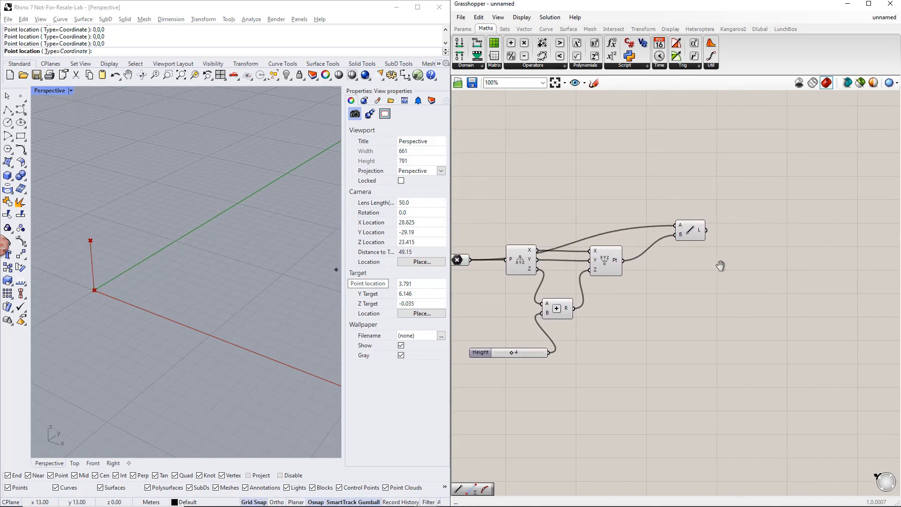
double_click(766, 231)
text(move)
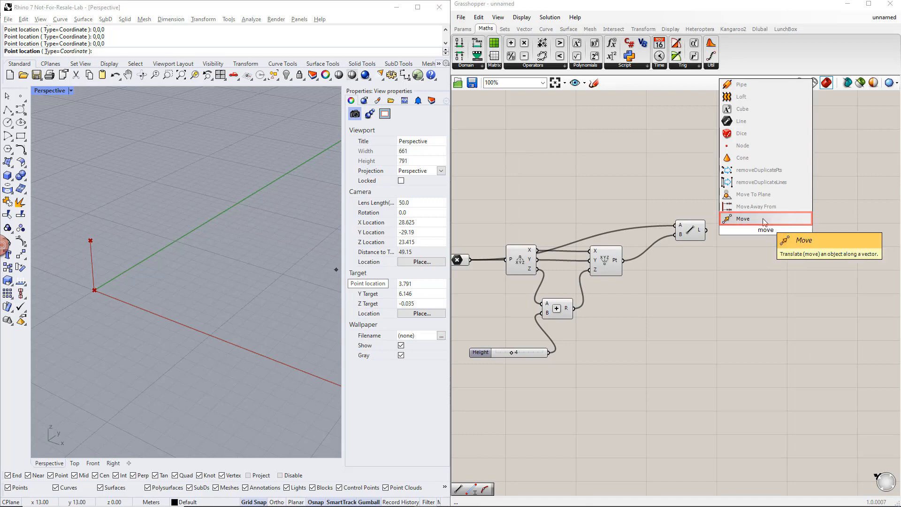
click(761, 218)
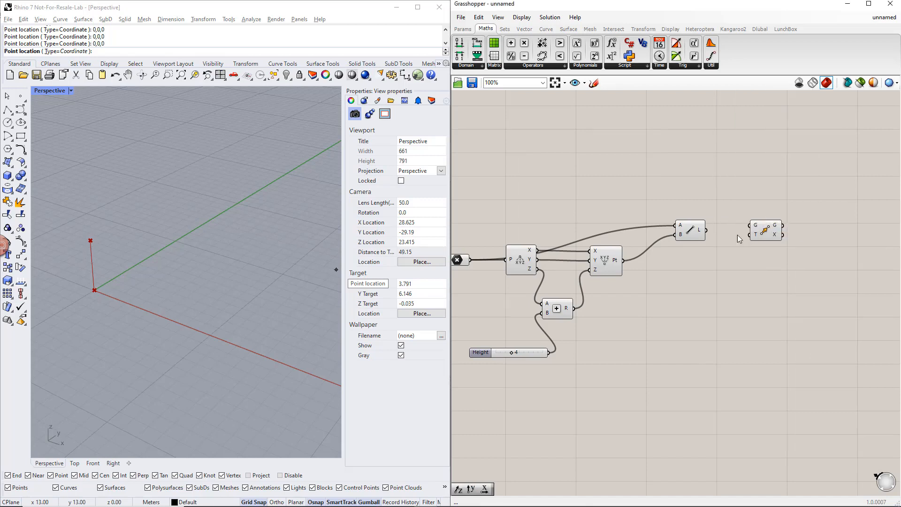
drag(708, 230, 749, 225)
Step: Add a Unit X vector, connect it to the Move component's T input, and arrange it below Move
double_click(716, 265)
text(x)
key(Return)
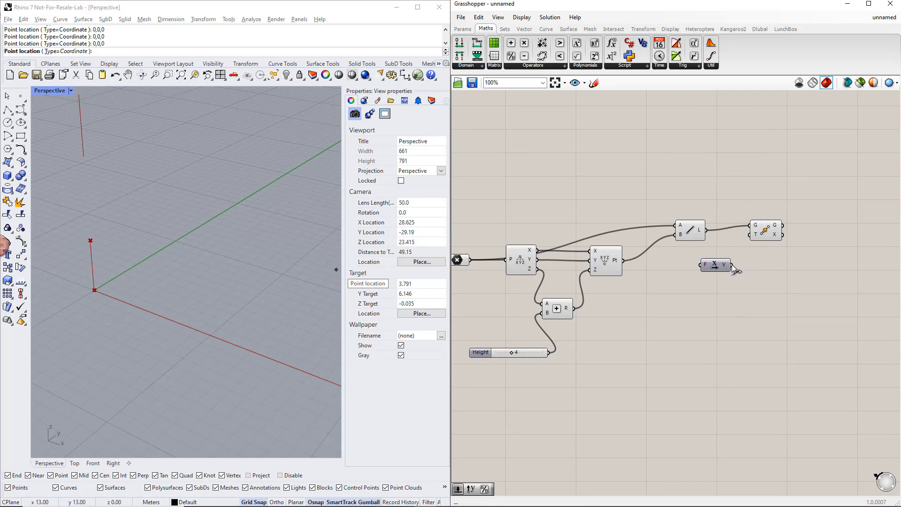
drag(731, 265, 794, 241)
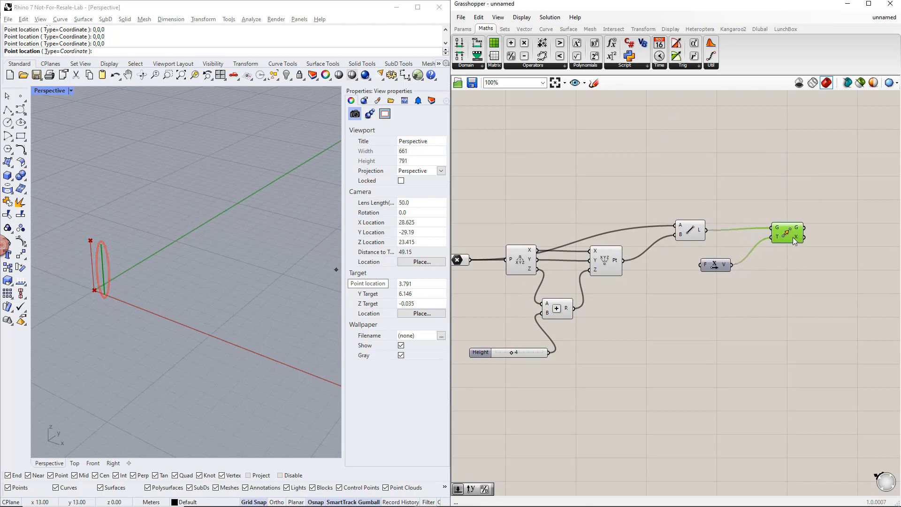
drag(725, 269, 756, 274)
click(685, 269)
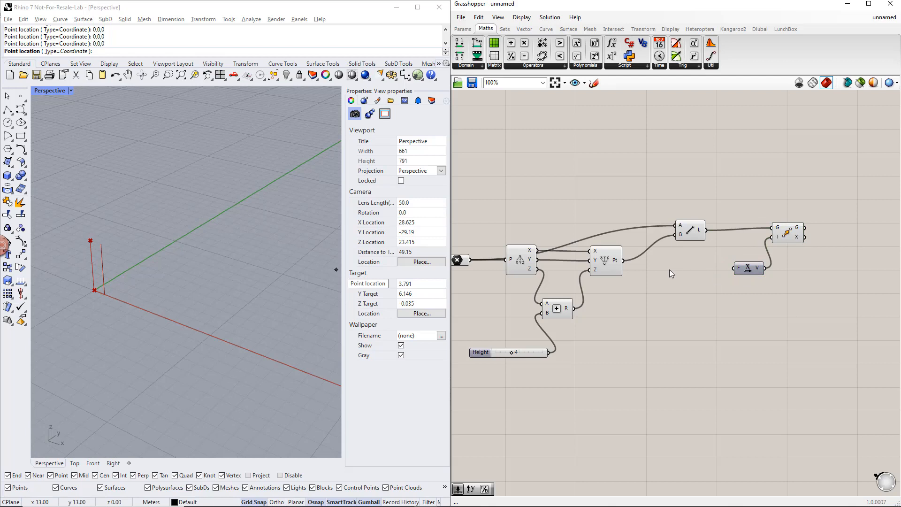
Step: Drive the Unit X factor with a new number slider named Width, ranging from 1 to 15 and set to 3
double_click(668, 269)
text(1.15)
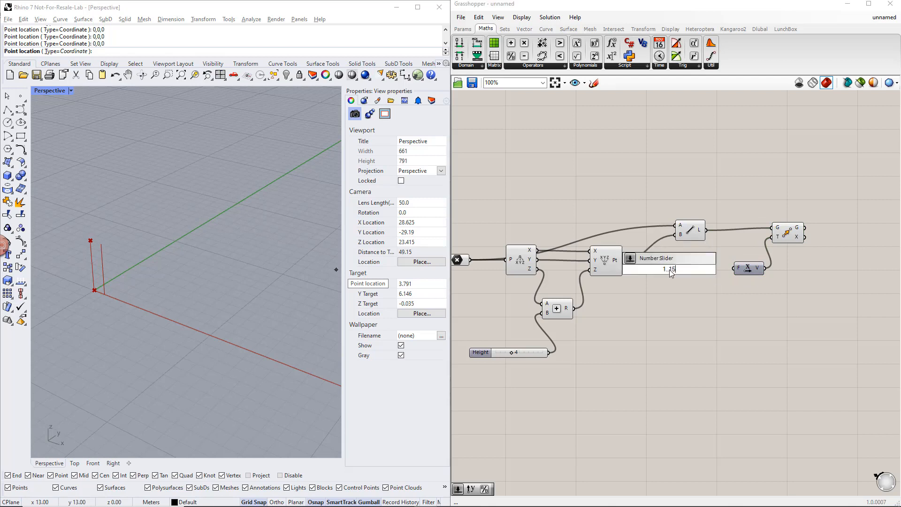
key(Return)
right_click(650, 273)
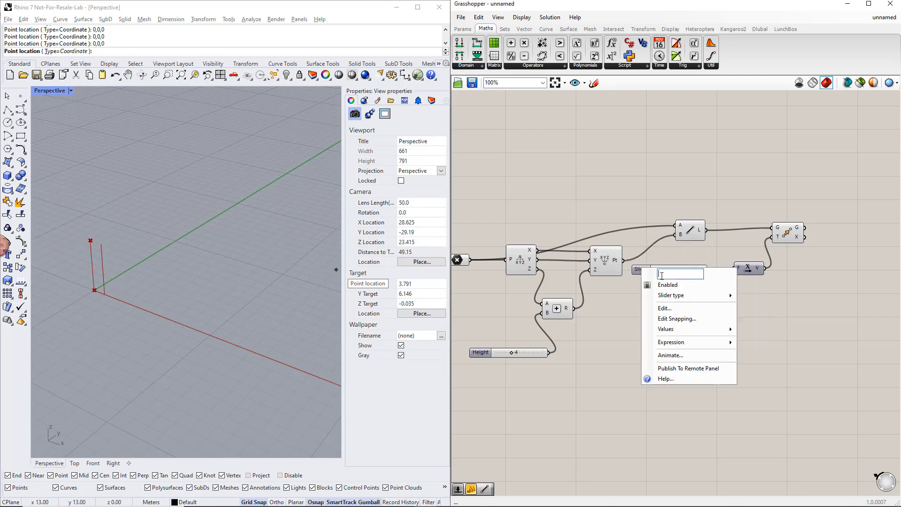
text(Width)
click(761, 327)
drag(709, 269, 739, 268)
click(663, 269)
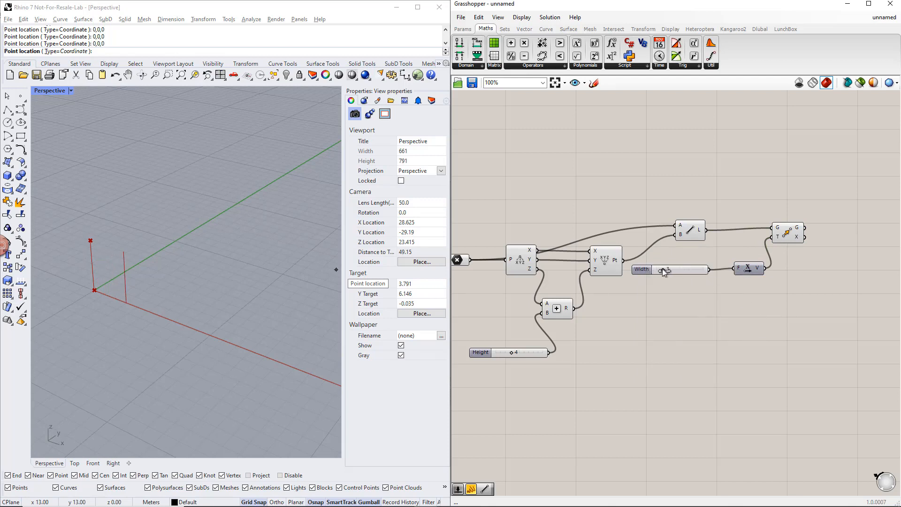
Step: Duplicate the Move component twice below it, feeding one copy the original point and the other the constructed point
scroll(770, 309, down, 1)
right_drag(770, 310, 719, 293)
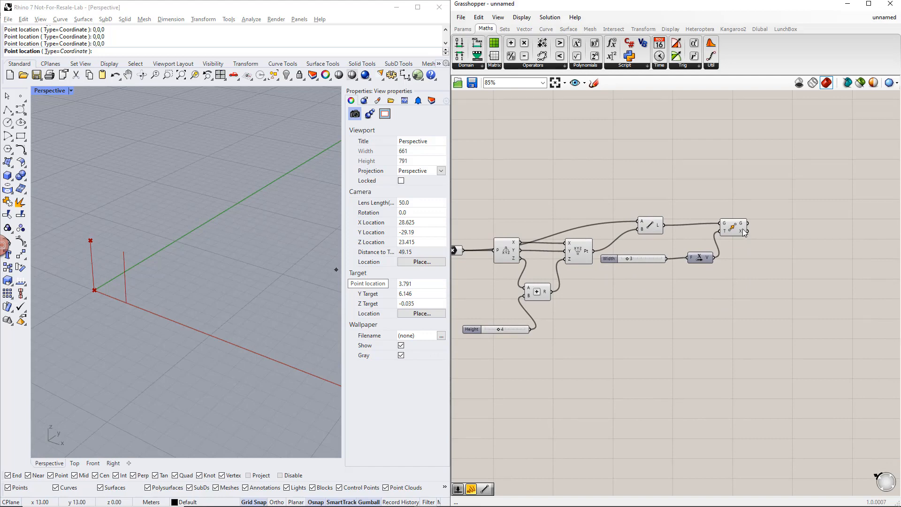
alt+drag(743, 233, 744, 286)
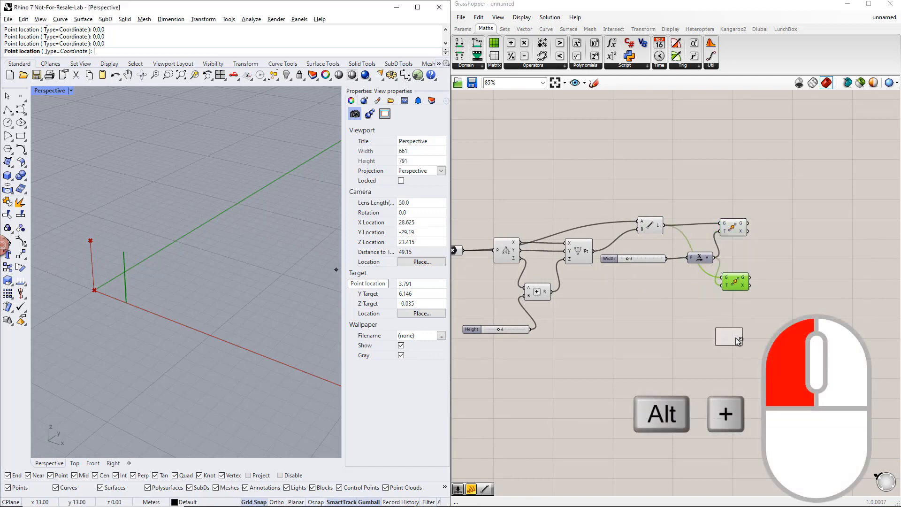
alt+drag(735, 338, 742, 344)
drag(721, 278, 464, 250)
drag(721, 339, 593, 251)
click(738, 237)
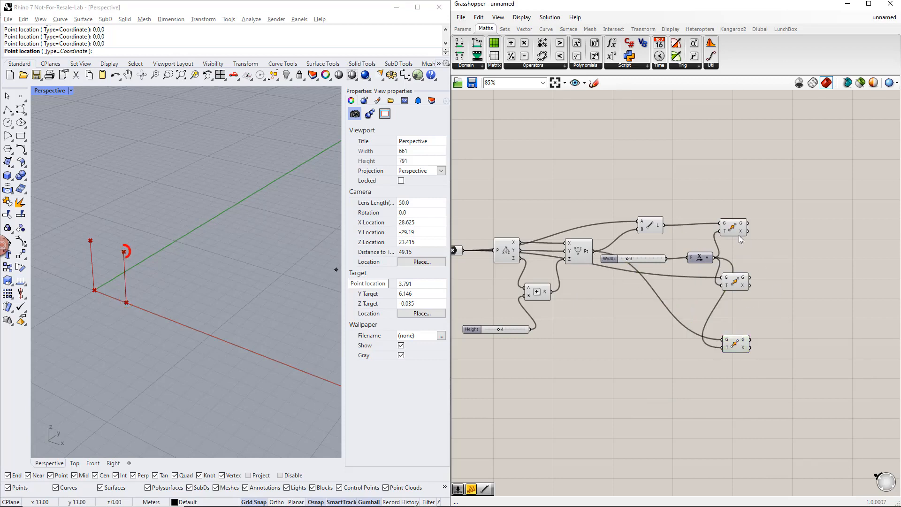
click(737, 229)
drag(804, 376, 714, 202)
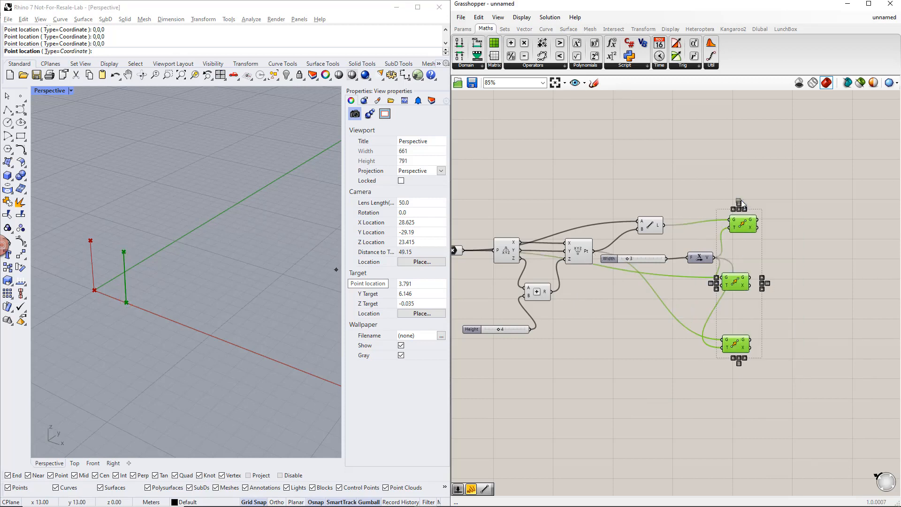
click(830, 258)
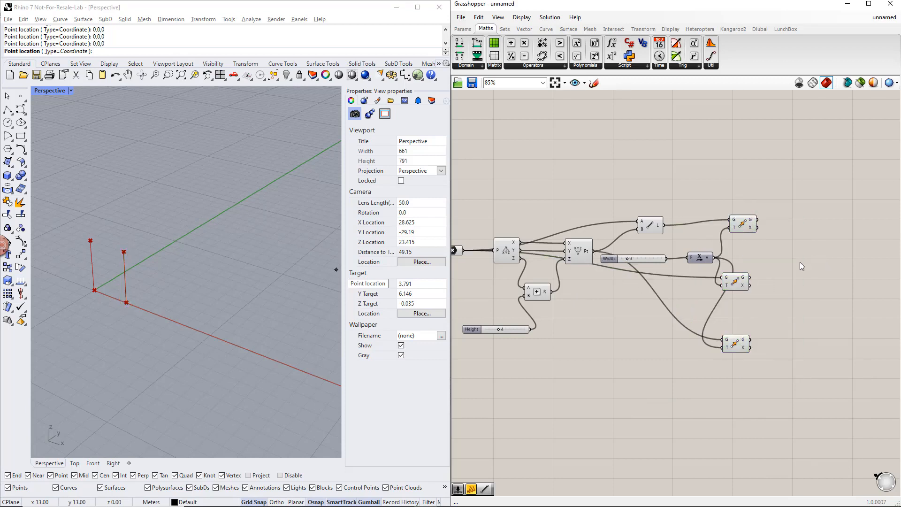
Step: Add a new Move component above the existing ones and connect the constructed point to its geometry input
click(578, 253)
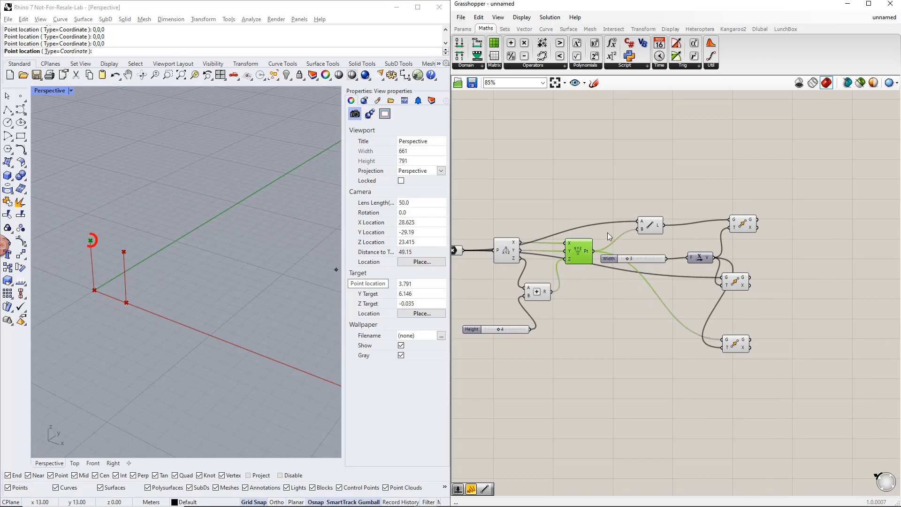
double_click(742, 184)
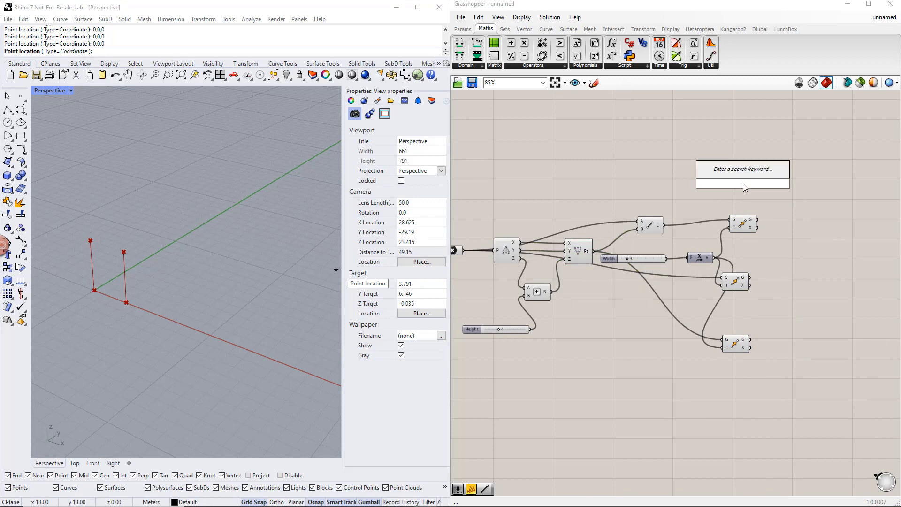
text(move)
key(Return)
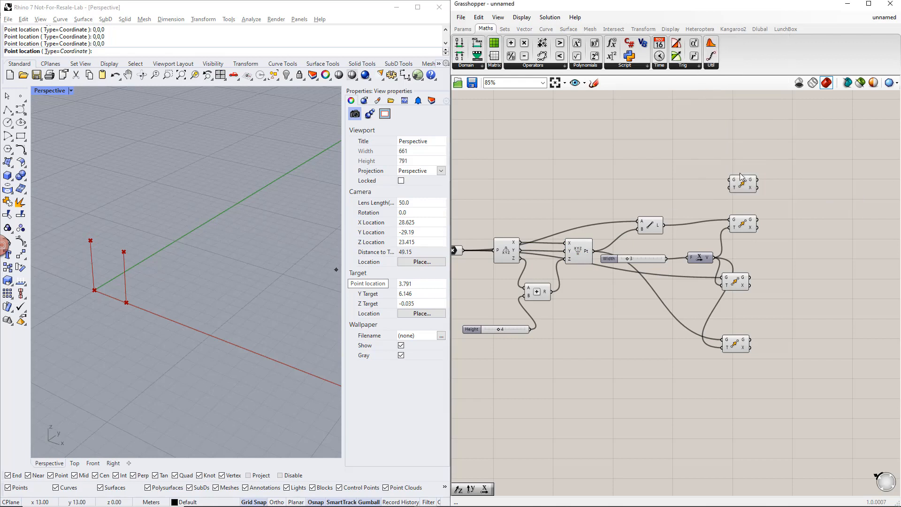
drag(595, 251, 766, 187)
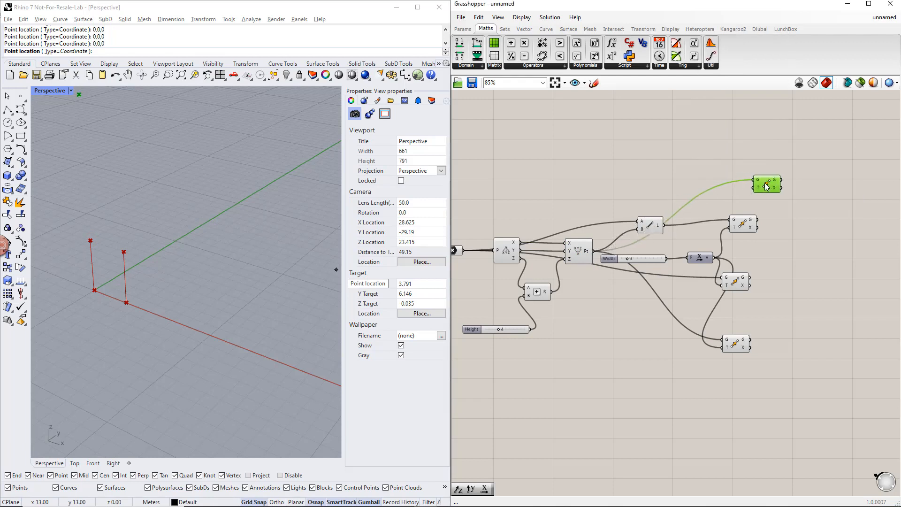
Step: Add a second Unit X vector beside the new Move component and connect it to the T input
double_click(700, 184)
text(x)
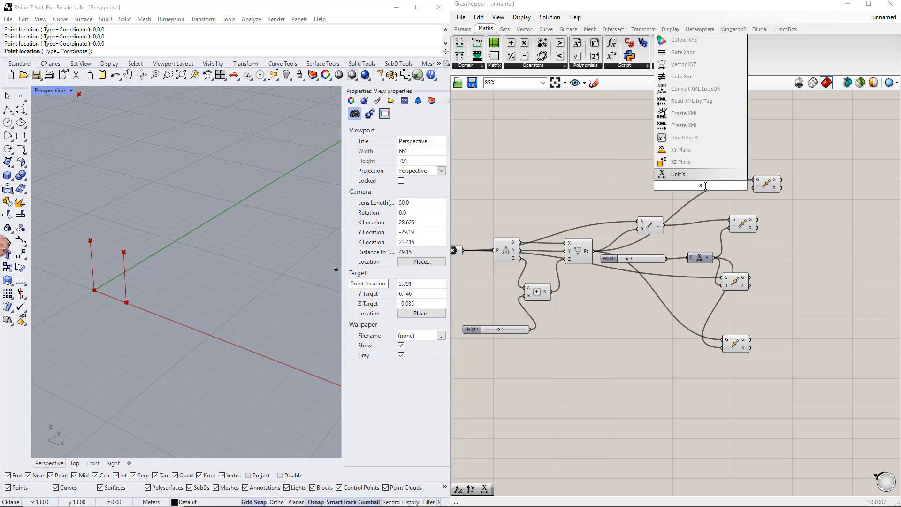
key(Return)
drag(714, 186, 746, 187)
drag(703, 186, 727, 194)
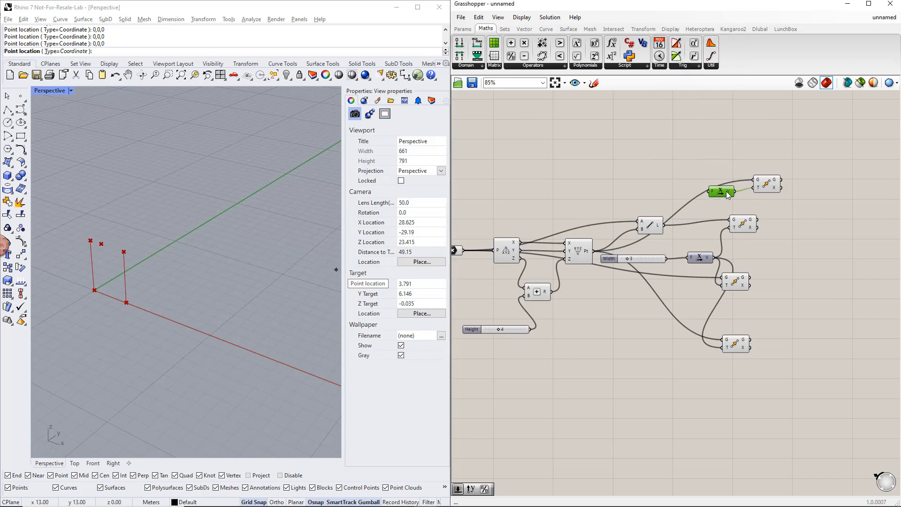
click(753, 199)
Step: Add a Division component feeding the upper Unit X factor, with the Width slider connected to input A
click(550, 67)
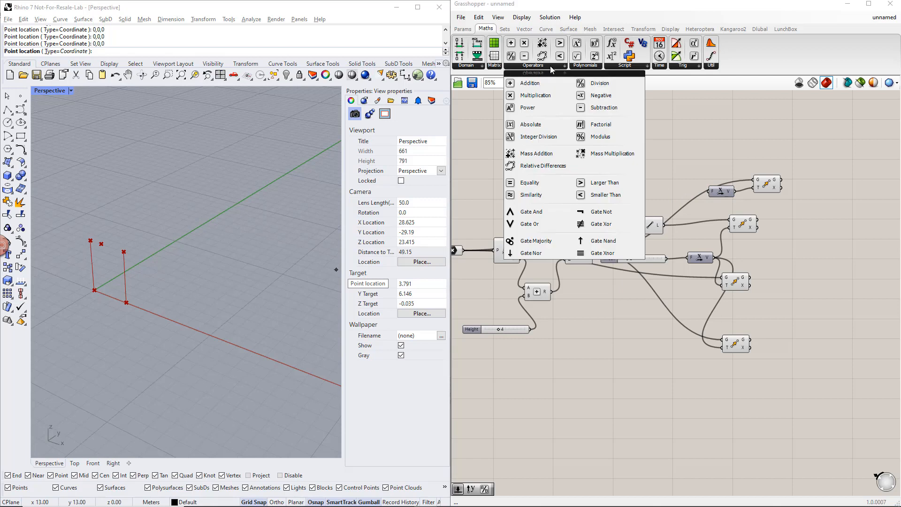
drag(594, 84, 709, 191)
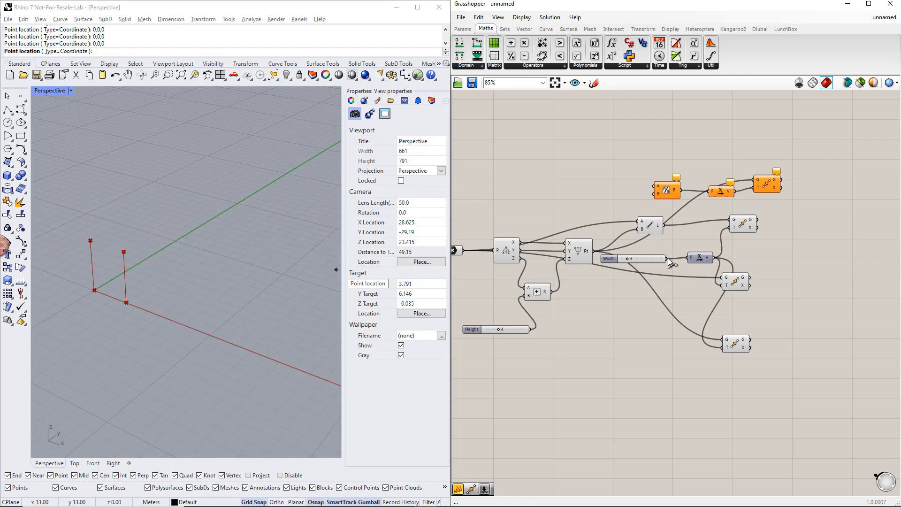
drag(667, 258, 643, 198)
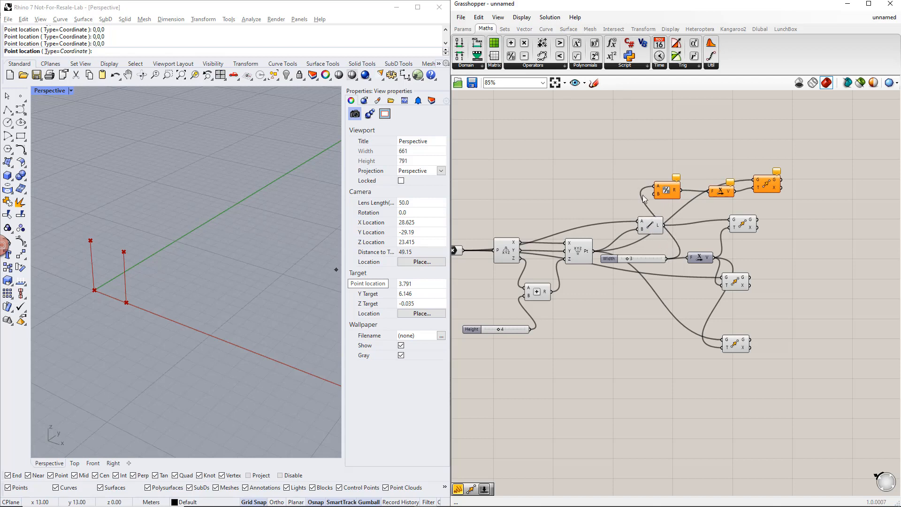
Step: Add a Panel containing 2 and connect it to the Division component's B input
click(463, 29)
drag(612, 56, 618, 196)
double_click(617, 196)
text(2)
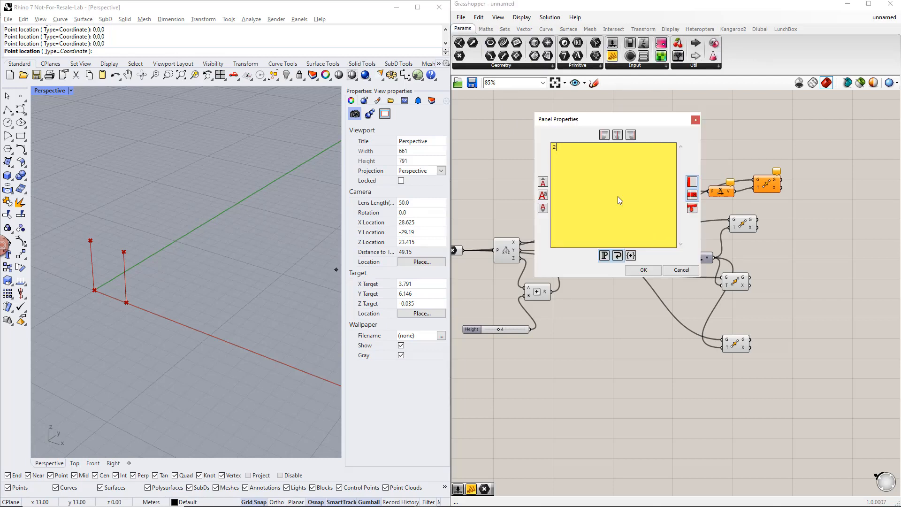
click(641, 266)
drag(650, 217, 655, 186)
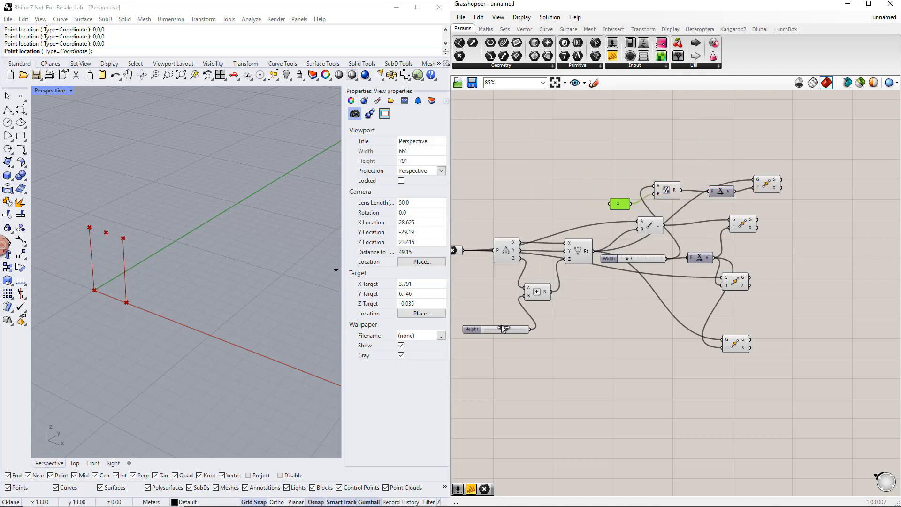
Step: Set the Width slider to 10
click(627, 259)
drag(626, 257, 647, 258)
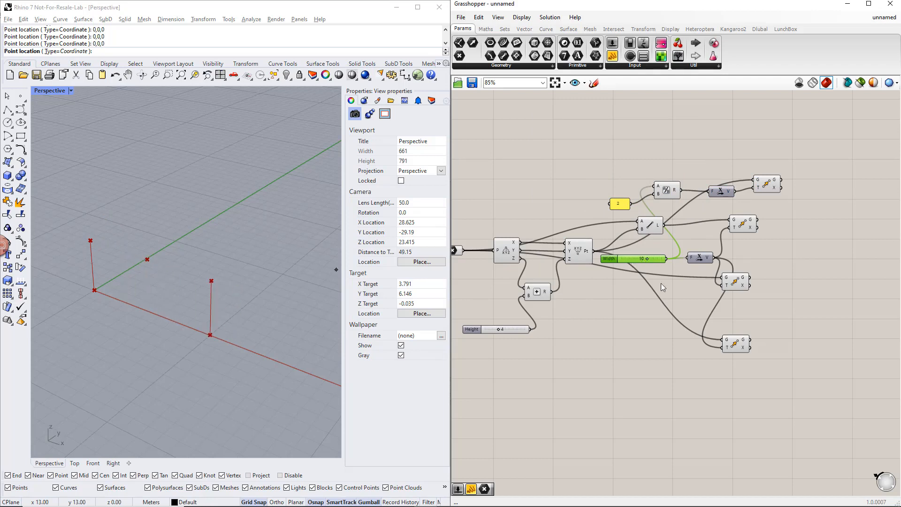
click(795, 259)
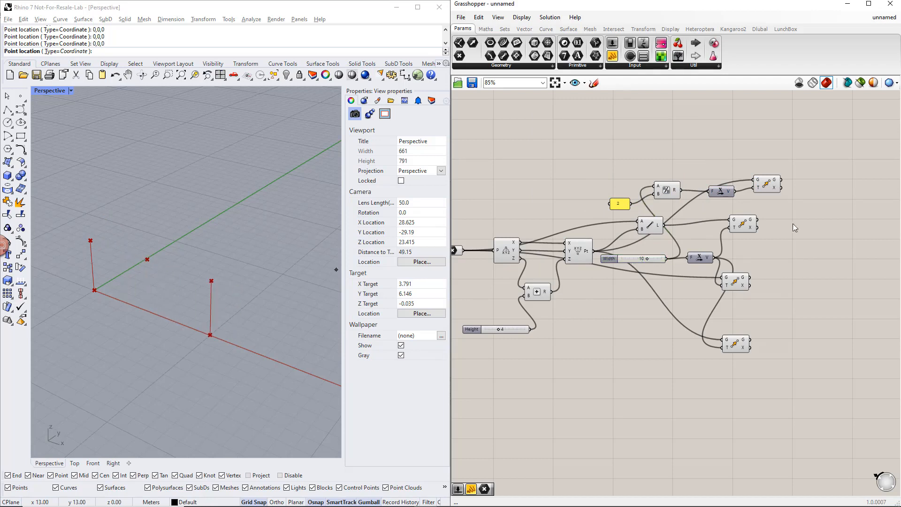
Step: Add another Move component and connect the half-width Move's geometry output to its geometry input
click(772, 188)
right_drag(815, 220, 778, 238)
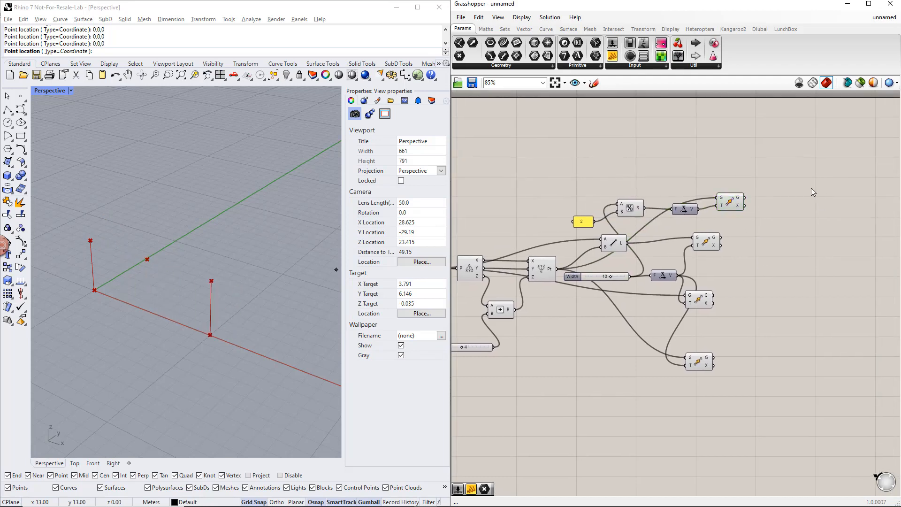
double_click(797, 187)
text(move)
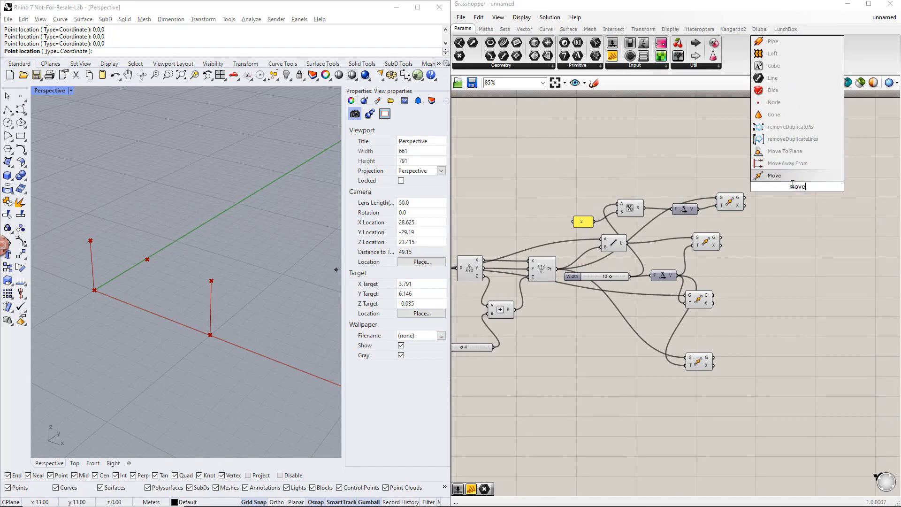
click(789, 178)
drag(748, 198, 783, 184)
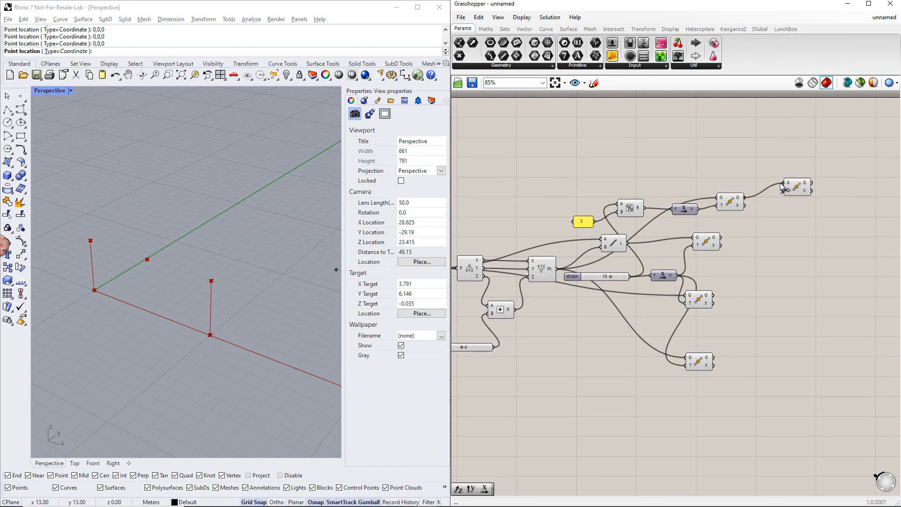
Step: Add a Unit Z vector and connect it to the T input of the newest Move component
double_click(729, 176)
text(z)
key(Return)
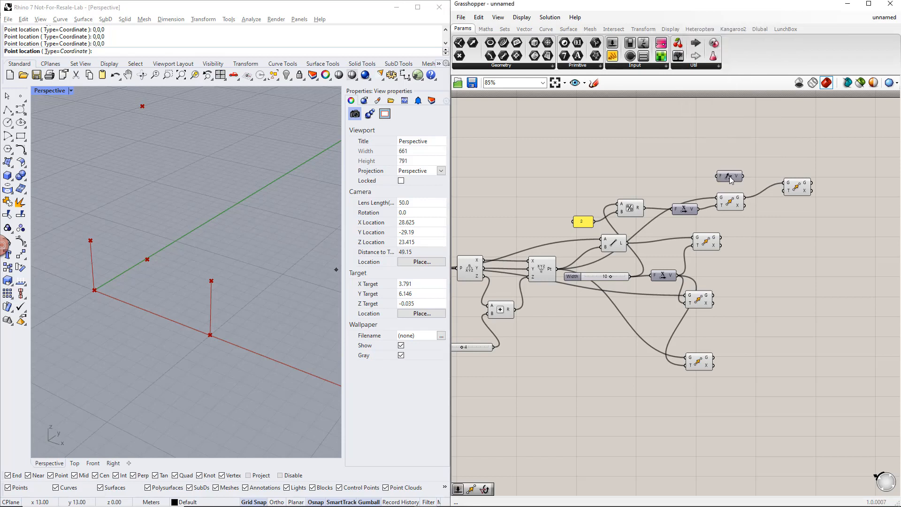
drag(742, 177, 783, 190)
Step: Add a number slider near Unit Z and name it Apex height
double_click(643, 173)
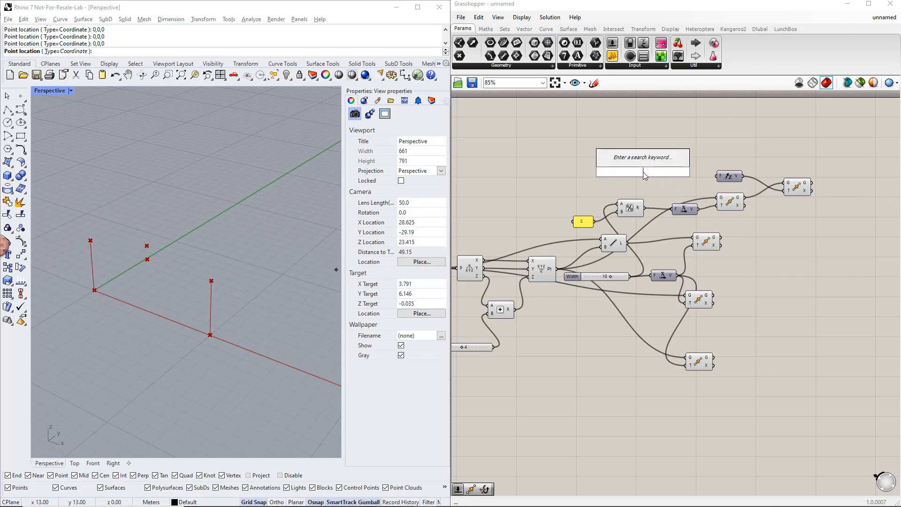
text(0.5)
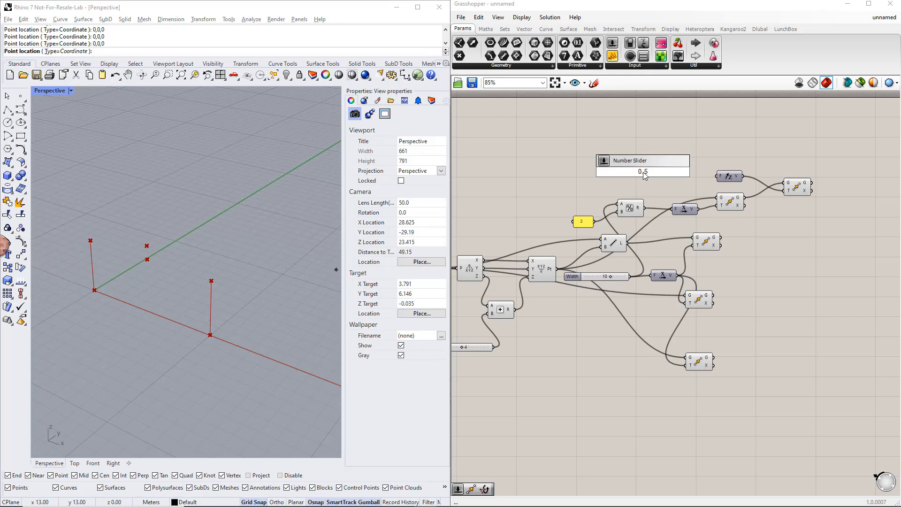
key(Return)
right_click(620, 171)
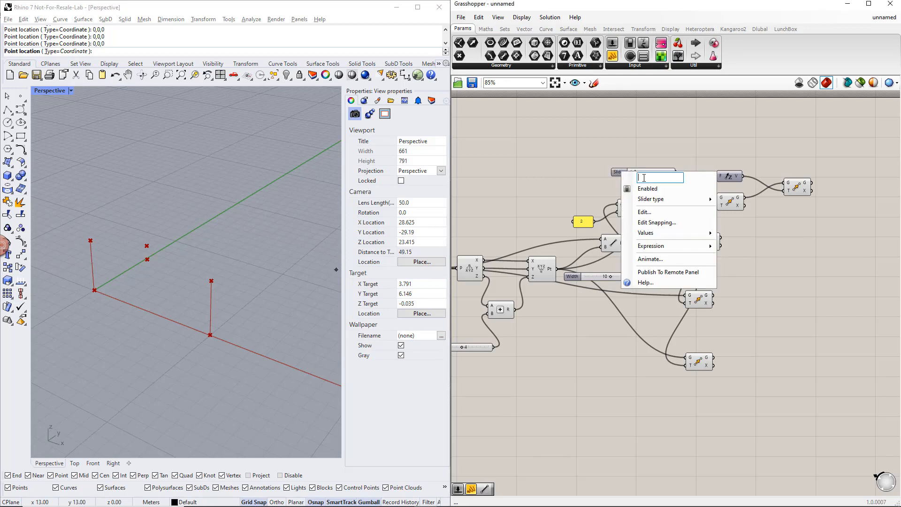
text(Apex height)
key(Return)
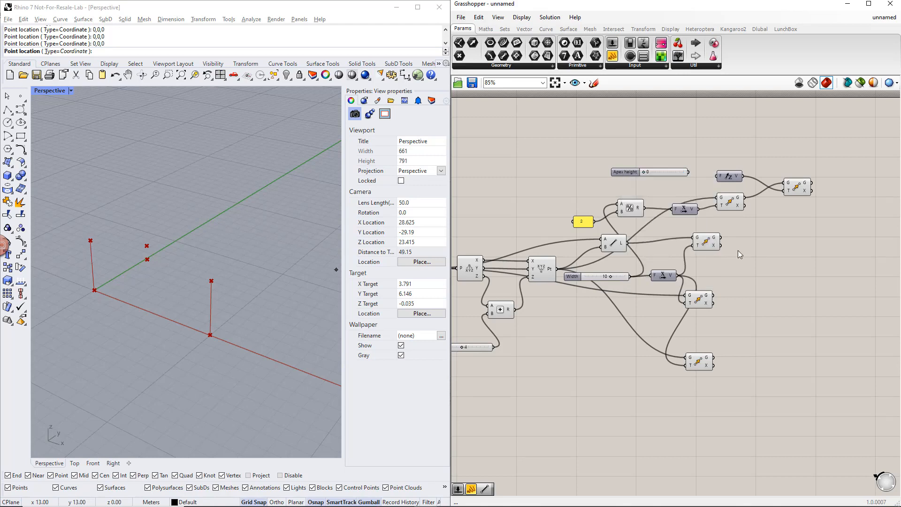
Step: Switch the Apex height slider to decimal values, connect it to Unit Z, and set it to 2.000
right_click(632, 172)
mouse_move(666, 202)
click(760, 201)
Step: Add a Point parameter fed by the constructed point, and place the Move component that shifts this point beneath it
click(548, 271)
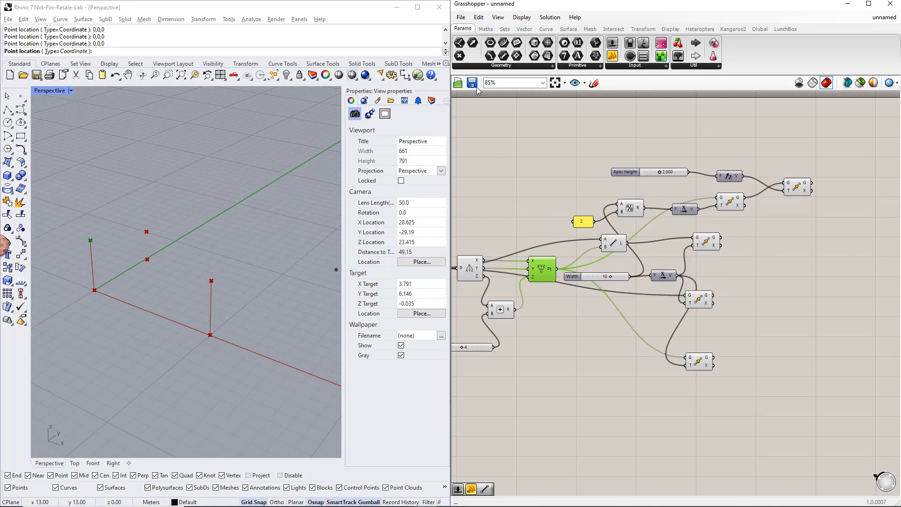
drag(459, 55, 780, 259)
drag(586, 274, 771, 259)
drag(699, 361, 801, 330)
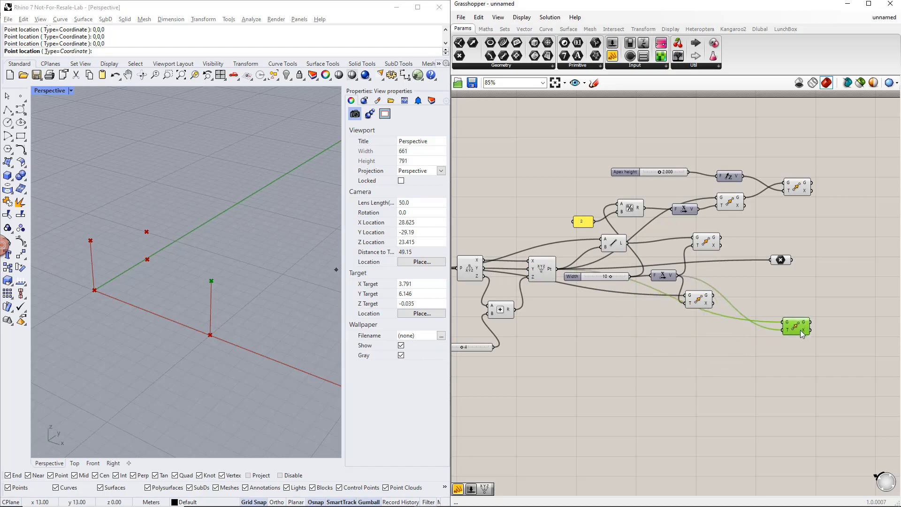
drag(816, 363, 786, 170)
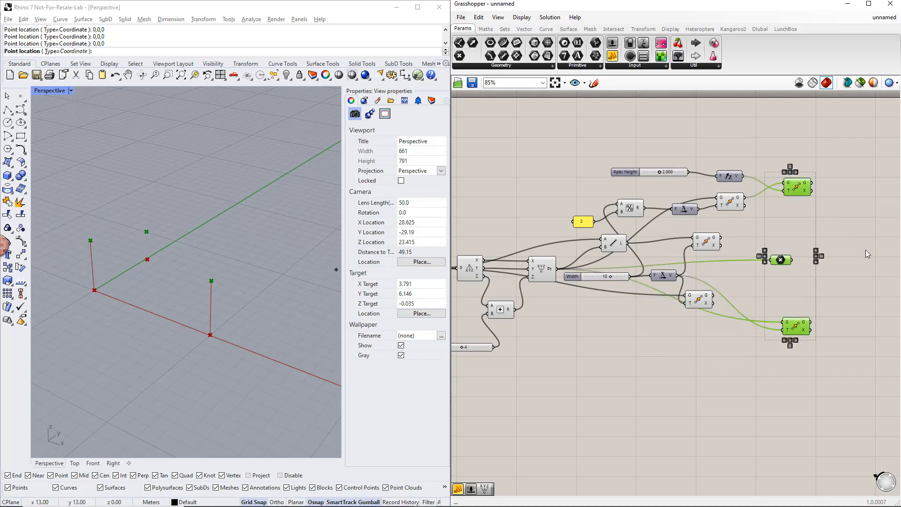
Step: Add a Line component with the Point parameter at A and the raised apex point at B, and duplicate it below
right_drag(865, 249, 753, 266)
click(749, 260)
double_click(750, 260)
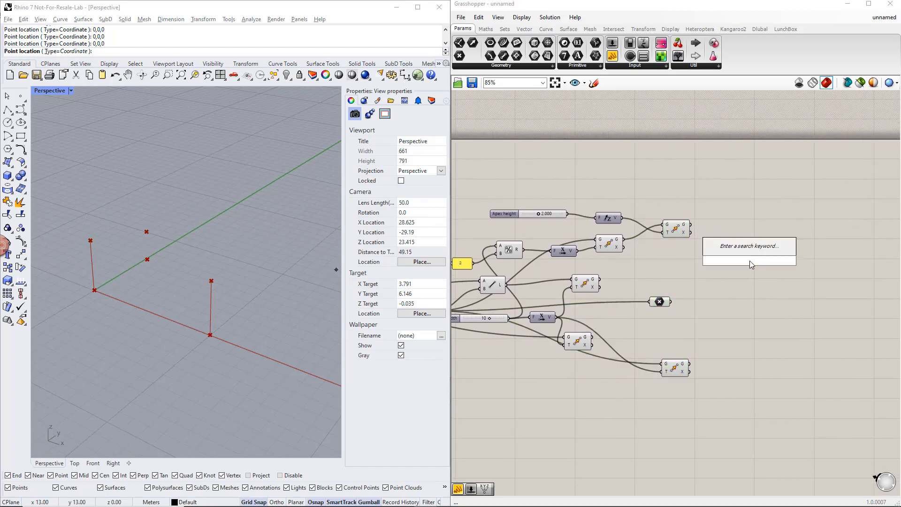
text(line)
click(743, 229)
click(659, 303)
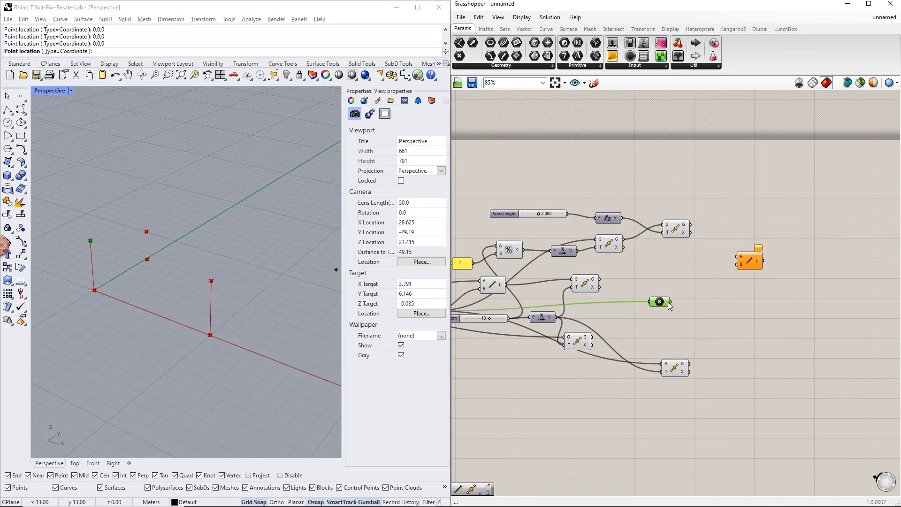
drag(670, 302, 736, 258)
click(684, 232)
mouse_move(690, 225)
mouse_down()
mouse_move(730, 262)
mouse_move(749, 263)
mouse_move(746, 341)
mouse_up()
click(749, 261)
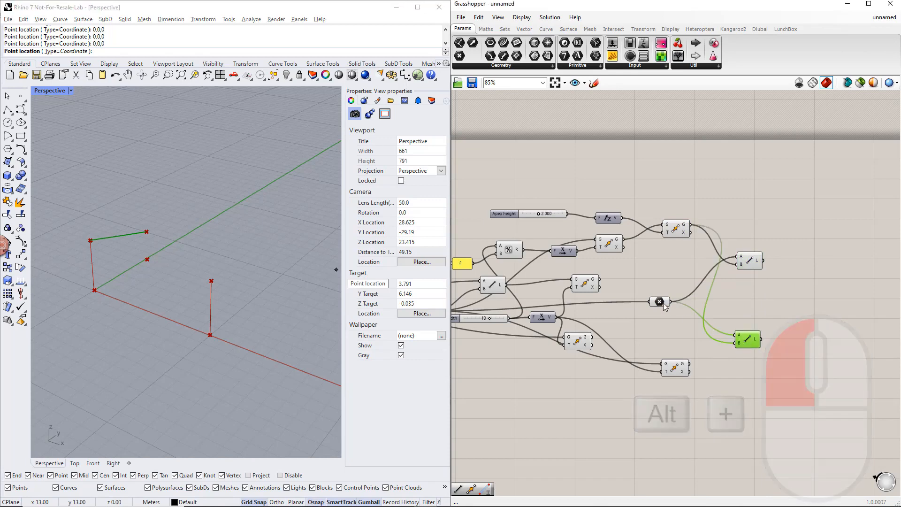
Step: Connect the lower Move's geometry output to the duplicated Line's B input, and place both Line components together beyond the other components
click(659, 303)
click(673, 369)
mouse_move(688, 364)
mouse_down()
mouse_move(736, 343)
mouse_move(753, 287)
mouse_up()
drag(777, 296, 792, 209)
Step: Group the two sloped Line components, name the group Beams, and colour it green
key(ctrl+g)
right_click(791, 209)
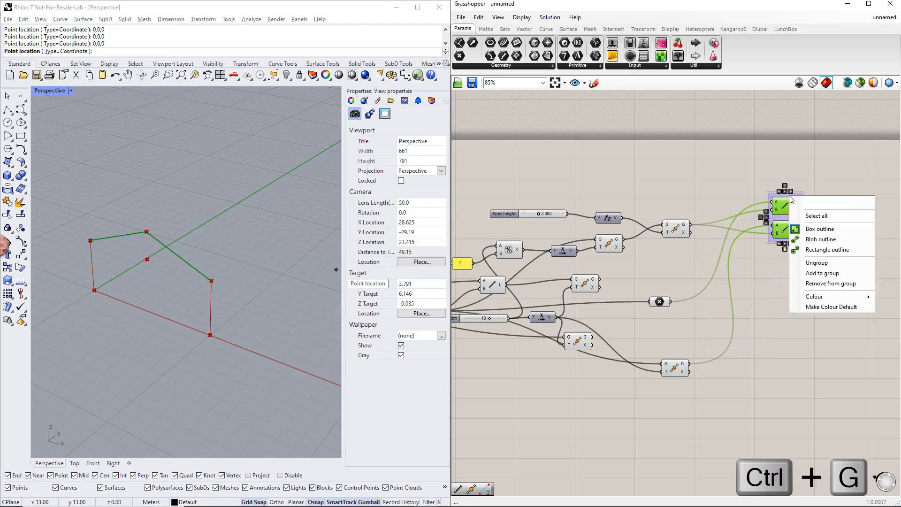
text(Beams)
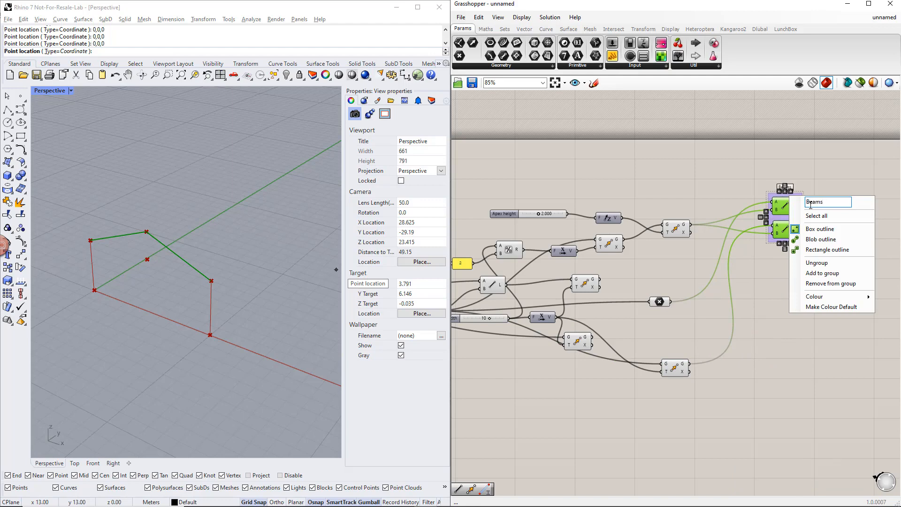
mouse_move(855, 299)
drag(747, 391, 716, 392)
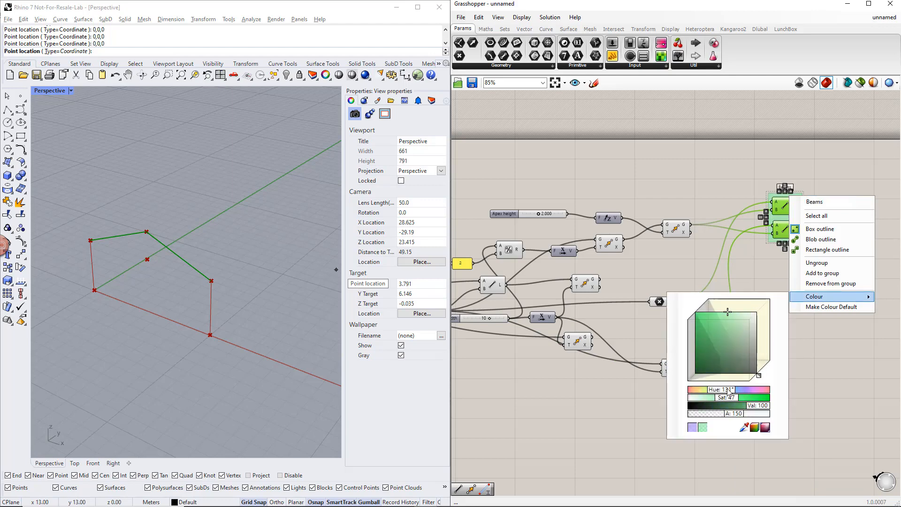
click(840, 393)
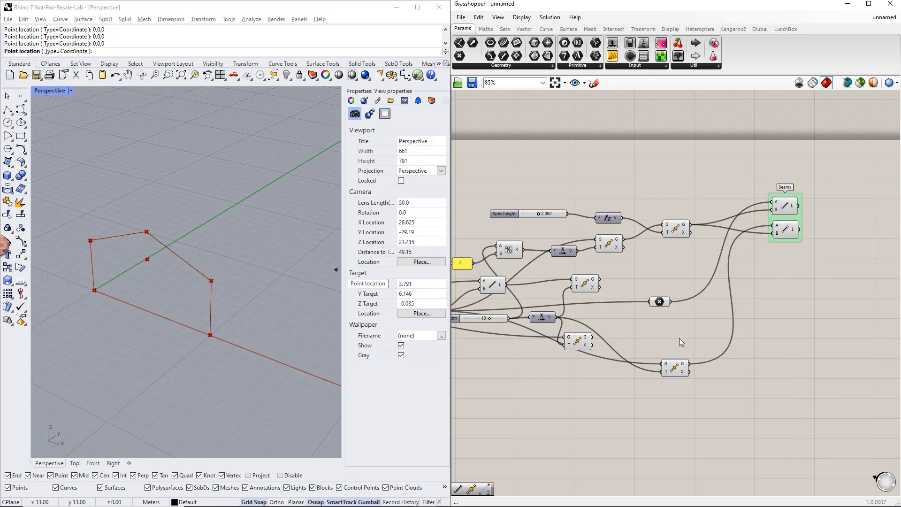
Step: Add two Line parameters below the Beams group, one fed by the vertical Line and the other by its moved copy
scroll(679, 338, down, 1)
right_drag(655, 344, 709, 310)
click(578, 257)
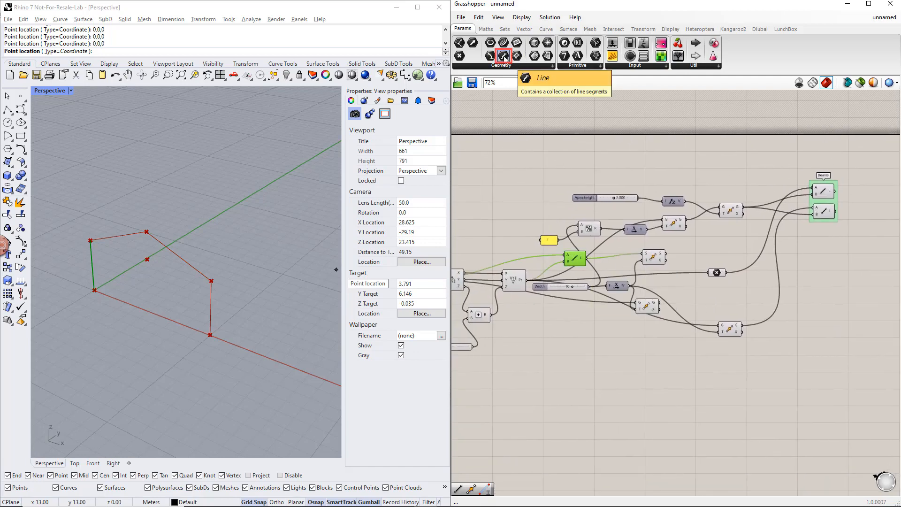
drag(503, 58, 817, 283)
drag(585, 258, 821, 309)
click(651, 305)
click(655, 258)
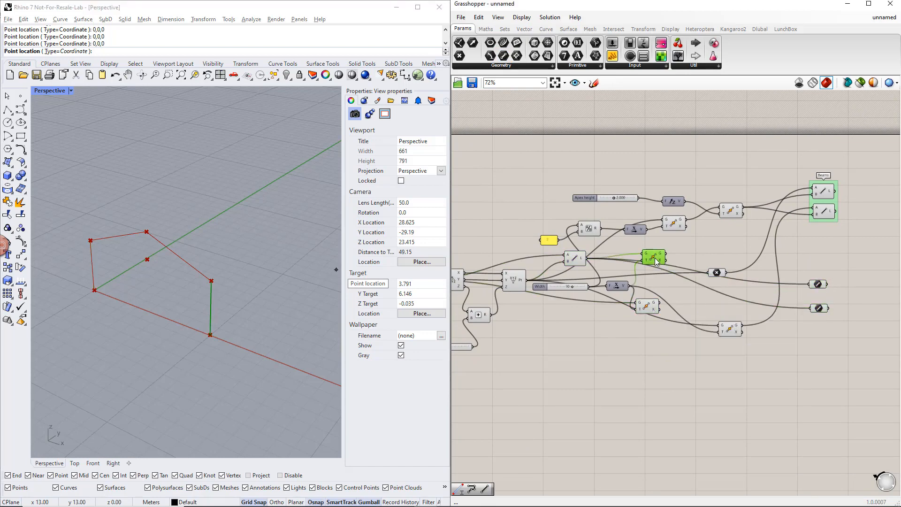
drag(666, 254, 811, 271)
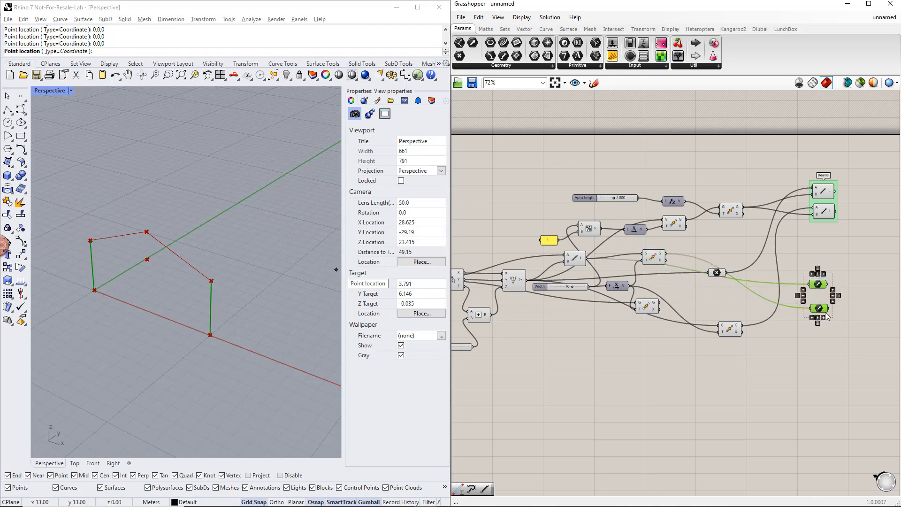
Step: Group the two Line parameters and name the group Columns
key(ctrl+g)
right_click(816, 294)
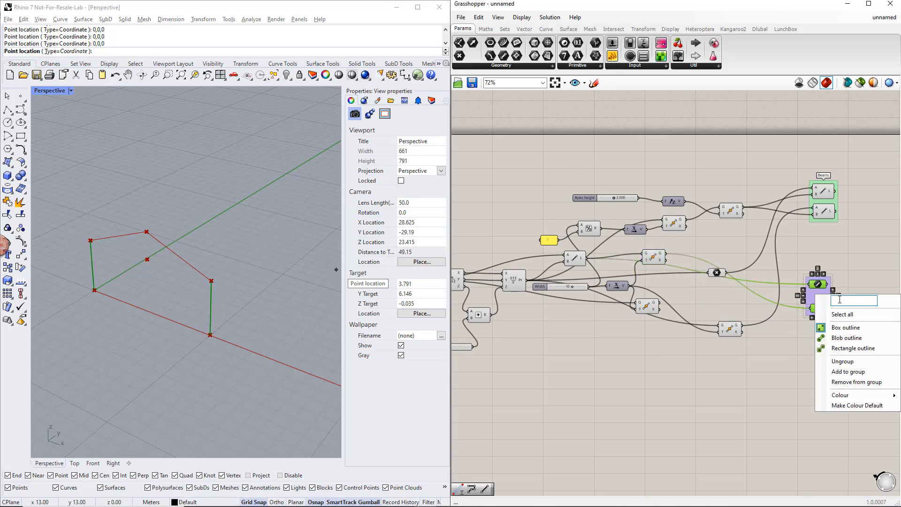
text(Columns)
key(Return)
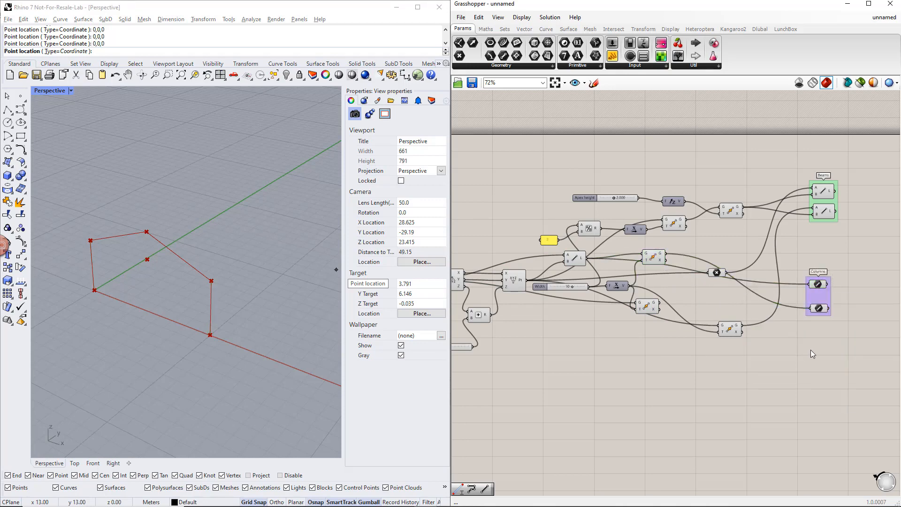
Step: Turn off the preview of the Move component that creates the midpoint feeding the apex move
right_drag(823, 301, 744, 314)
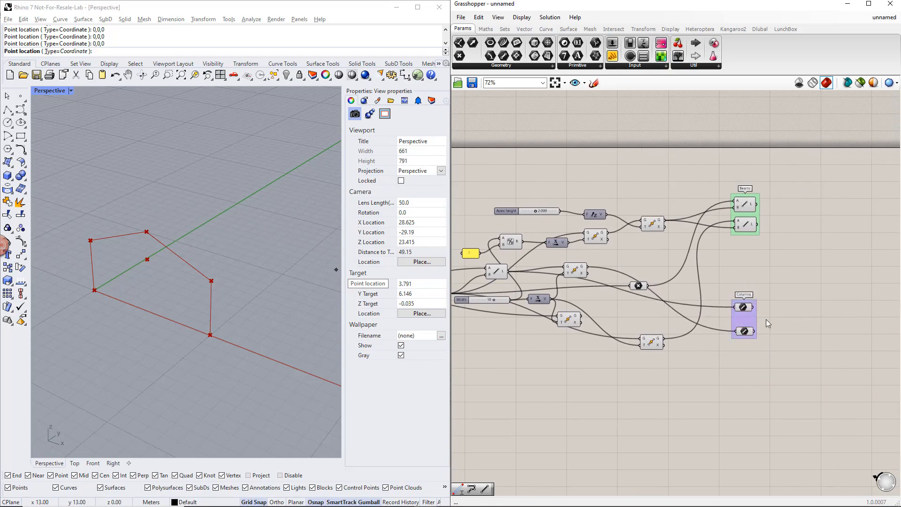
click(596, 237)
middle_click(596, 237)
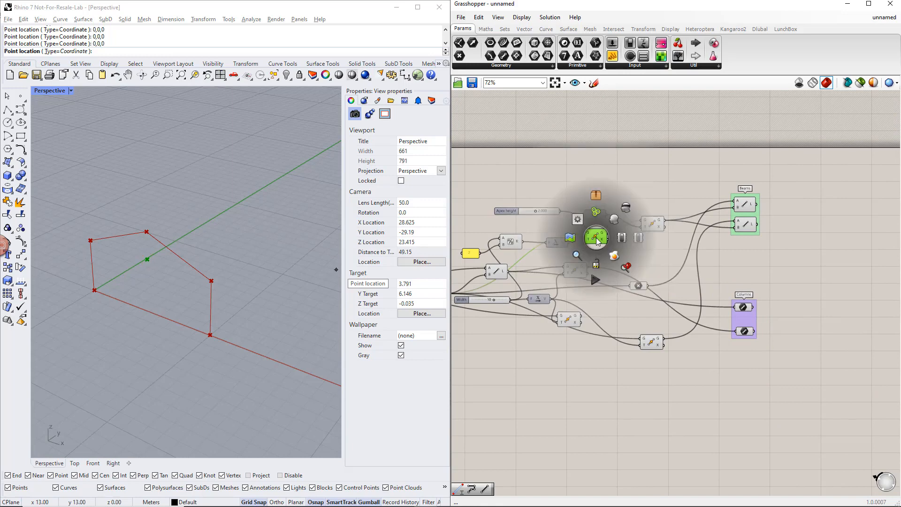
click(626, 210)
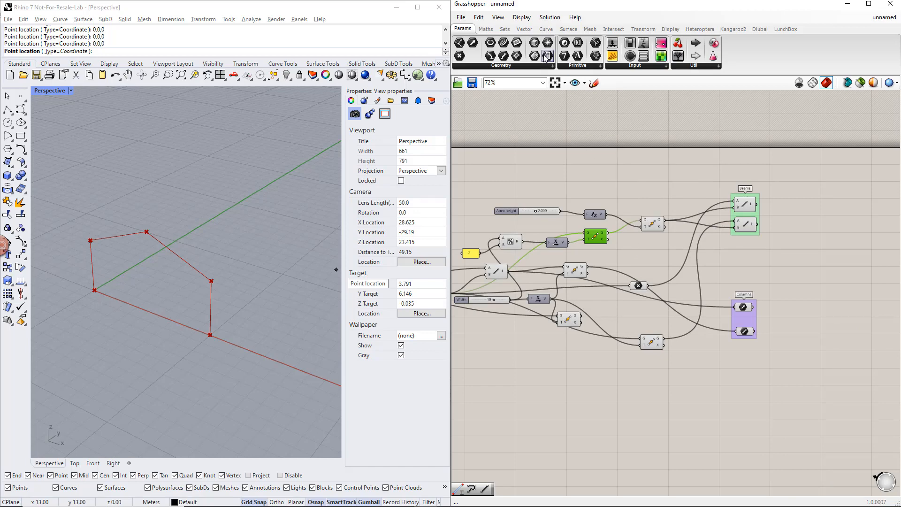
Step: Show full parameter names on the canvas and draw components with text labels instead of icons
click(521, 17)
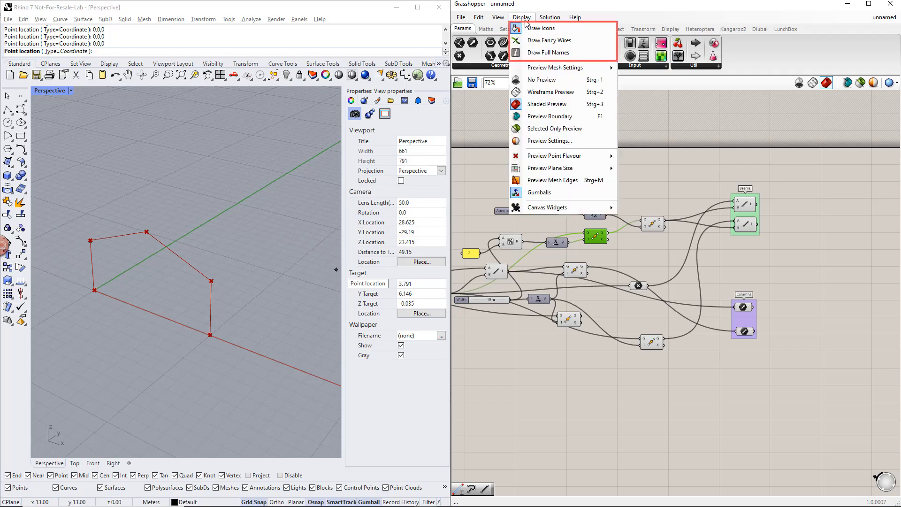
click(539, 52)
click(520, 17)
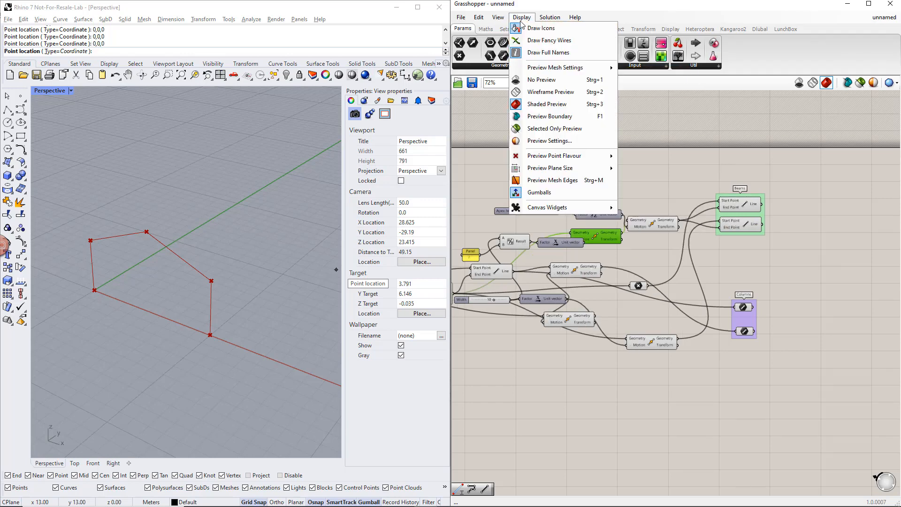
click(525, 28)
Step: Switch the canvas components back to abbreviated names and icons
click(521, 17)
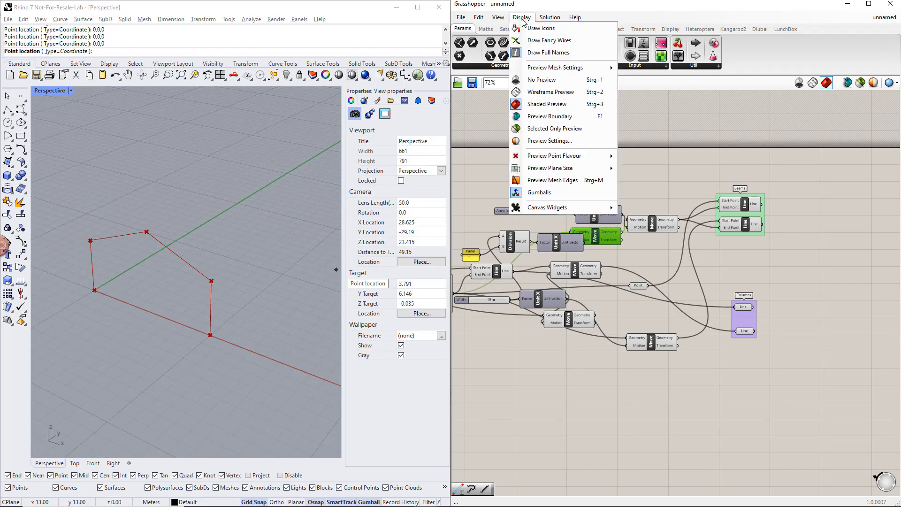
click(539, 51)
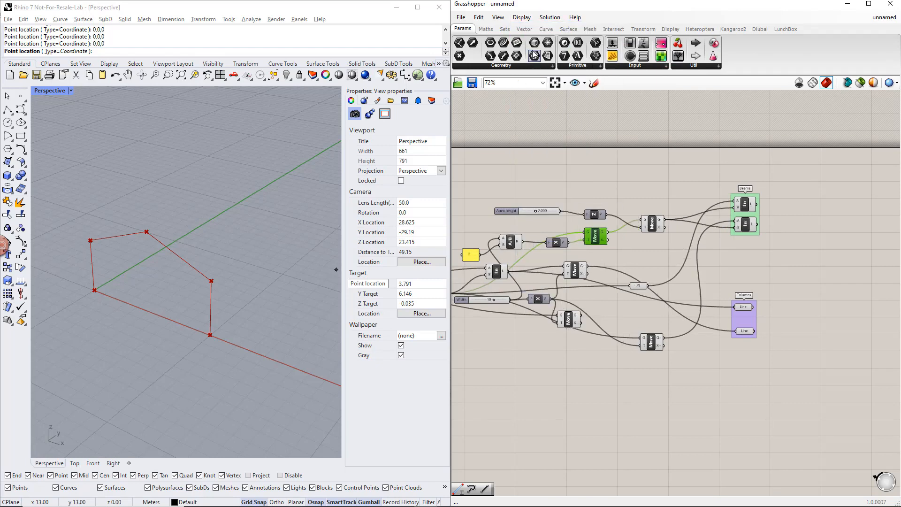
click(522, 17)
click(525, 28)
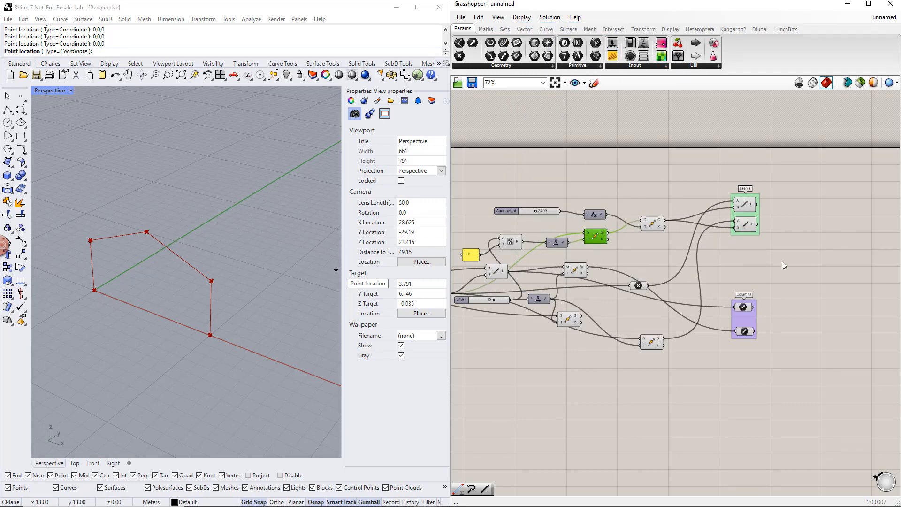
Step: Add a Member component in the free canvas area beyond the Columns group
click(800, 274)
right_drag(801, 275, 708, 280)
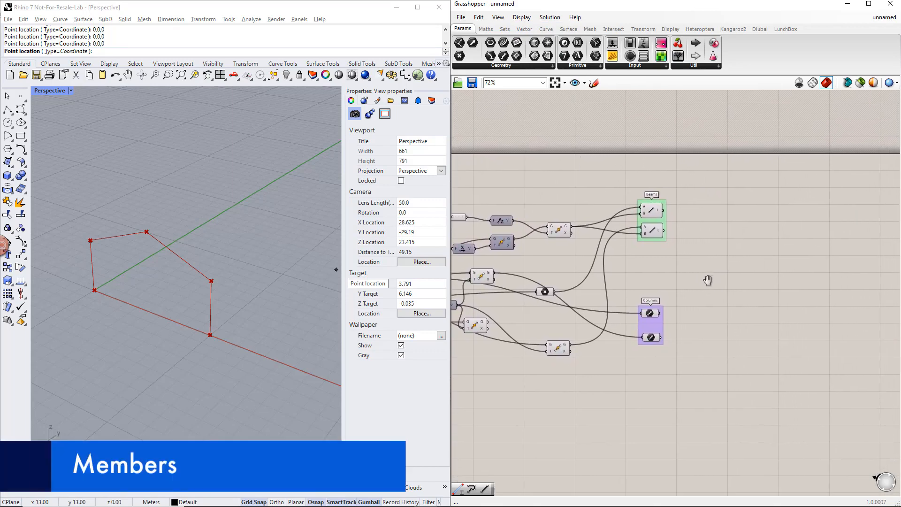
double_click(781, 336)
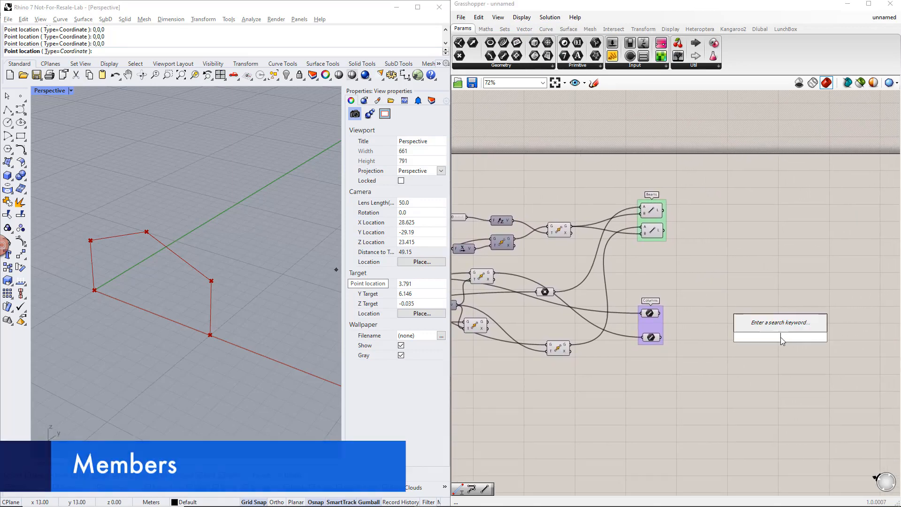
text(member)
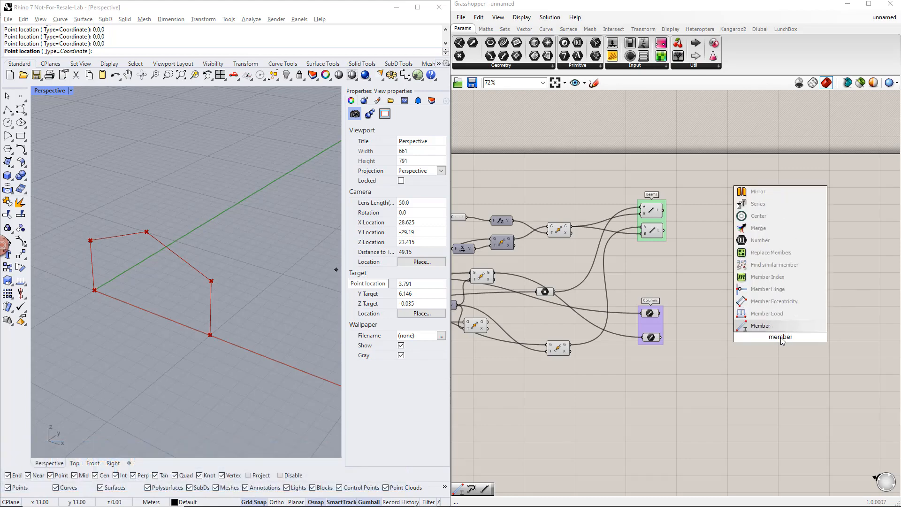
key(Return)
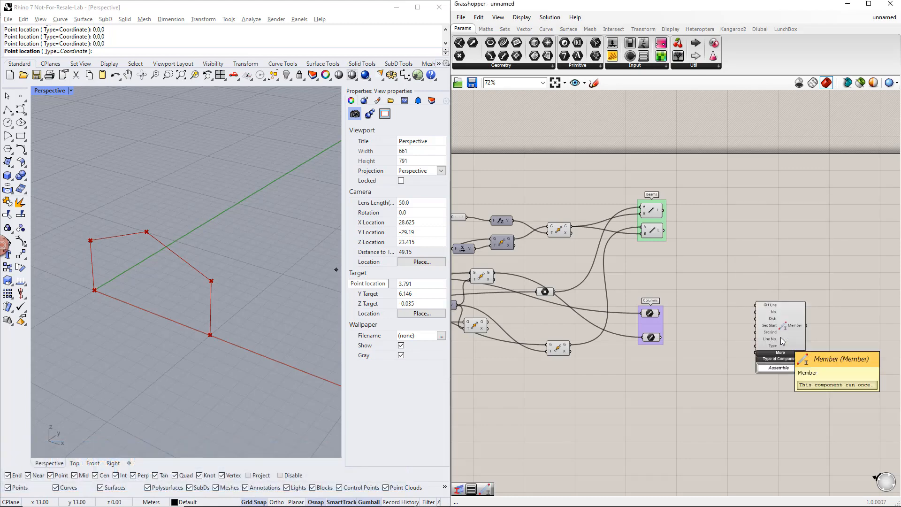
drag(781, 337, 832, 387)
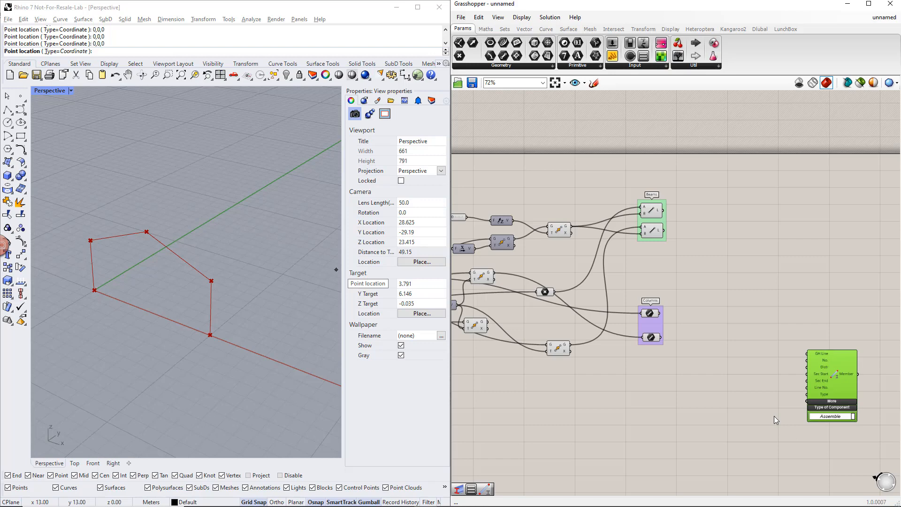
Step: Add a value list set to TYPE_BEAM and connect it to the Member component's Type input
double_click(729, 401)
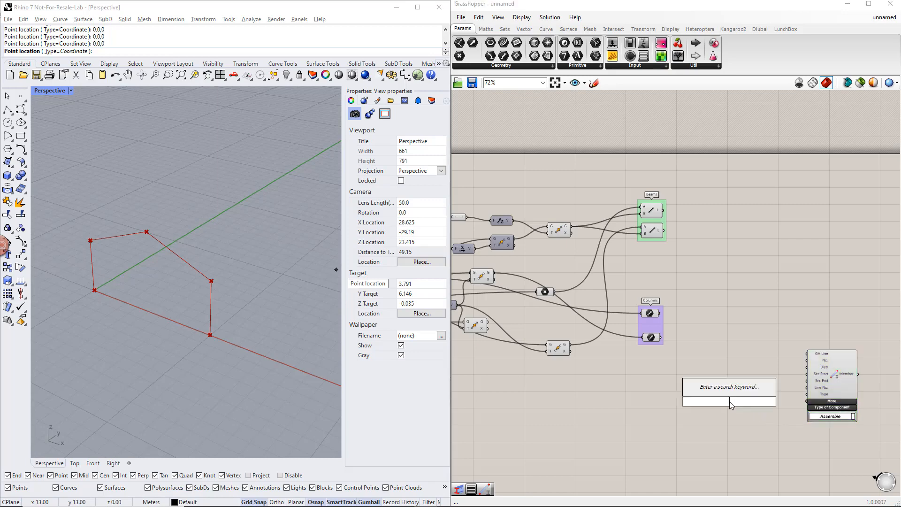
text(value)
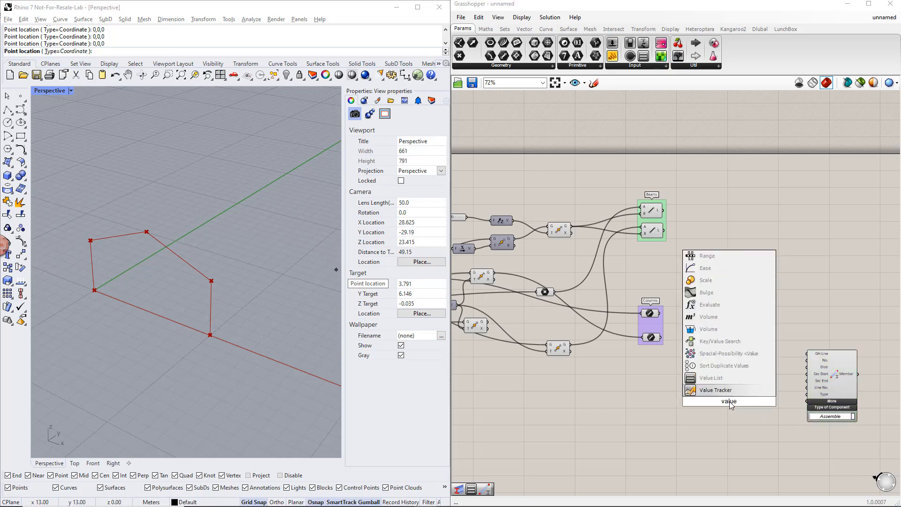
key(Return)
drag(742, 401, 770, 409)
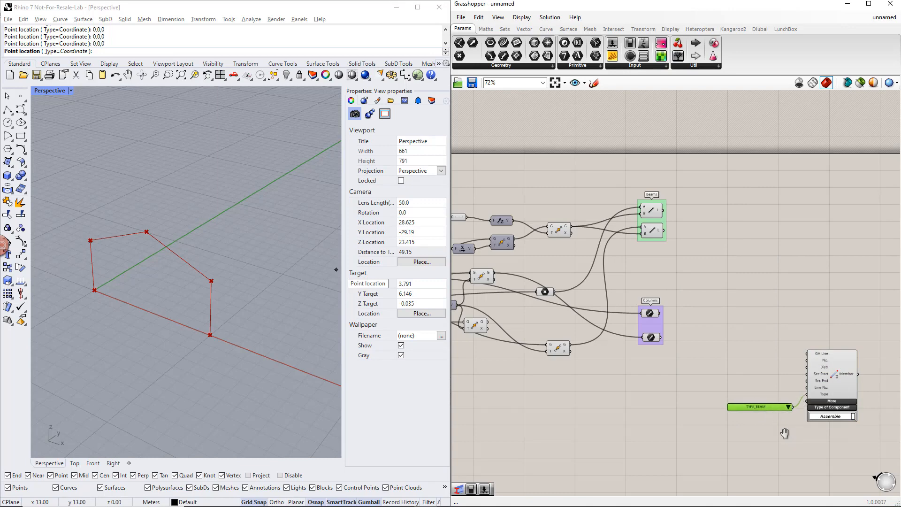
Step: Move the Member and its value list farther from the groups, and connect both column Line parameters to the GH Line input
right_drag(784, 432, 741, 424)
drag(774, 438, 831, 386)
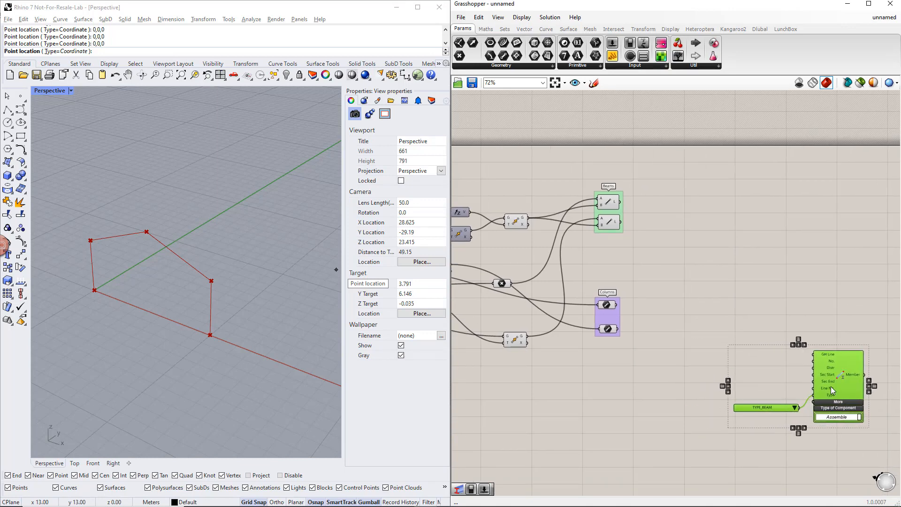
click(713, 397)
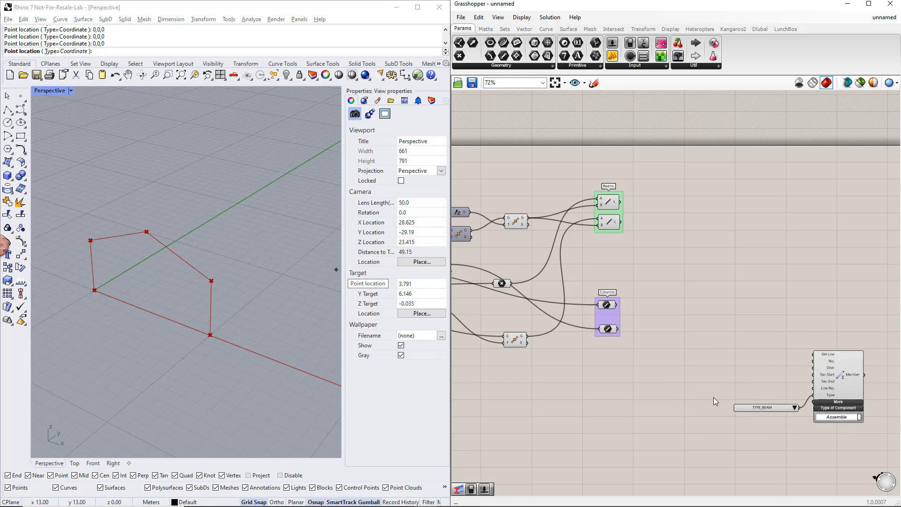
drag(617, 304, 816, 354)
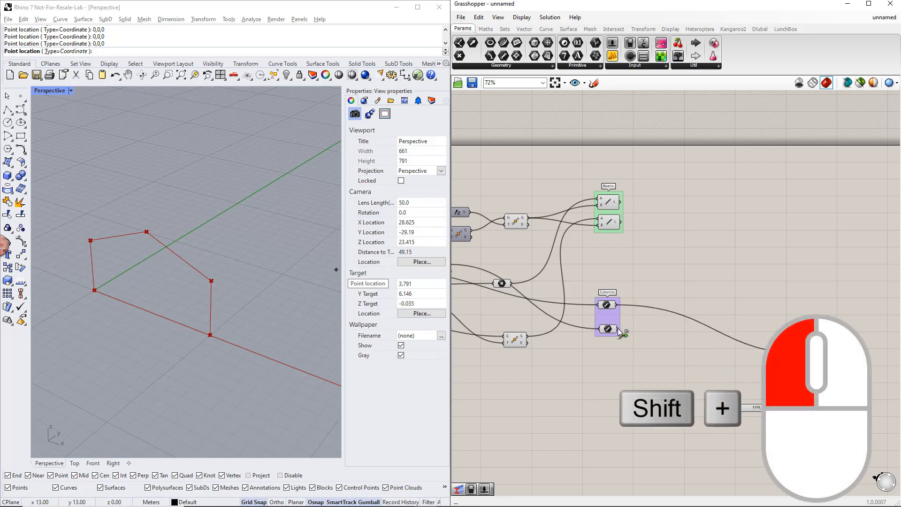
shift+drag(617, 329, 814, 354)
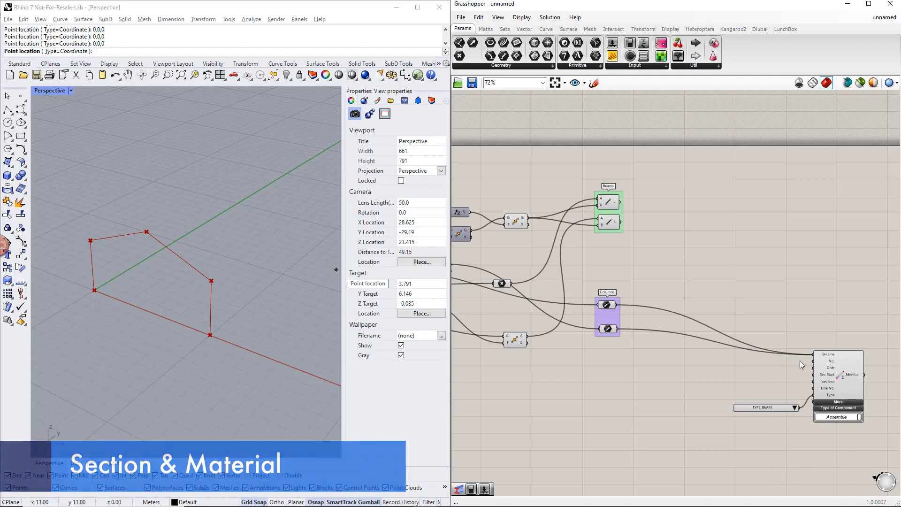
Step: Add a Section component before the Member's value list and a Material component before the Section
double_click(678, 401)
text(section)
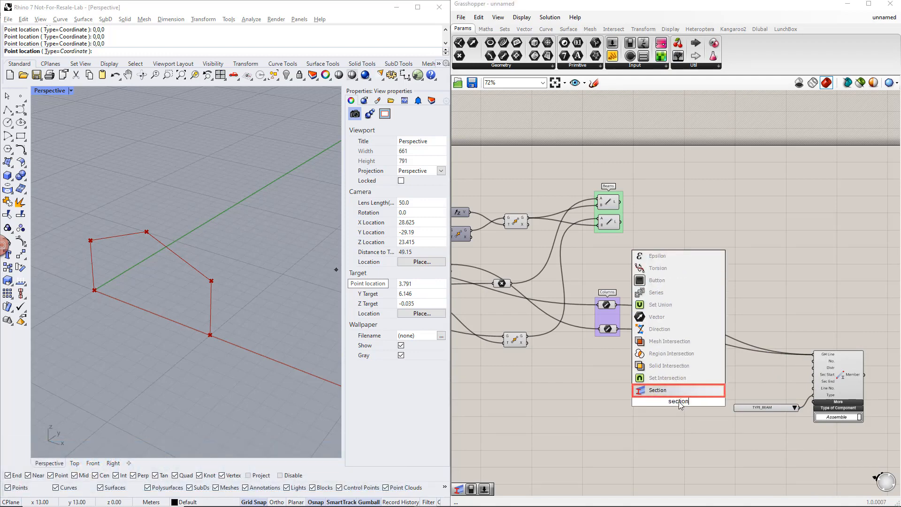
key(Return)
double_click(570, 418)
text(material)
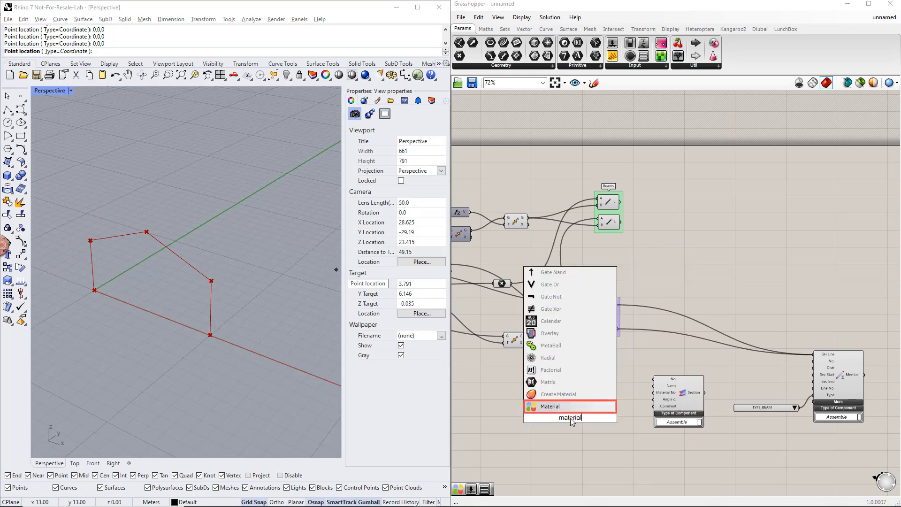
key(Return)
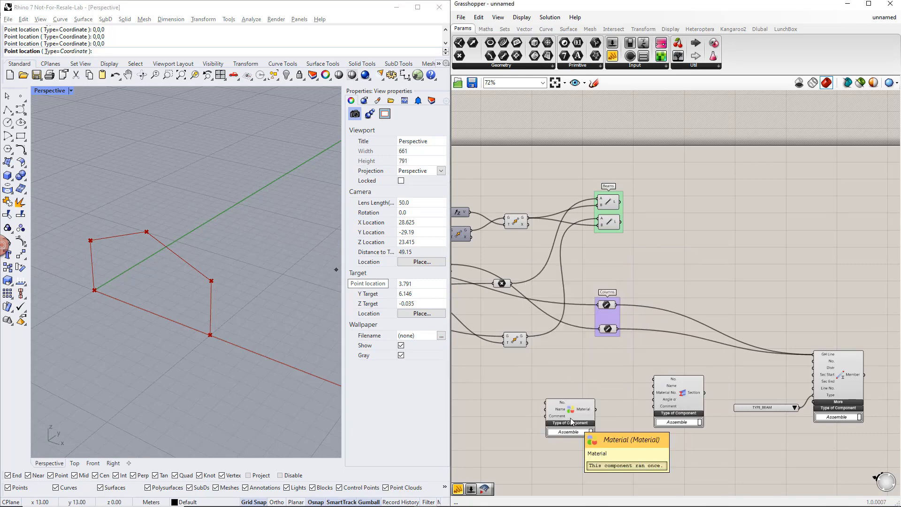
Step: Add a number slider with a value of 1 above the Material component
double_click(592, 372)
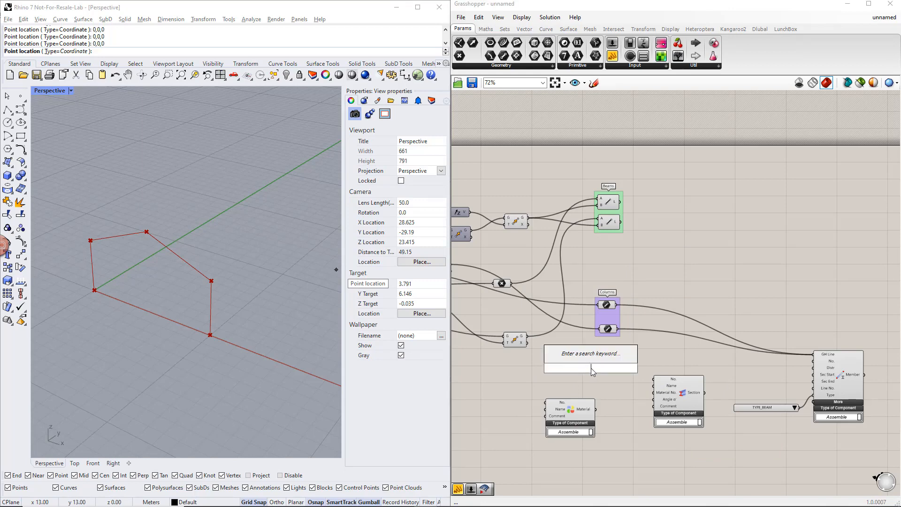
text(slider)
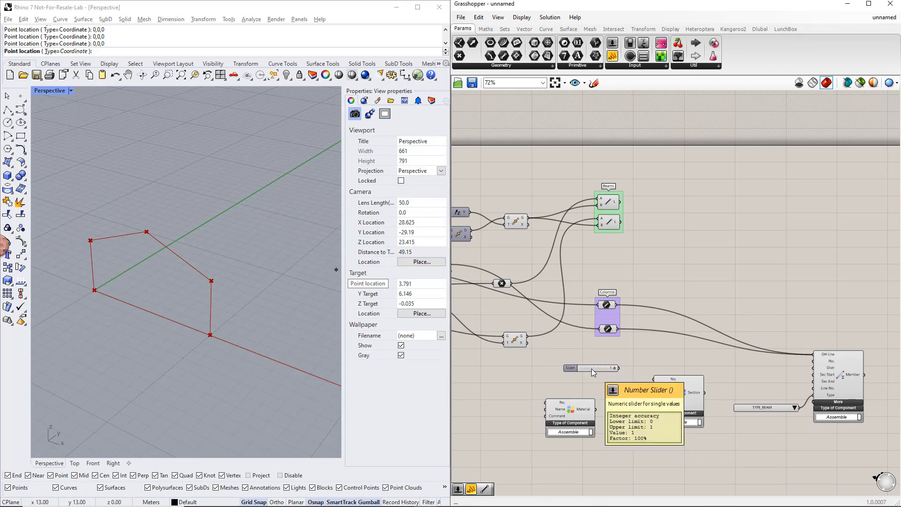
key(Return)
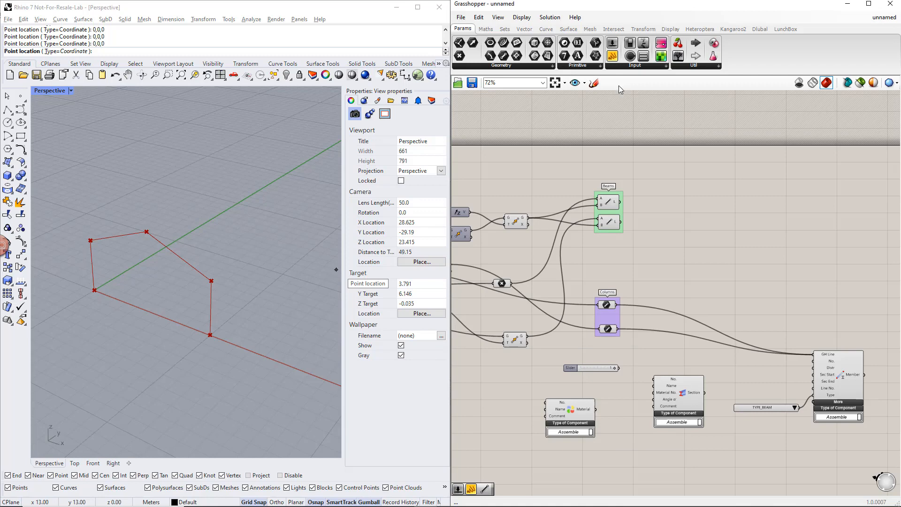
Step: Add a small text panel below the number slider and connect the slider to the Section component's No. input
click(612, 56)
click(597, 384)
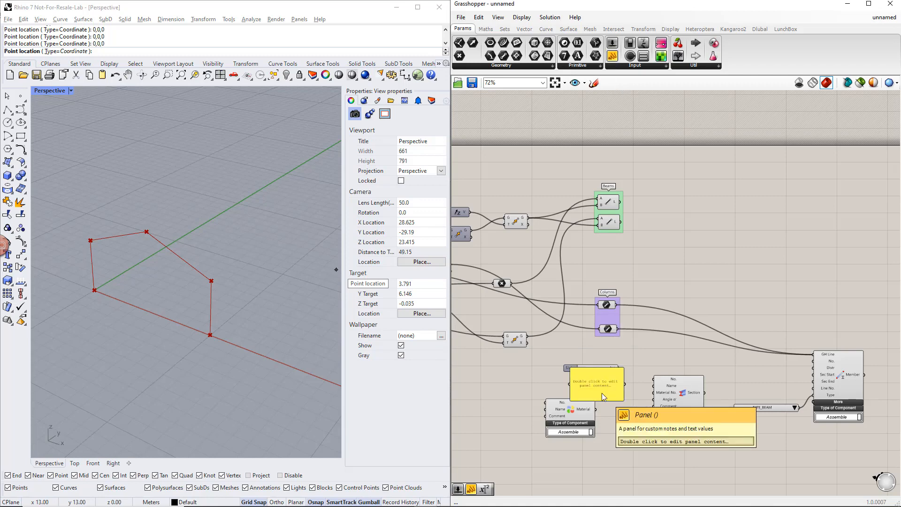
click(604, 396)
drag(622, 400, 577, 377)
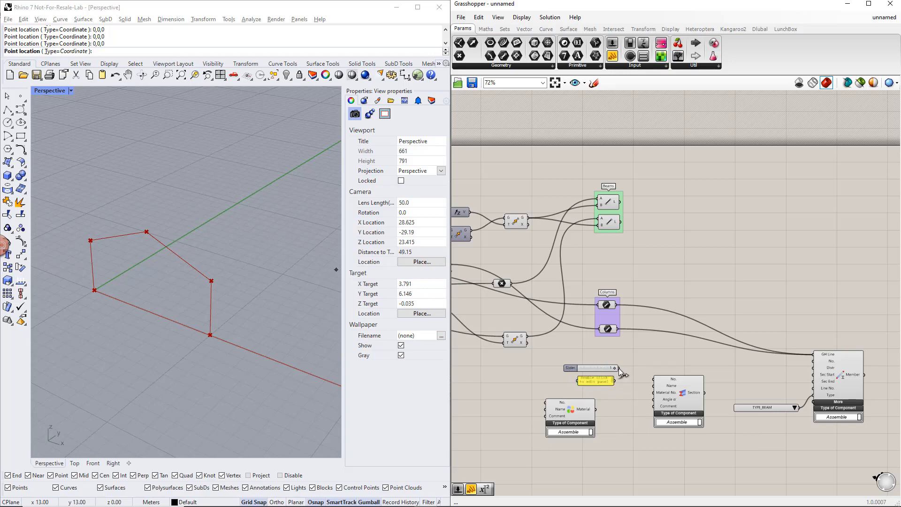
drag(628, 379, 652, 379)
Step: Enter IPE 300 in the panel and connect it to the Section component's Name input
double_click(592, 382)
text(IPE 300)
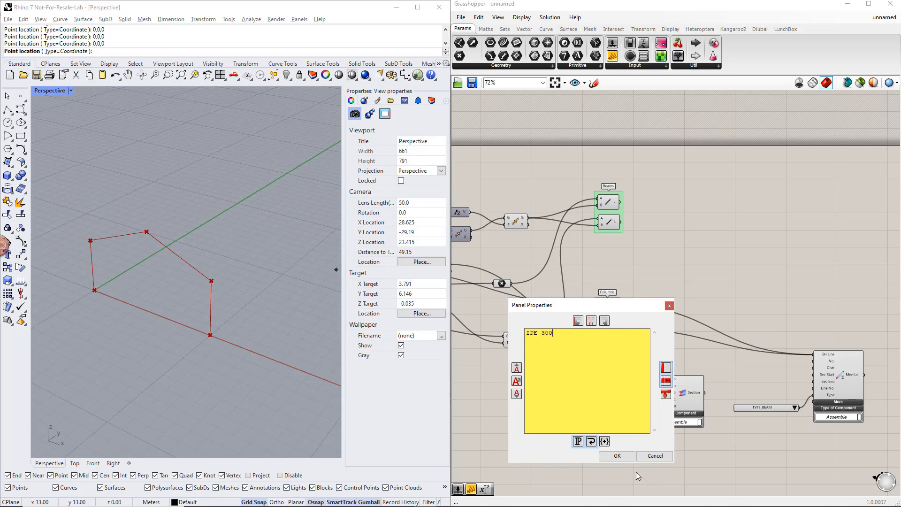
click(620, 455)
drag(615, 381, 654, 385)
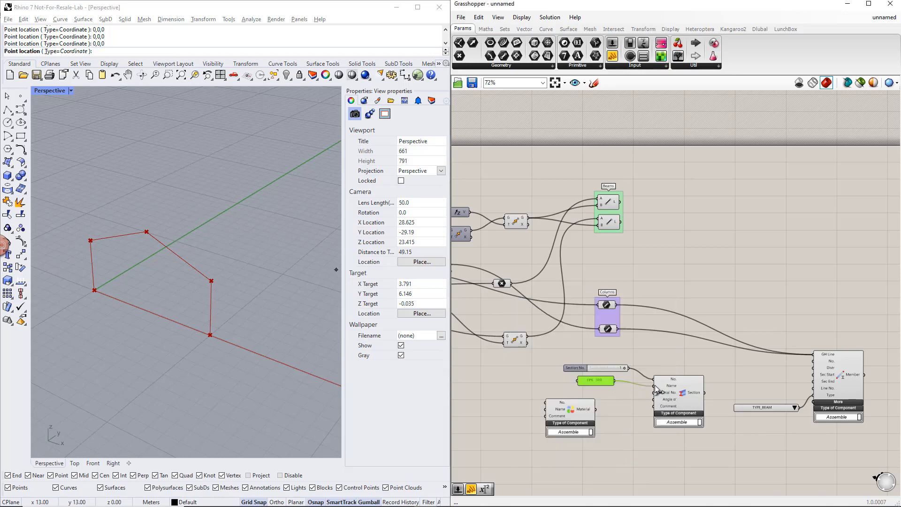
Step: Duplicate the slider and panel for the Material component's No. and Name inputs, and set the copied panel to S235
right_drag(639, 421, 690, 422)
click(665, 399)
drag(654, 370, 596, 409)
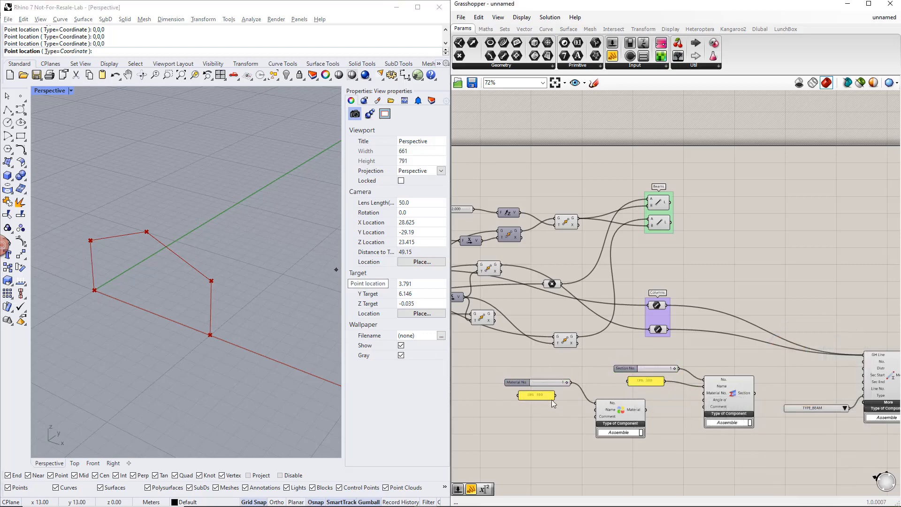
double_click(536, 395)
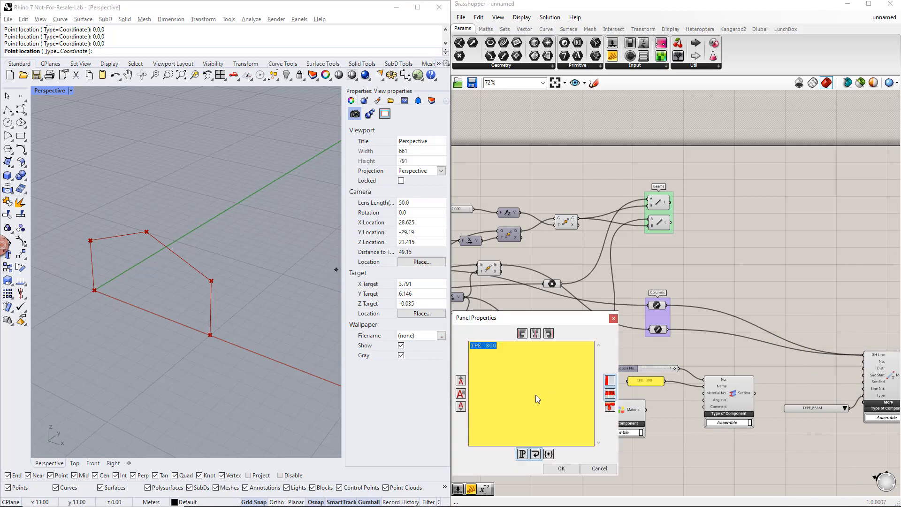
text(S235)
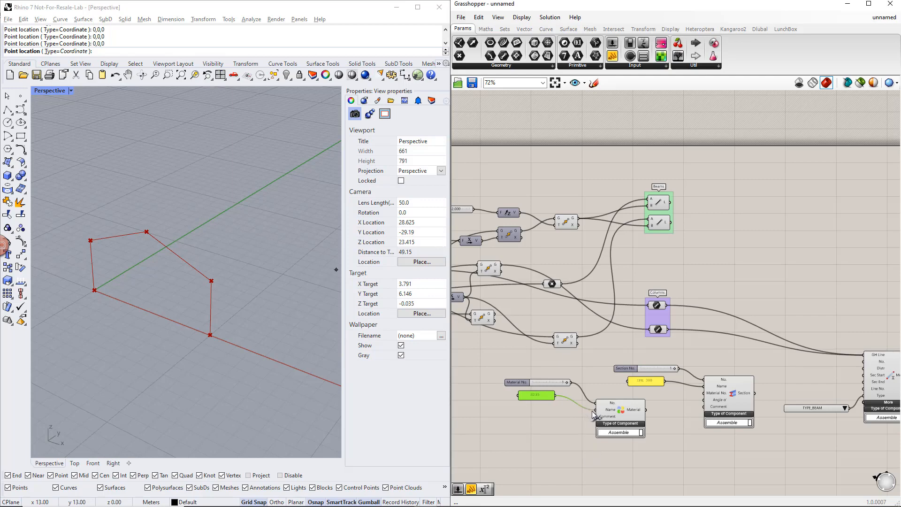
Step: Connect the Material output to the Section's Material No. input and the Section output to the Member's Sec Start input
drag(646, 410, 704, 393)
drag(845, 378, 863, 375)
Step: Move the whole Member, Section and Material chain with its inputs farther from the beam and column groups
scroll(797, 424, down, 1)
right_drag(796, 430, 708, 382)
scroll(718, 392, down, 1)
drag(829, 406, 477, 326)
drag(764, 341, 898, 360)
right_drag(842, 407, 670, 397)
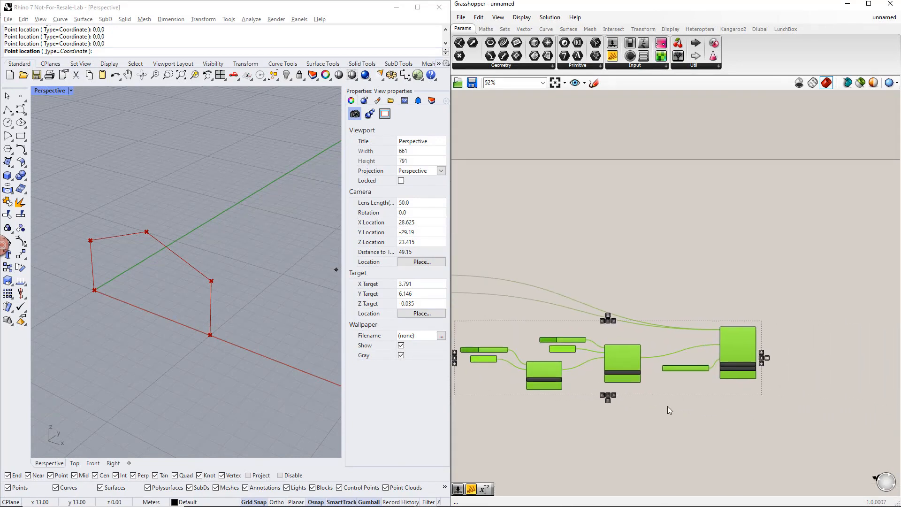
click(667, 406)
Step: Bring the Section and Material components closer to the Member, and space the Material and its inputs farther from the Section
right_drag(488, 324, 556, 317)
drag(514, 308, 714, 405)
drag(690, 355, 711, 332)
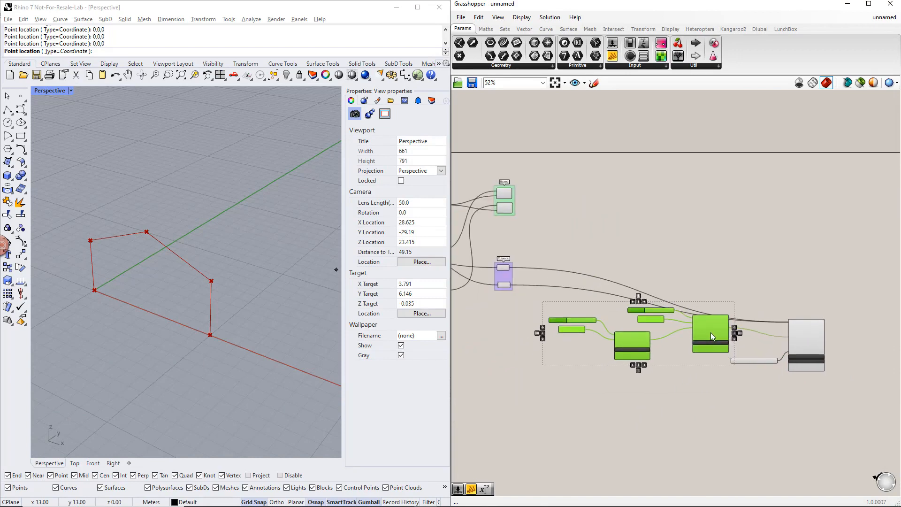
click(710, 395)
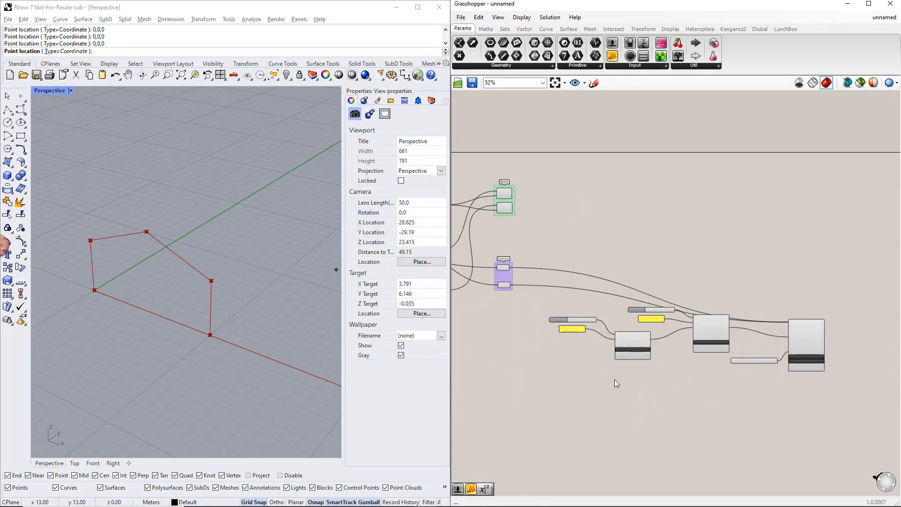
drag(626, 385, 559, 322)
drag(630, 342, 594, 352)
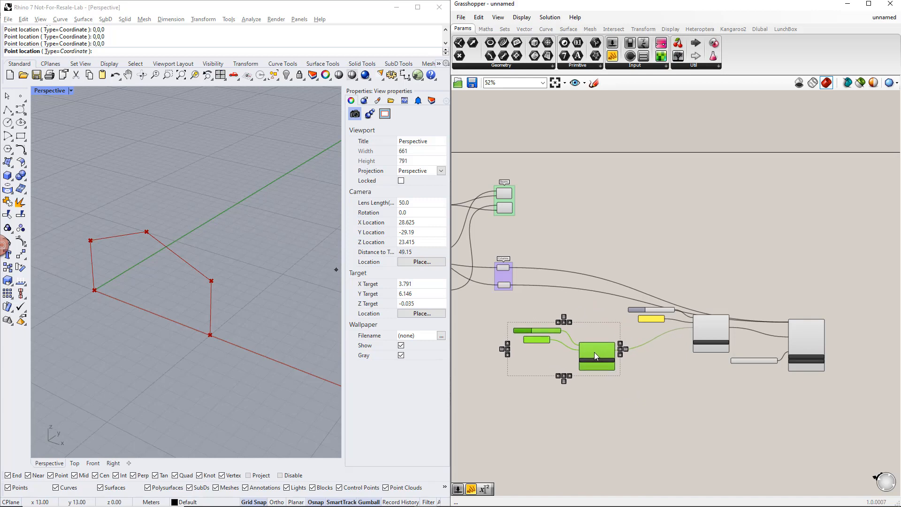
click(641, 351)
Step: Duplicate the Section, the Member and their inputs above the originals, and connect the second beam line to the copy's GH Line input
drag(847, 382, 625, 287)
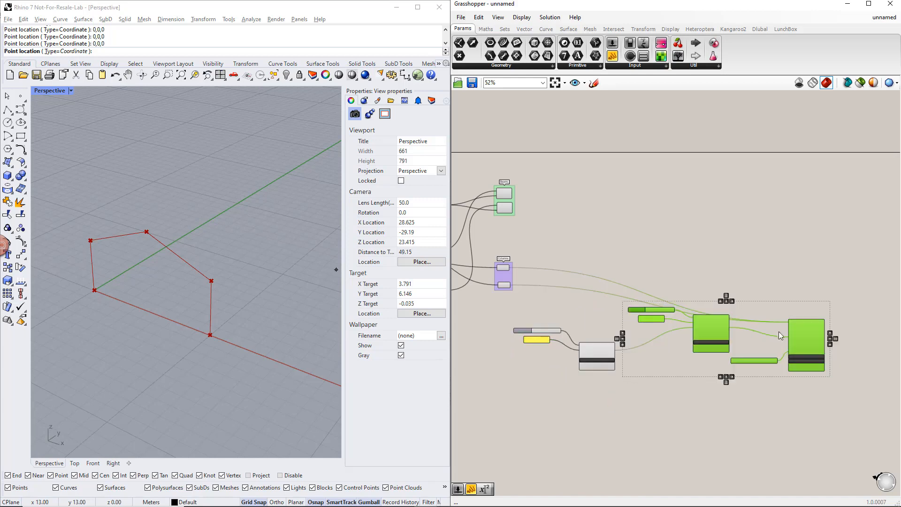
alt+drag(806, 342, 518, 207)
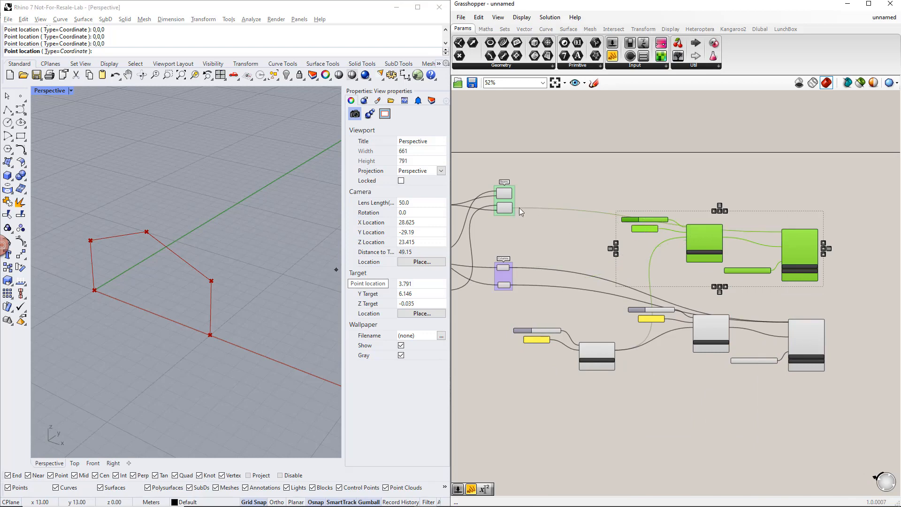
scroll(680, 250, up, 3)
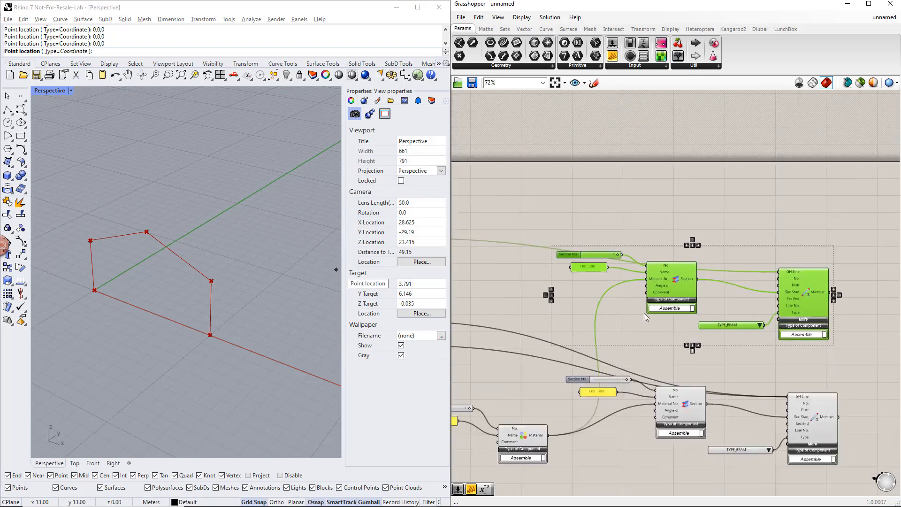
click(657, 328)
Step: Duplicate the beam's Section with its slider and panel, connecting one Section to the Member's Sec Start and the other to Sec End
drag(628, 289, 582, 249)
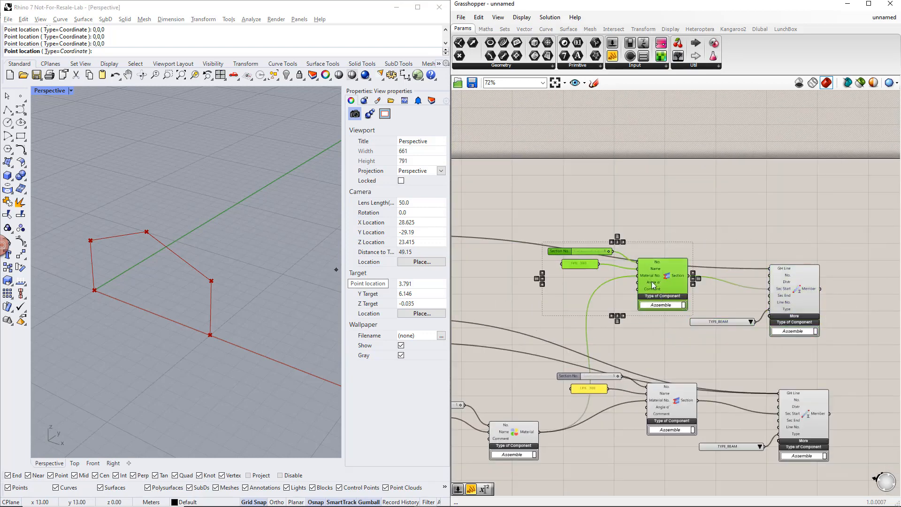
drag(651, 280, 765, 302)
Step: Change the name panel of the Section feeding the beam Member's Sec Start to IPE 500
click(562, 234)
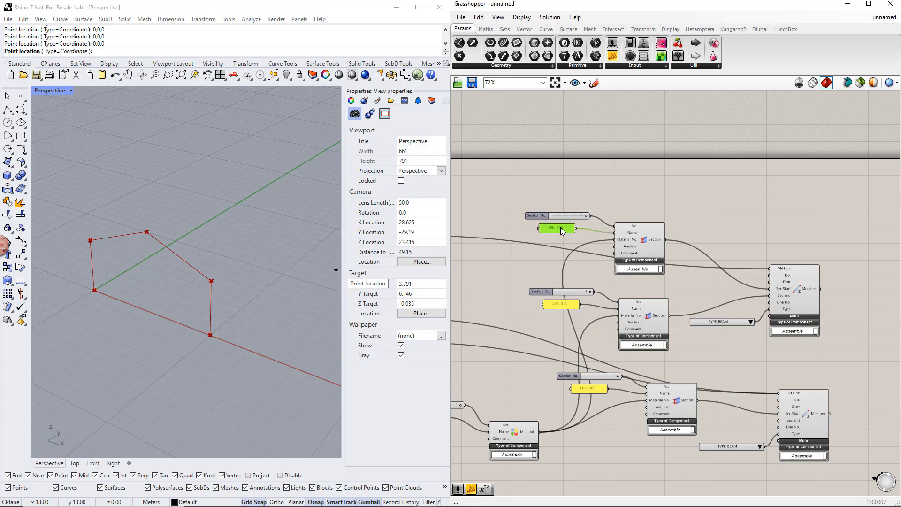
double_click(560, 227)
click(511, 179)
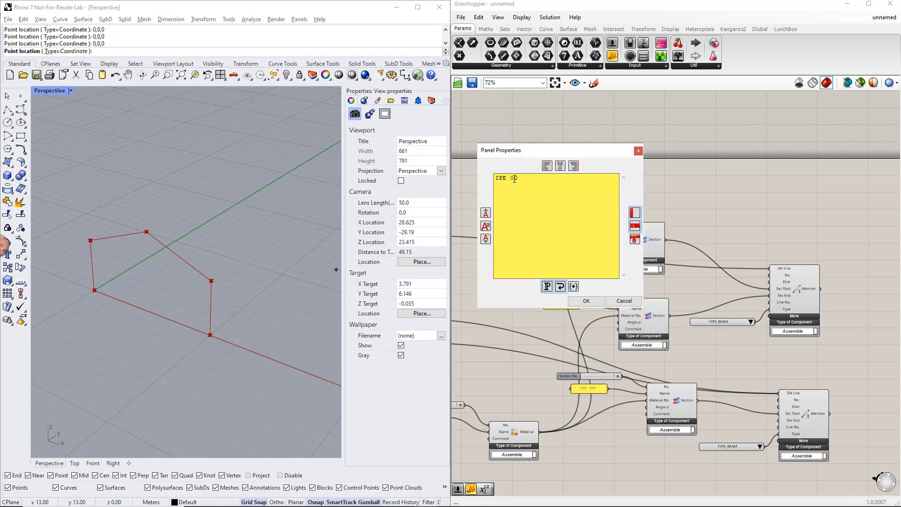
text(5)
click(586, 301)
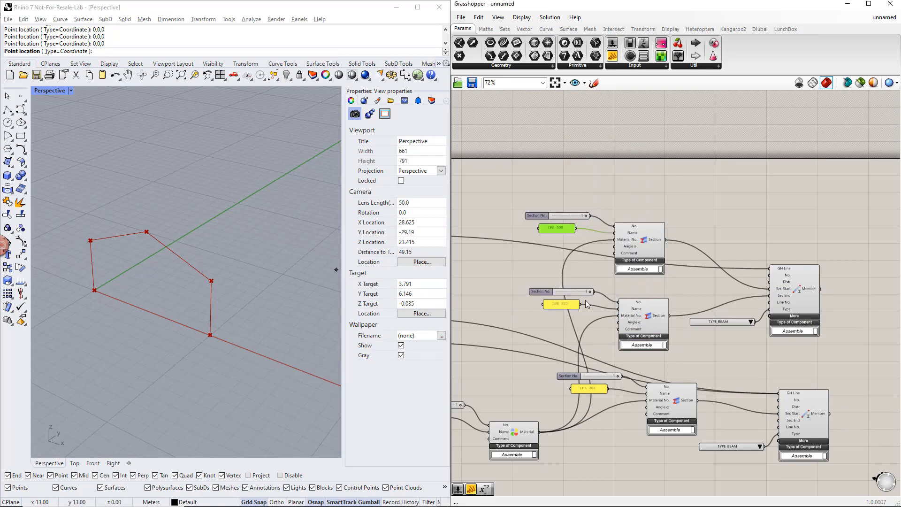
click(545, 249)
Step: Replace the number slider of the IPE 500 Section with a new slider set to 2
scroll(590, 241, up, 2)
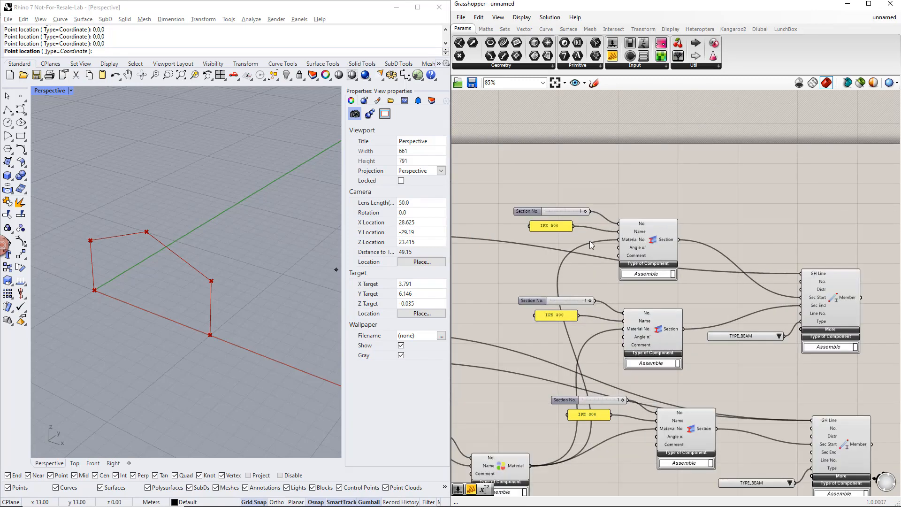
double_click(556, 201)
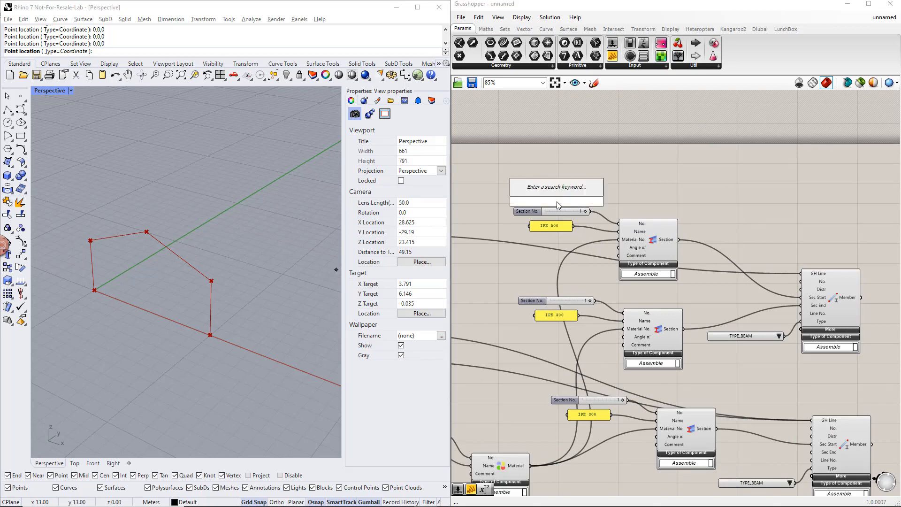
text(2)
key(Return)
drag(602, 220, 617, 224)
click(576, 212)
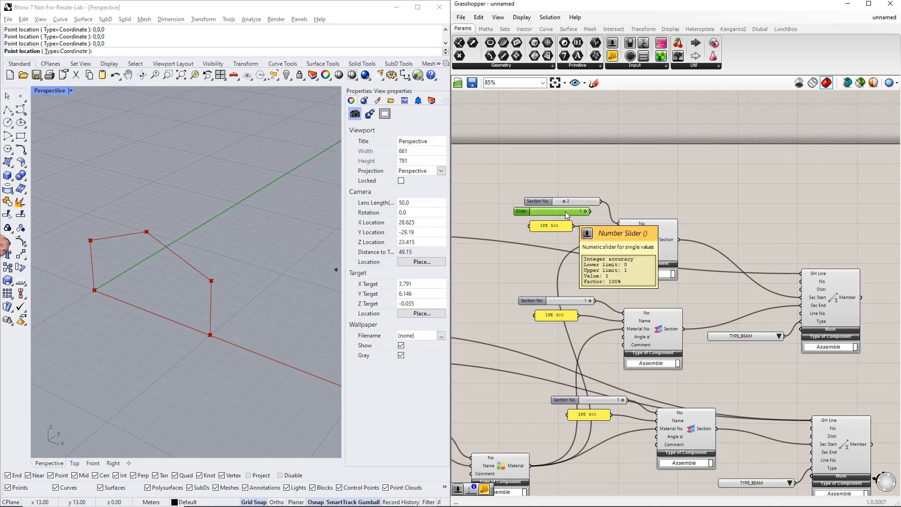
key(Delete)
Step: Replace the slider of the beam's Sec End Section with a copy of the new slider, set to 3
drag(540, 203, 622, 313)
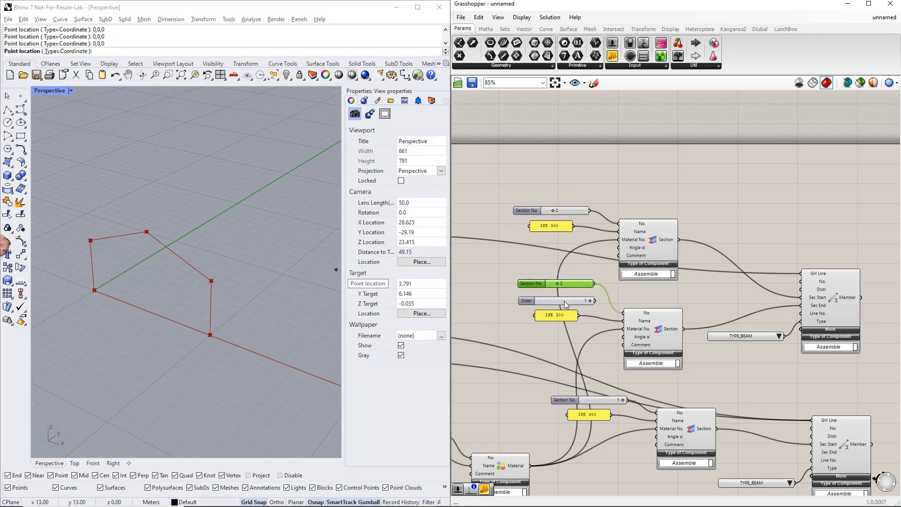
click(562, 303)
key(Delete)
click(557, 284)
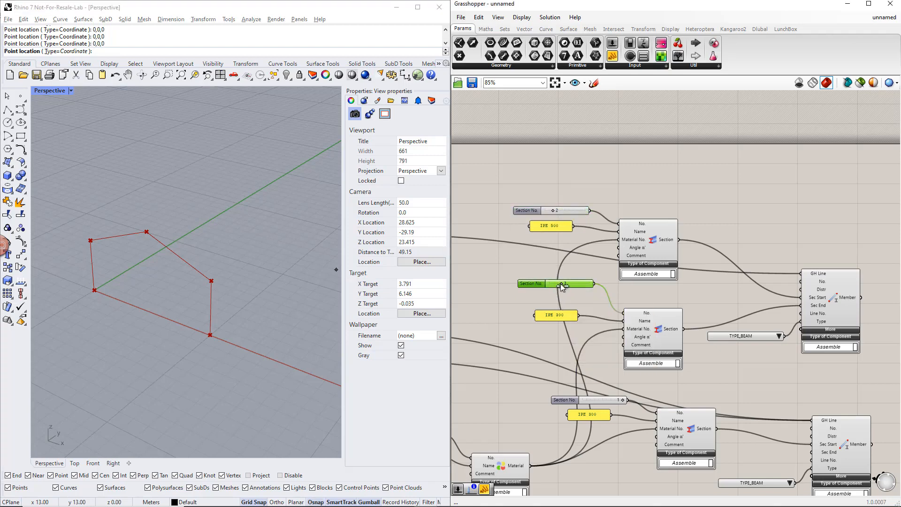
click(553, 302)
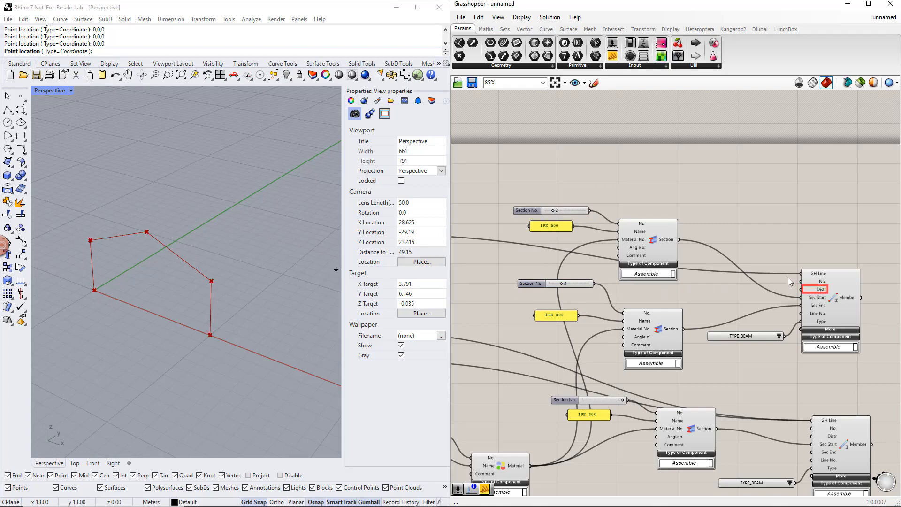
Step: Add a value list to the beam Member's Distr input and set it to SECTION_DISTRIBUTION_TYPE_TAPERED_AT_START_OF_MEMBER
double_click(707, 199)
text(value)
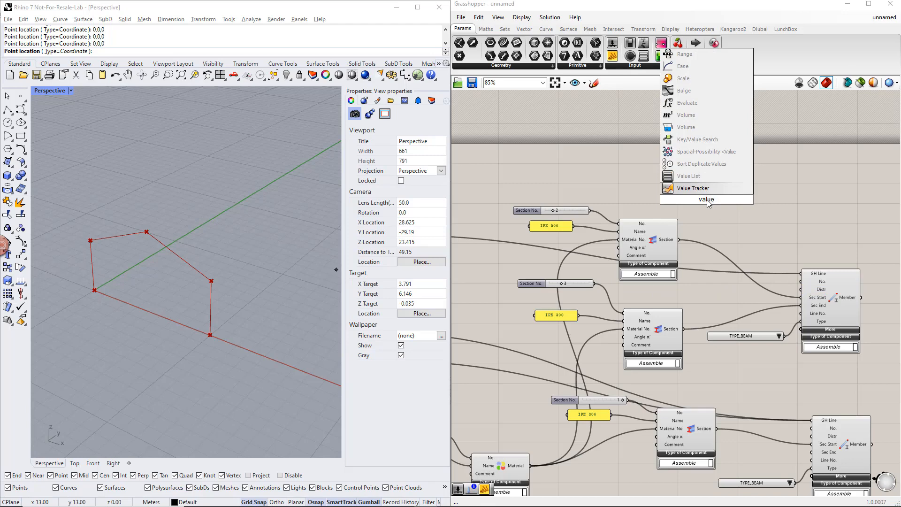
key(Return)
drag(720, 199, 800, 289)
drag(760, 201, 684, 205)
click(753, 204)
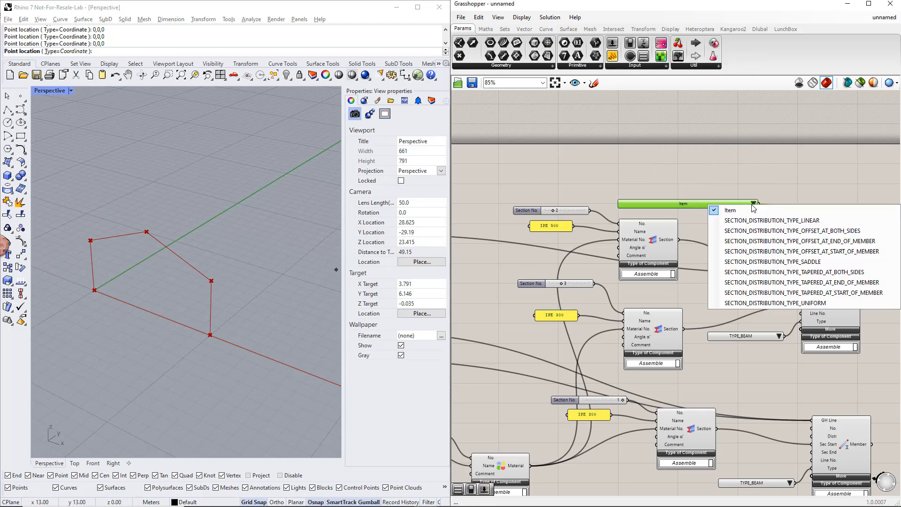
click(762, 292)
click(750, 243)
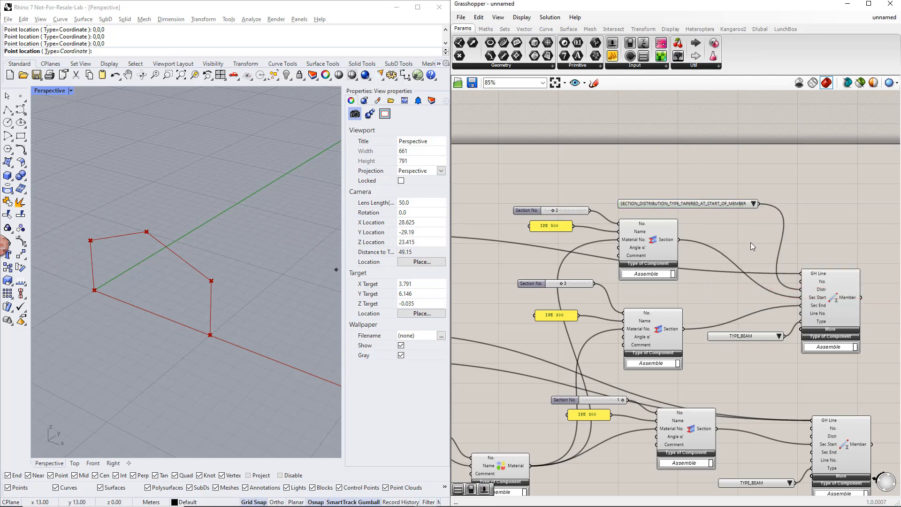
Step: Move the entire component network lower on the canvas to free space above it
scroll(751, 242, down, 5)
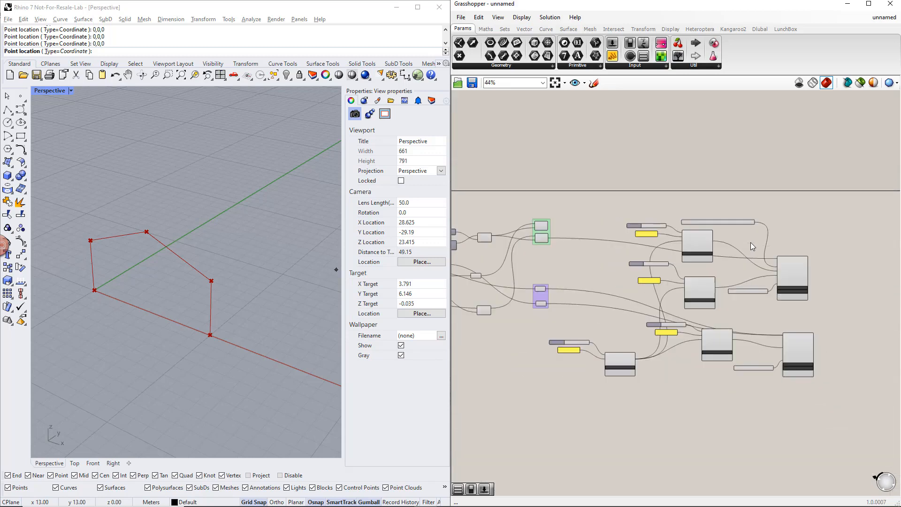
scroll(728, 273, down, 2)
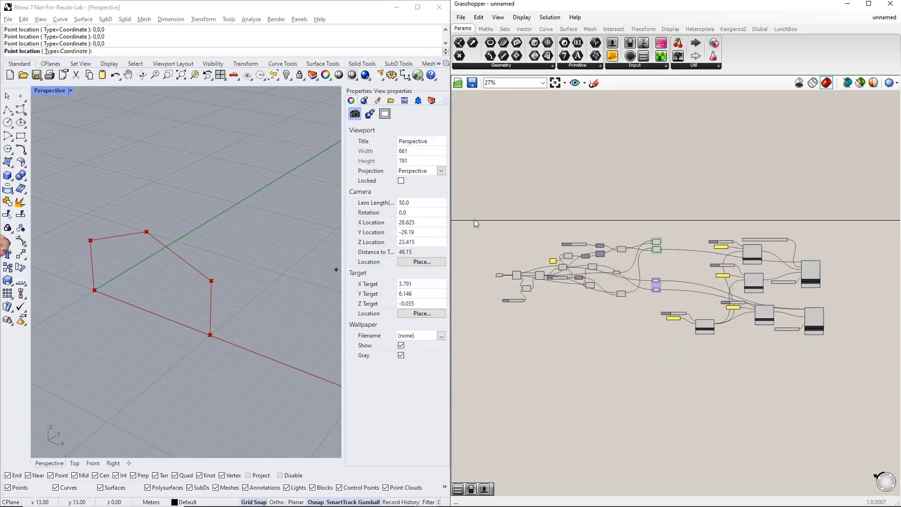
drag(474, 218, 840, 385)
drag(810, 278, 801, 342)
click(786, 282)
Step: Duplicate the beam Member and its value lists above the original, connect the first beam line to its GH Line, and tidy the copies
scroll(790, 337, up, 2)
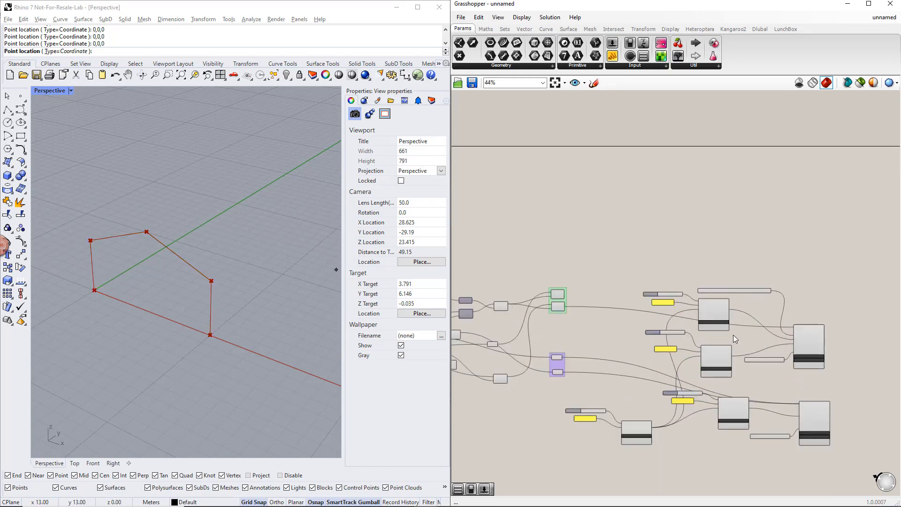
scroll(790, 340, up, 3)
drag(846, 388, 726, 250)
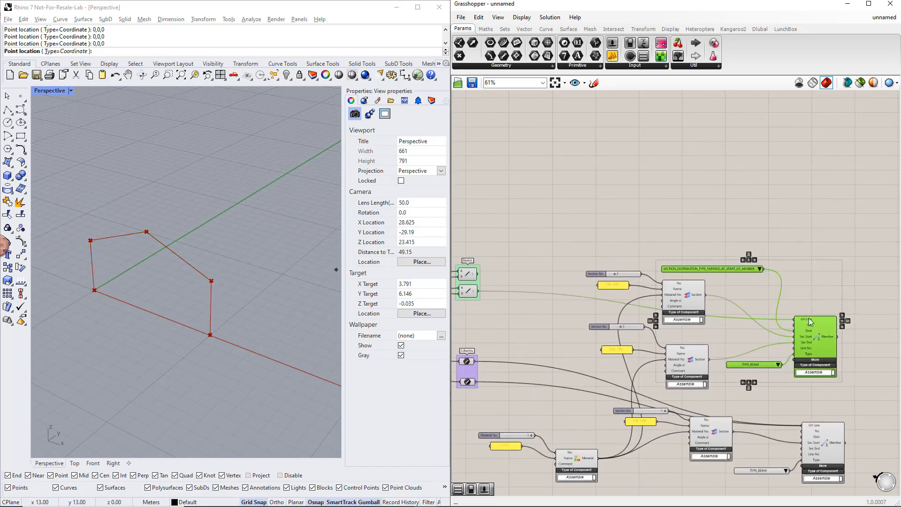
drag(822, 342, 805, 195)
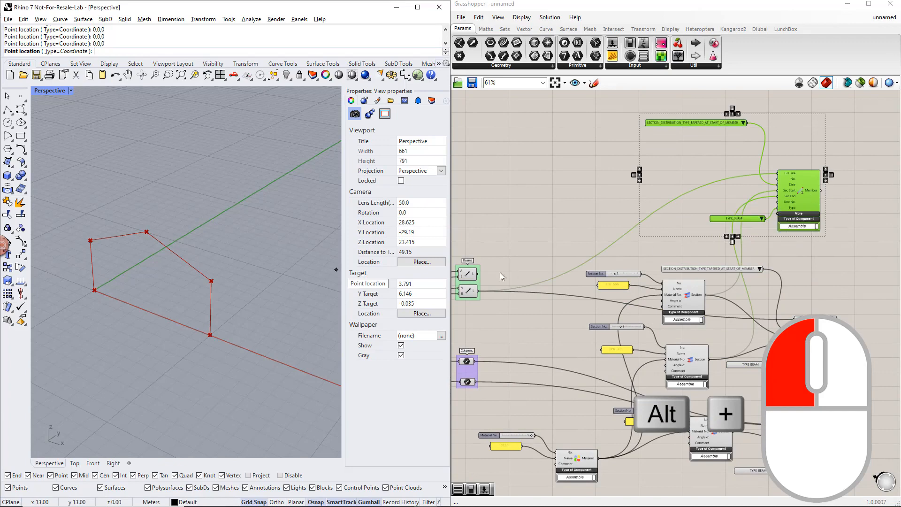
drag(477, 274, 774, 174)
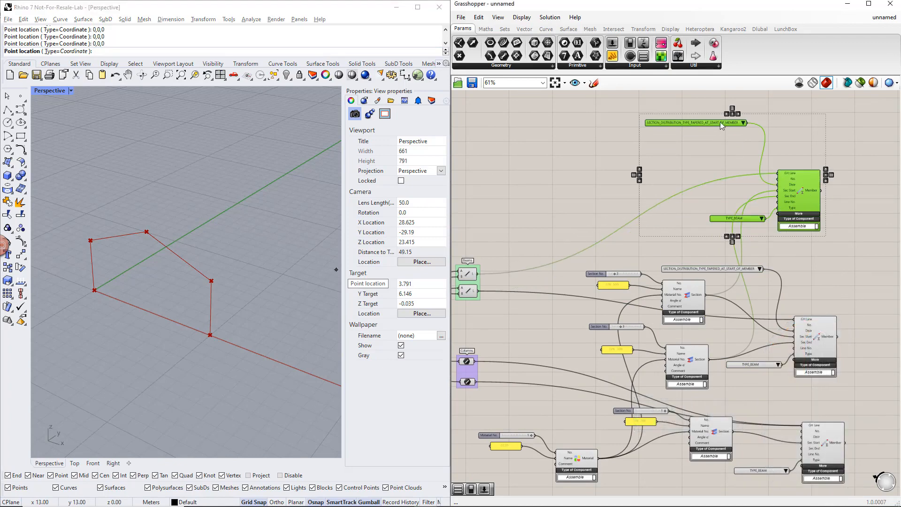
drag(720, 123, 729, 159)
click(724, 136)
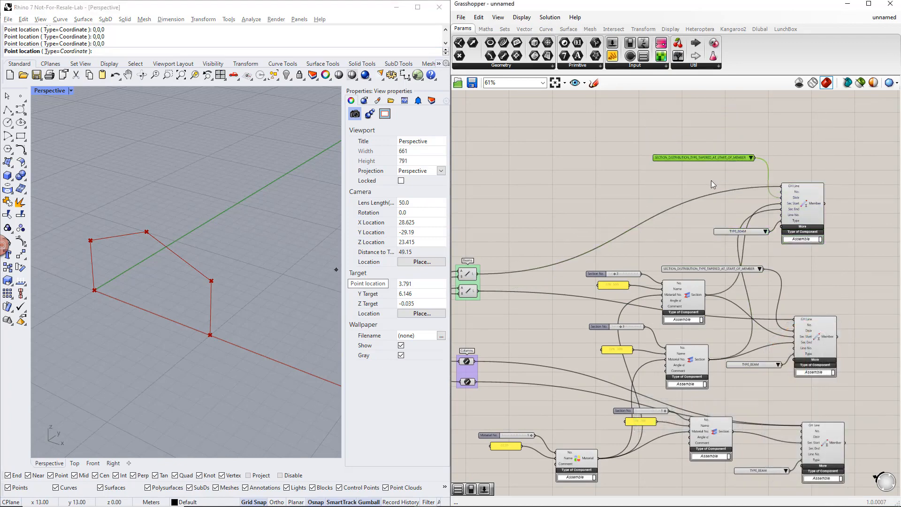
Step: Check which frame line the first beam component creates and add a Member Hinge component beside the upper beam Member
click(671, 187)
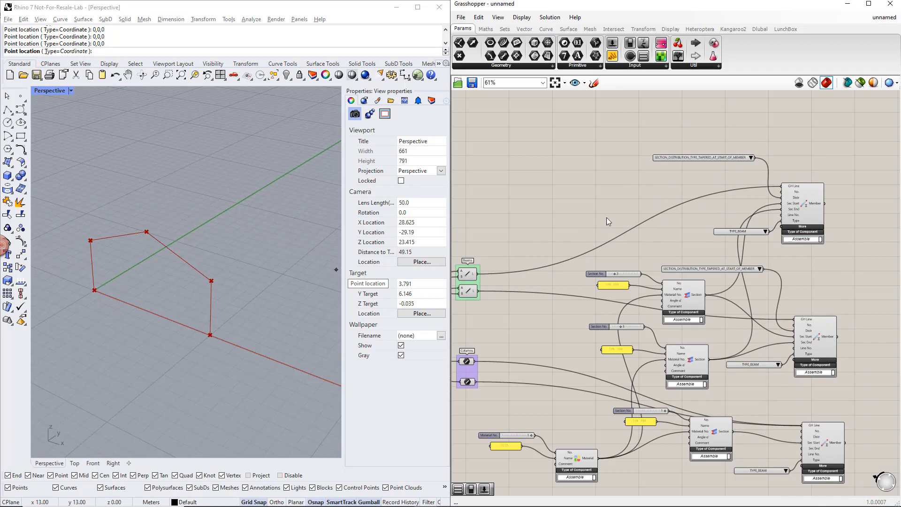
click(472, 277)
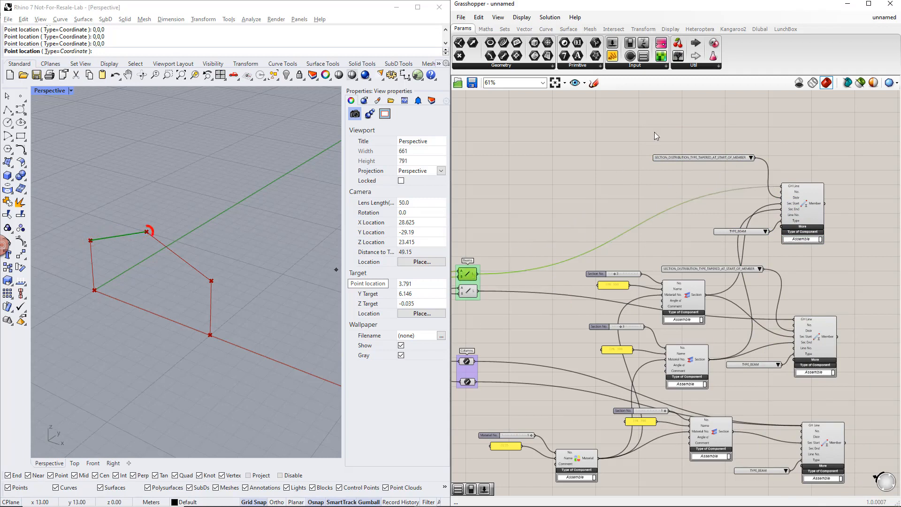
click(759, 29)
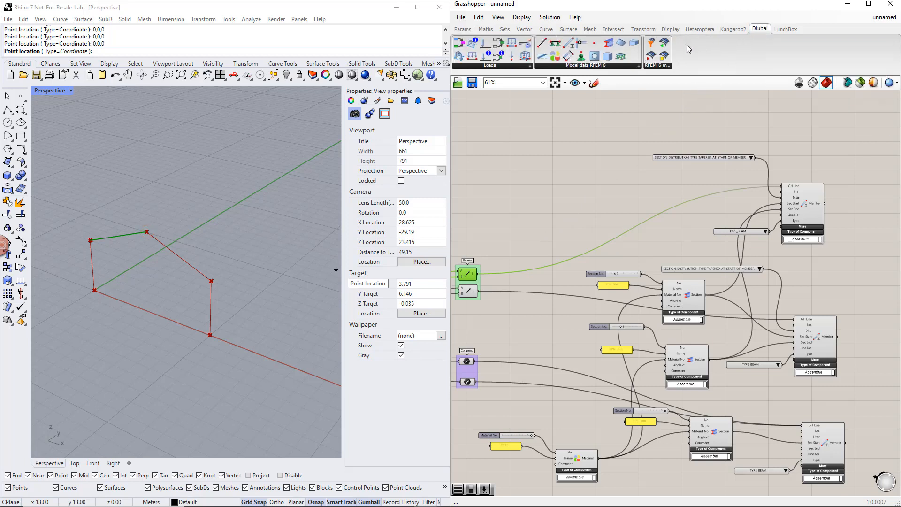
drag(585, 48, 653, 205)
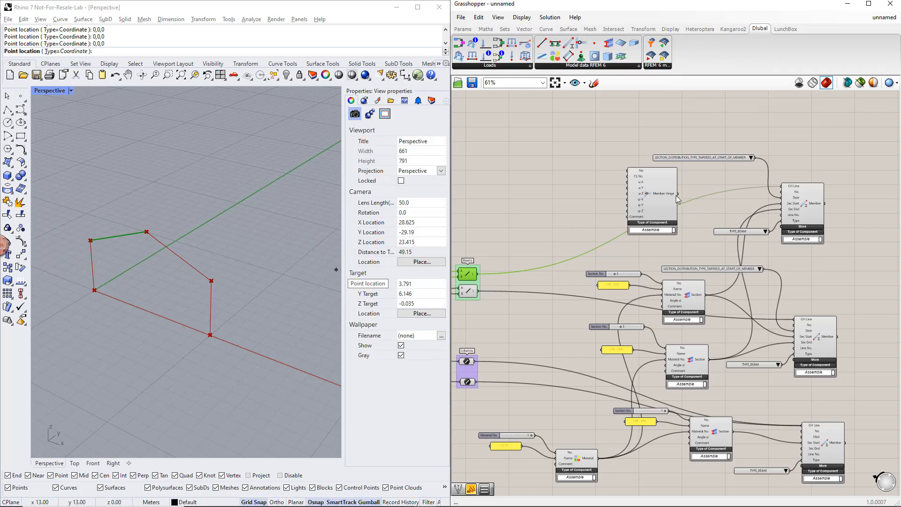
scroll(685, 191, up, 2)
click(660, 195)
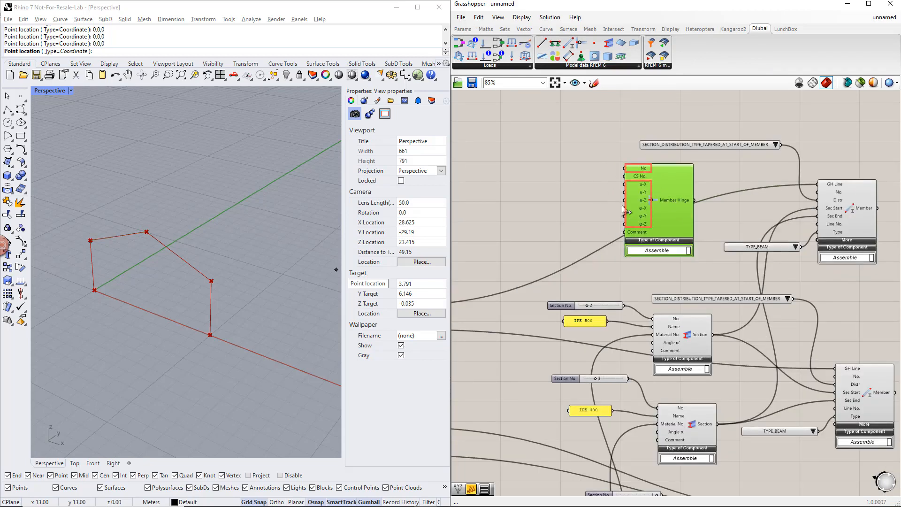
click(567, 176)
Step: Add two small panels beside the Member Hinge, set the upper one to 1 and connect it to the No input
click(463, 28)
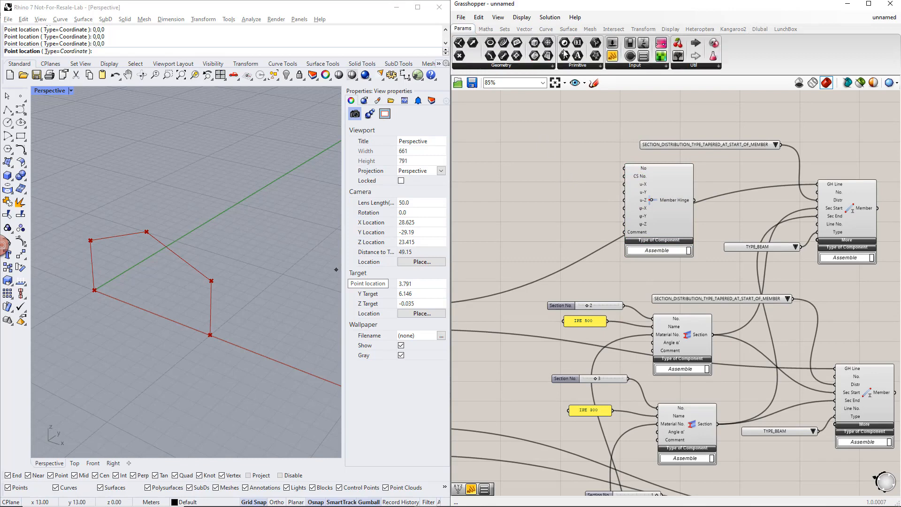
drag(612, 56, 568, 216)
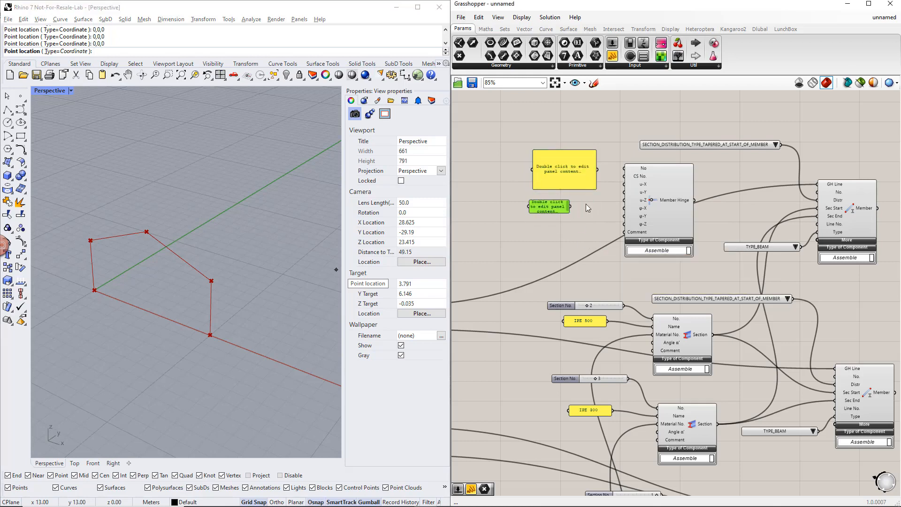
drag(594, 188, 574, 172)
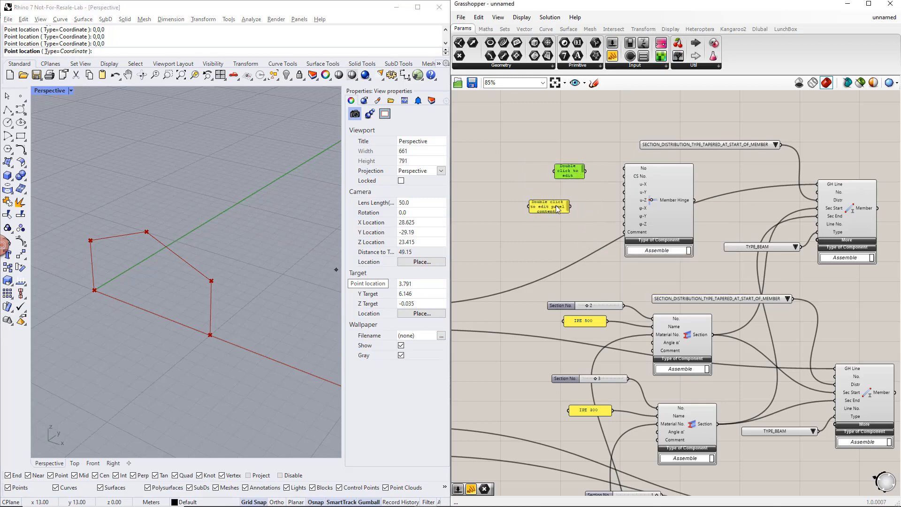
drag(555, 205, 578, 200)
double_click(567, 171)
text(1)
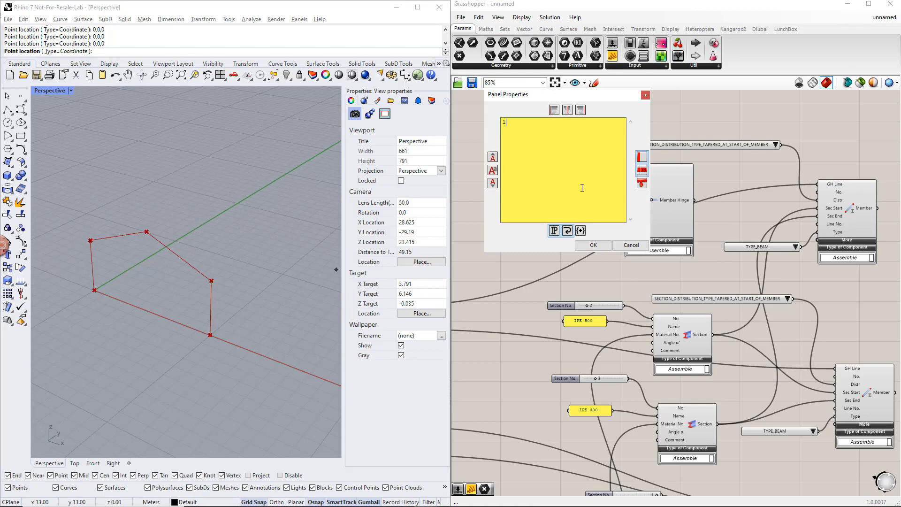
click(593, 241)
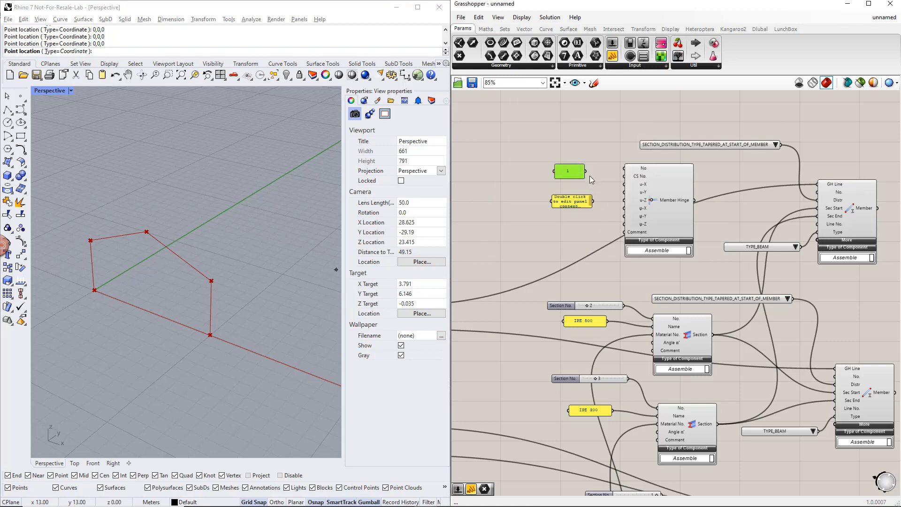
Step: Set the second panel to inf and connect it to the Member Hinge's u-X, u-Y, u-Z and φ-X inputs
double_click(576, 204)
text(inf)
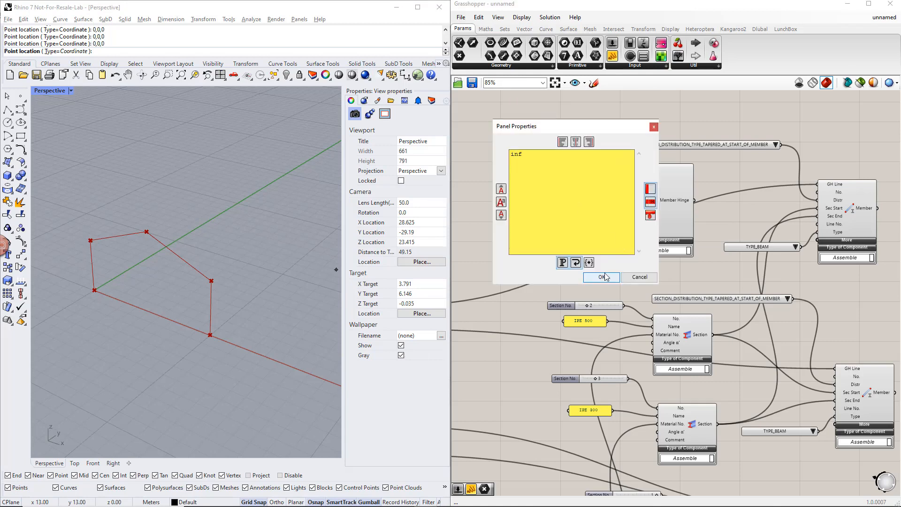
click(602, 278)
drag(597, 203, 624, 208)
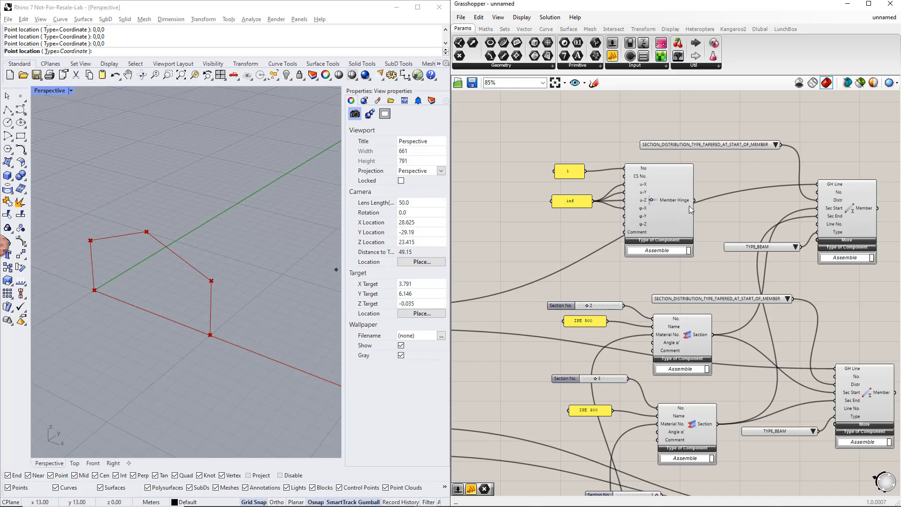
Step: Expand the upper beam Member's additional inputs and connect the Member Hinge to its Hinge End input
click(838, 244)
click(851, 183)
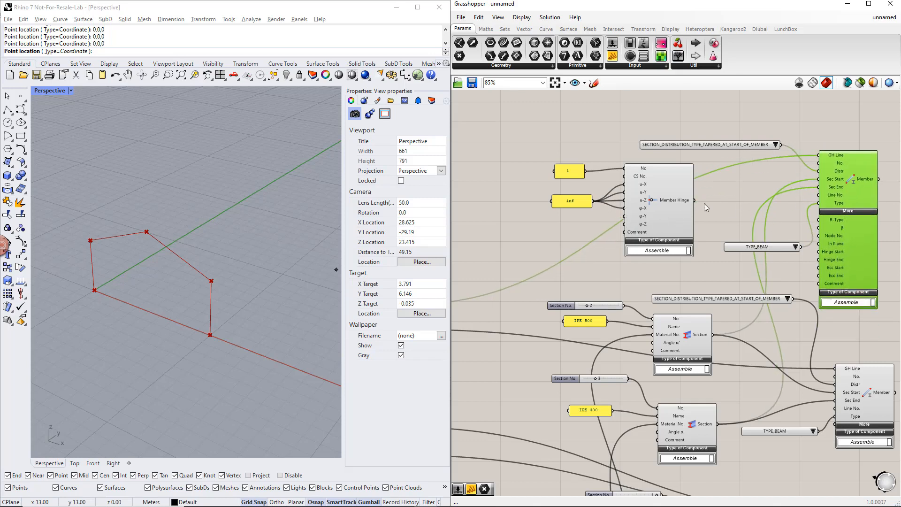
drag(738, 211, 815, 260)
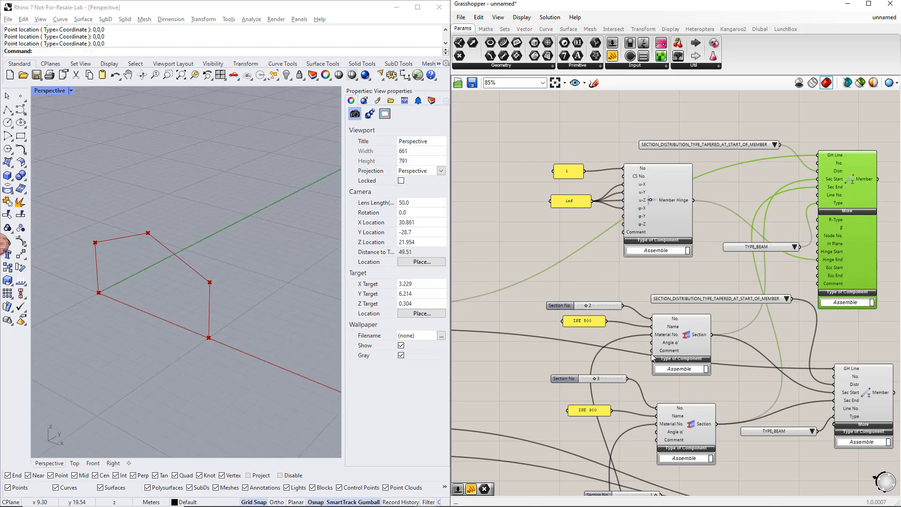
Step: Add a Nodal Support component on the free canvas below the frame's base geometry components
right_drag(535, 404, 829, 313)
right_drag(602, 421, 834, 352)
right_drag(637, 413, 694, 405)
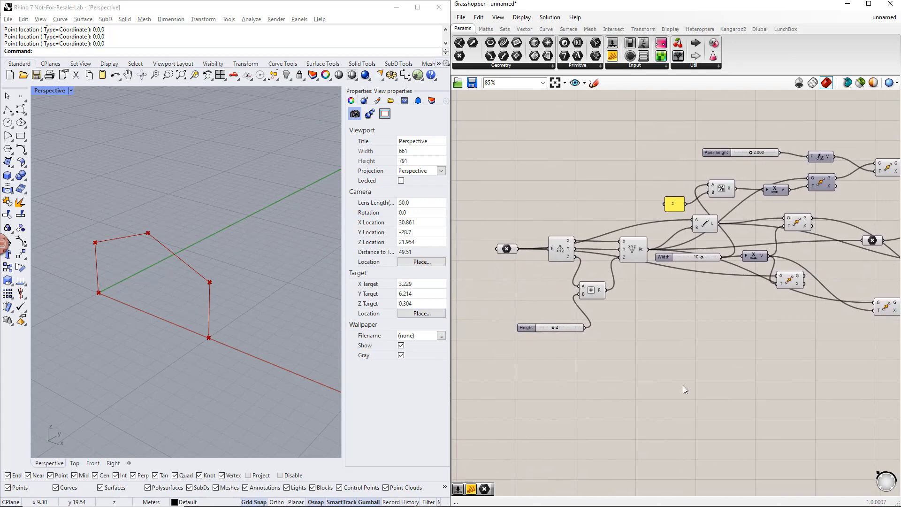
double_click(683, 387)
text(NOD)
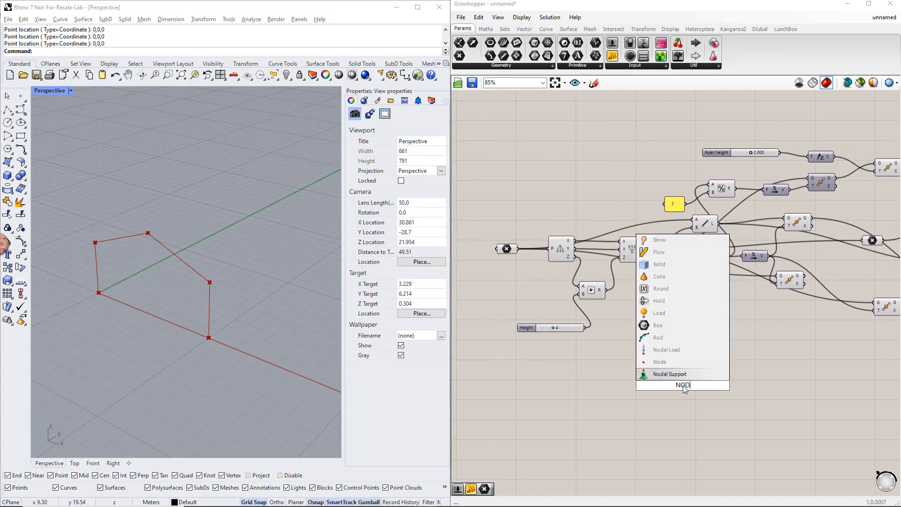
text(AL)
click(677, 363)
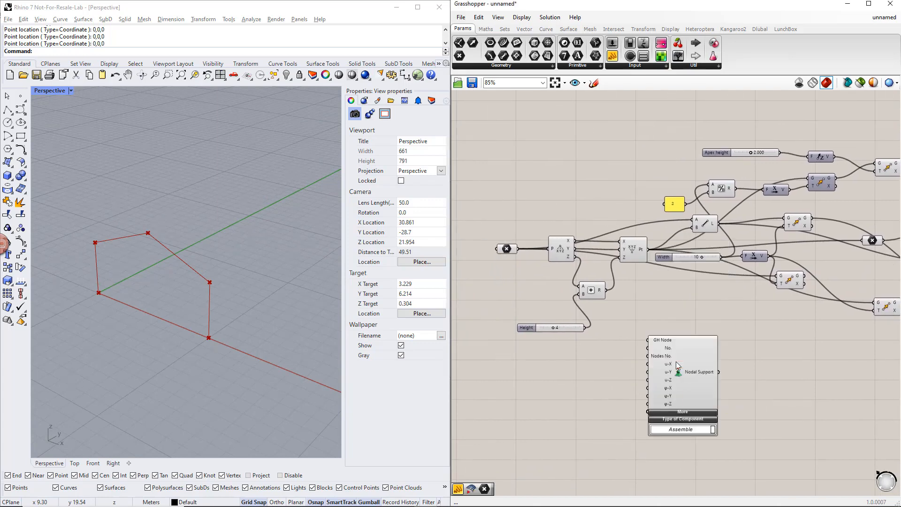
Step: Connect the origin point and the second column's base point to the Nodal Support's GH Node, and shift the component aside
click(508, 250)
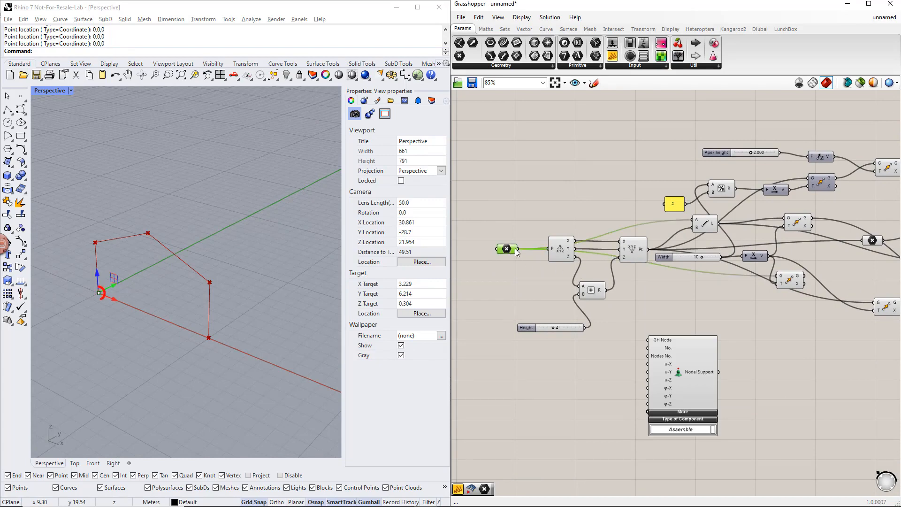
drag(517, 250, 647, 338)
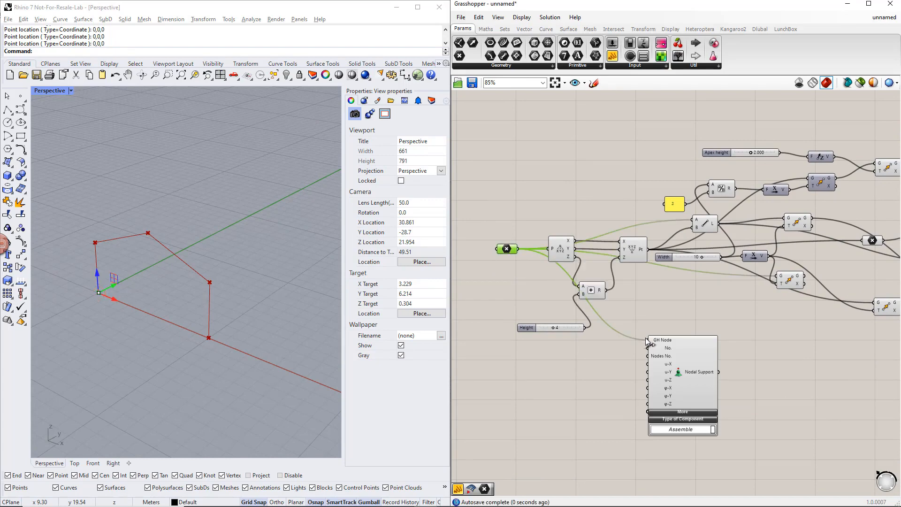
click(788, 280)
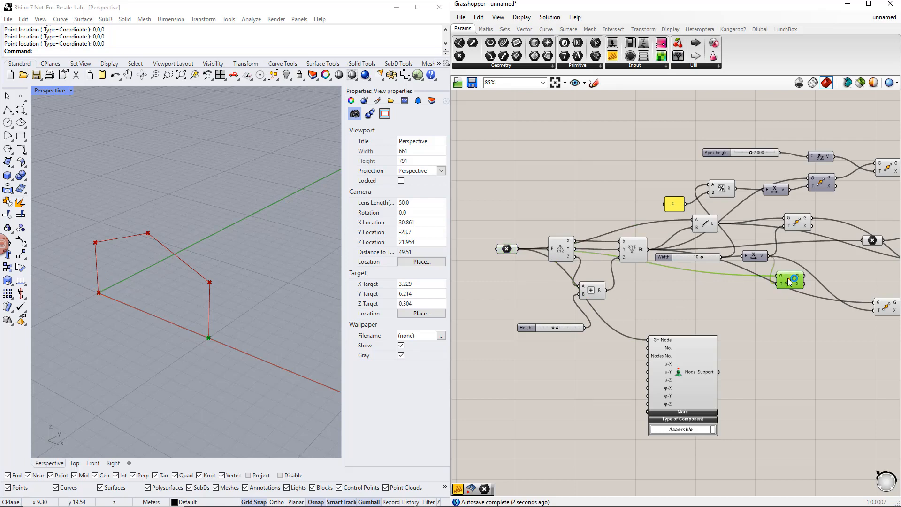
shift+drag(804, 281, 647, 339)
drag(684, 371, 765, 373)
click(664, 378)
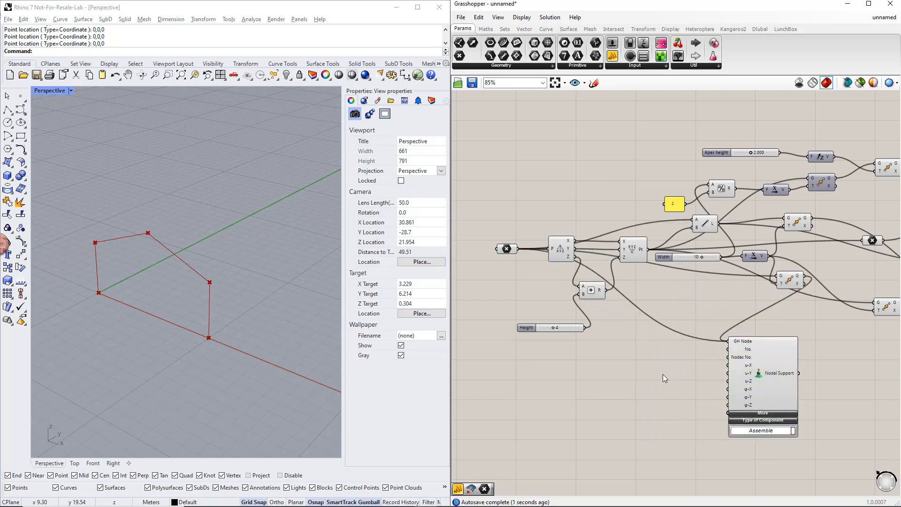
Step: Add a panel containing inf and connect it to the Nodal Support's u-X, u-Y, u-Z and φ-Z inputs
double_click(674, 382)
text(//)
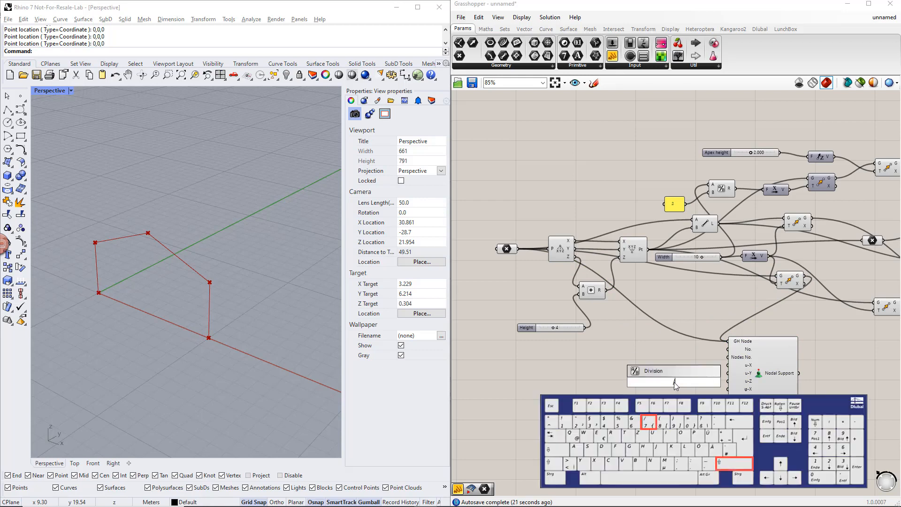
text(inf)
key(Return)
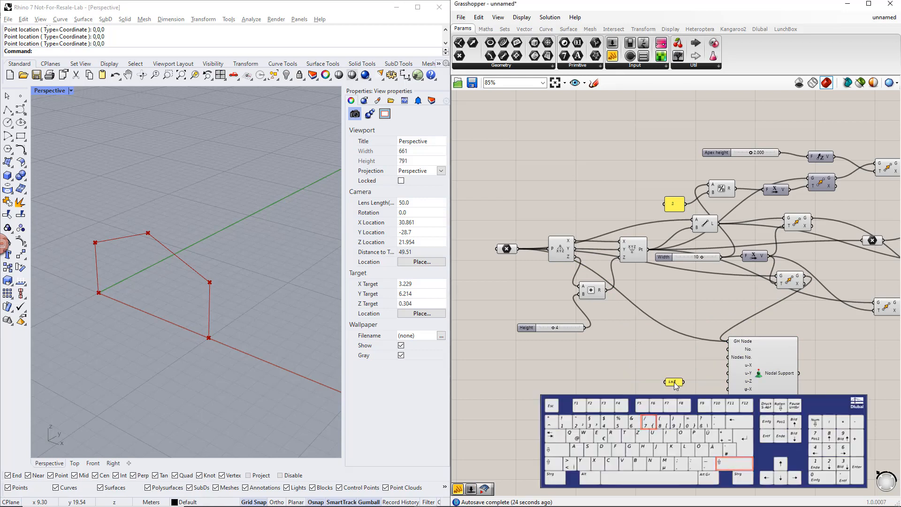
drag(684, 381, 728, 365)
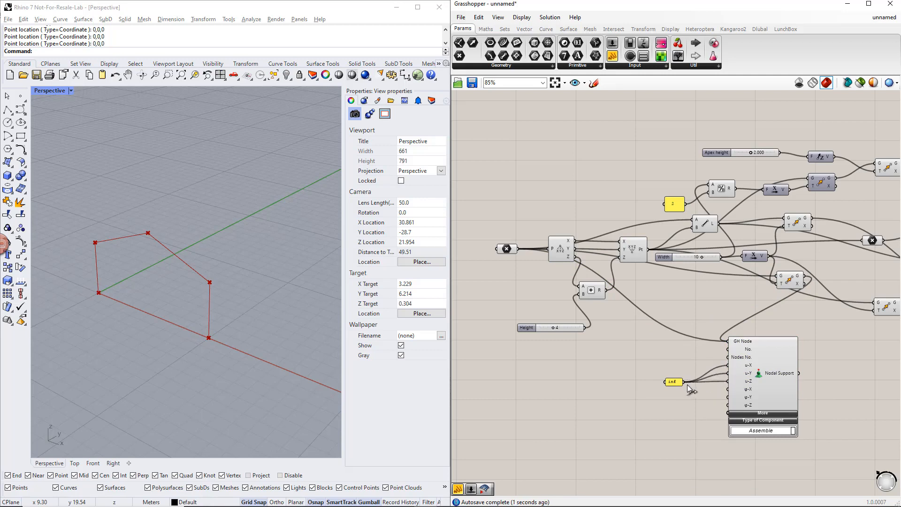
drag(686, 384, 727, 409)
Step: Group the Nodal Support with its inf panel and move the group below the column Member
drag(810, 466, 661, 330)
key(ctrl+g)
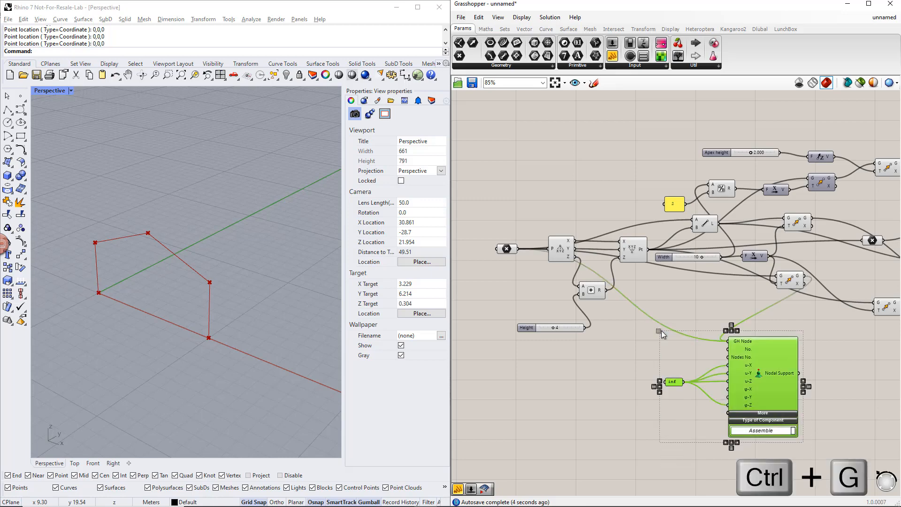
scroll(660, 330, down, 4)
scroll(660, 381, down, 1)
right_drag(819, 403, 634, 384)
scroll(631, 384, down, 2)
click(524, 363)
drag(523, 363, 793, 410)
click(614, 418)
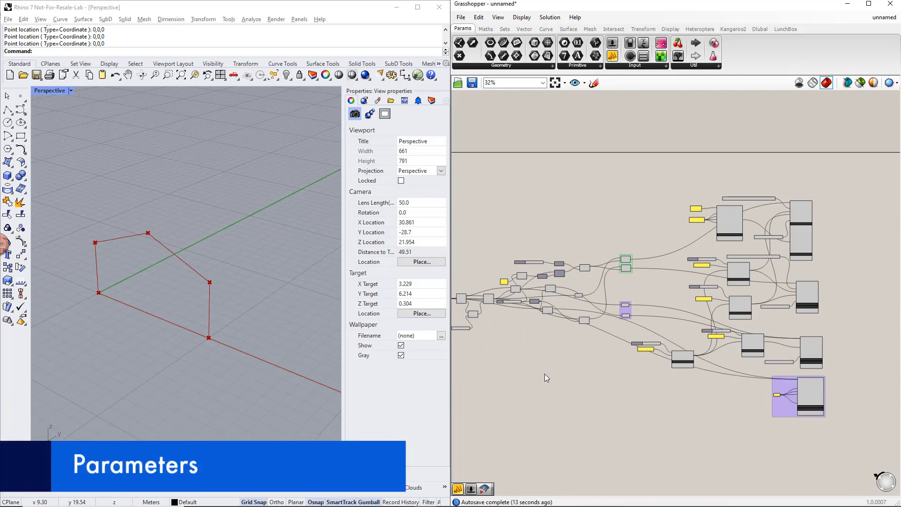
Step: Stack the Height, Width and Apex height sliders ahead of the origin point and group them
scroll(619, 366, up, 4)
right_drag(569, 336, 636, 343)
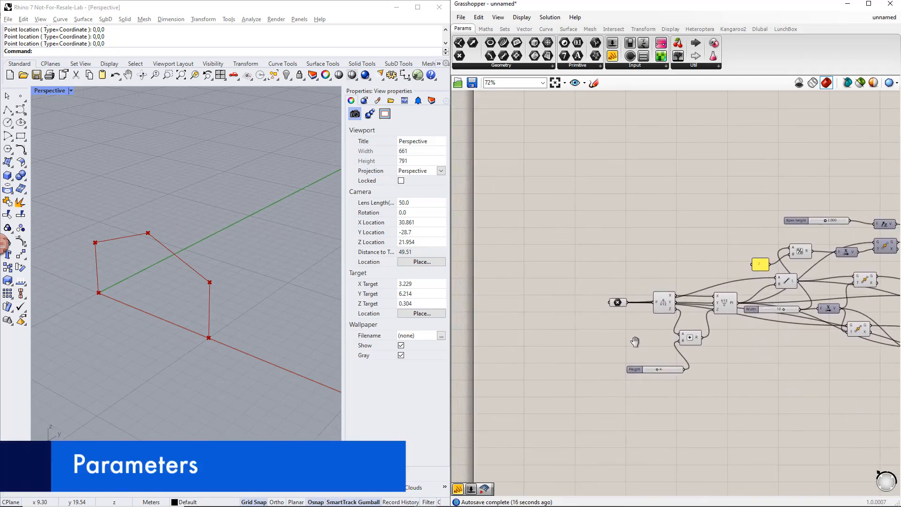
drag(638, 368, 520, 294)
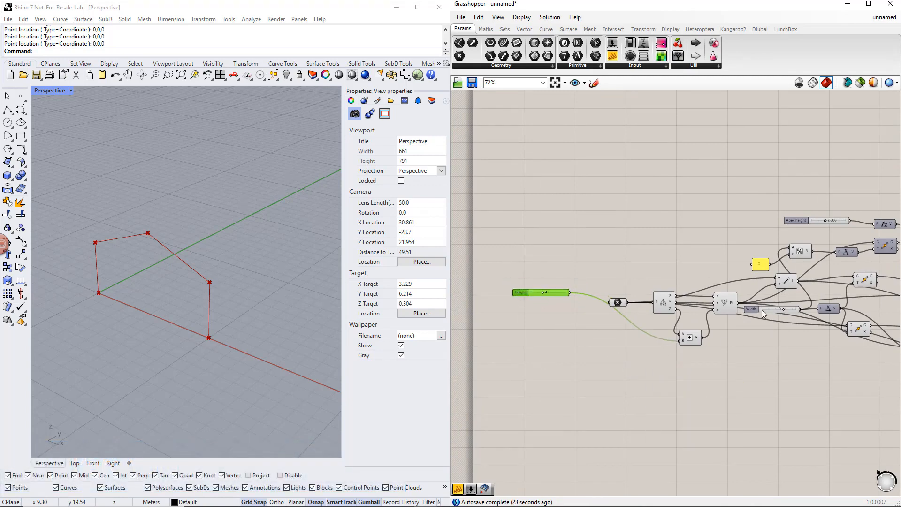
drag(762, 309, 527, 305)
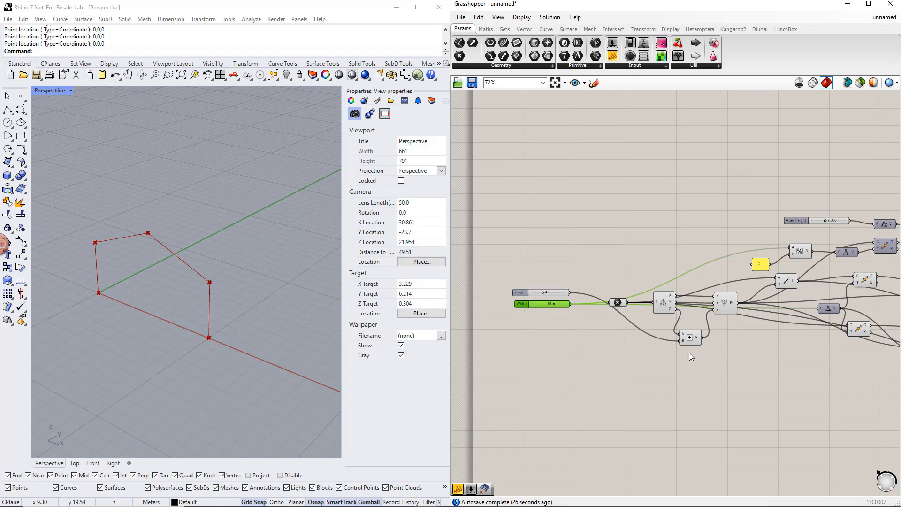
right_drag(756, 364, 734, 362)
drag(775, 218, 507, 314)
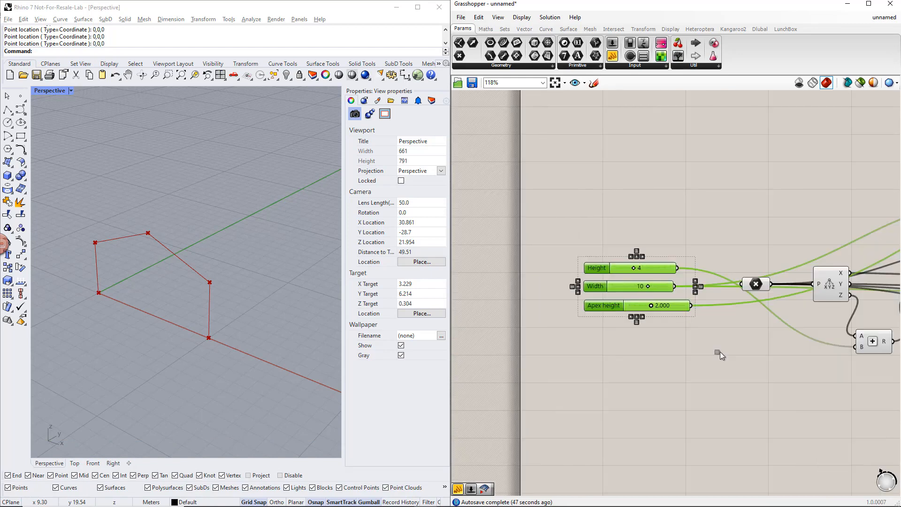
key(ctrl+g)
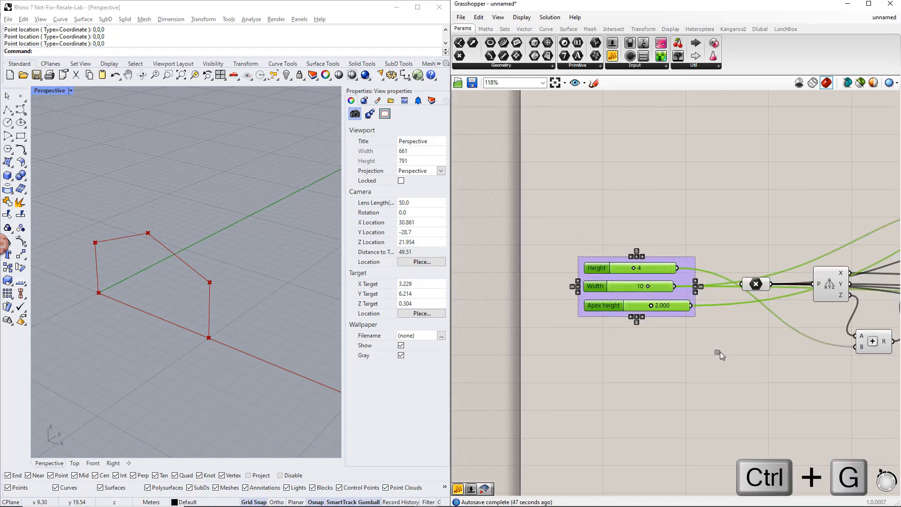
Step: Name the slider group Parameters
right_click(687, 264)
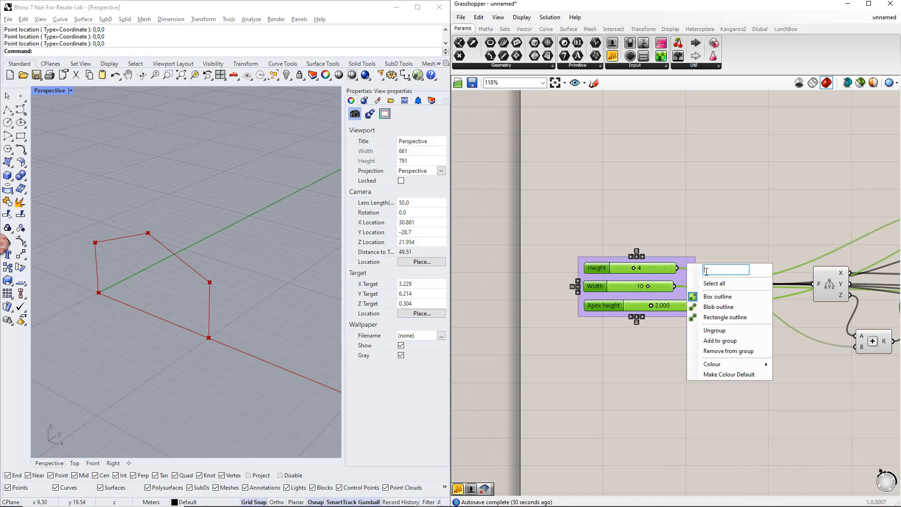
text(Parameters)
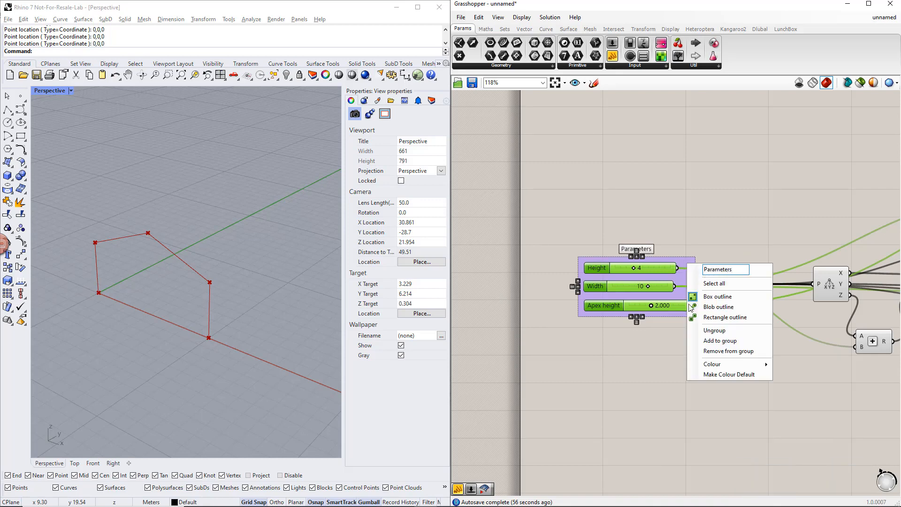
click(666, 345)
drag(631, 268, 655, 305)
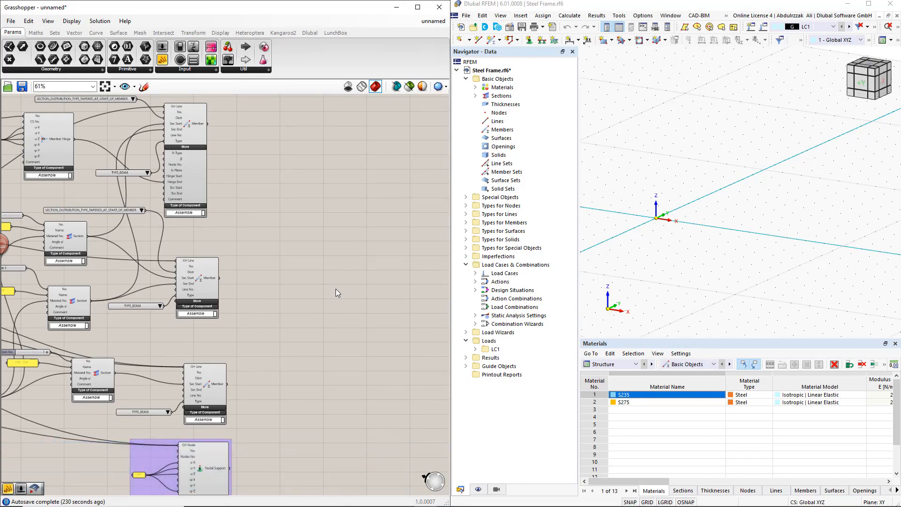
Step: Add an RFEM 6 Export Component on the free canvas beyond the Member components
double_click(336, 288)
text(export)
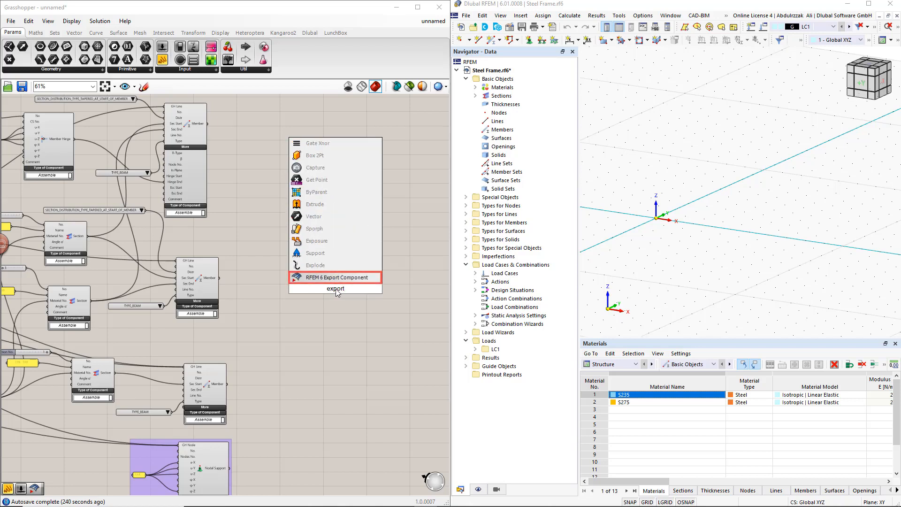
click(334, 278)
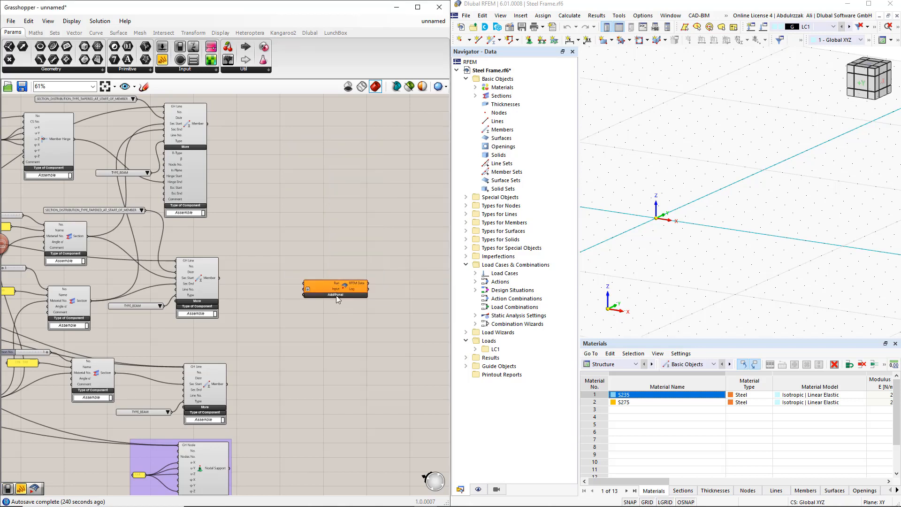
Step: Expand the Export Component's additional inputs and feed Boolean Toggles into Run and Overwrite, setting the Overwrite toggle to True
click(335, 294)
drag(343, 288, 385, 292)
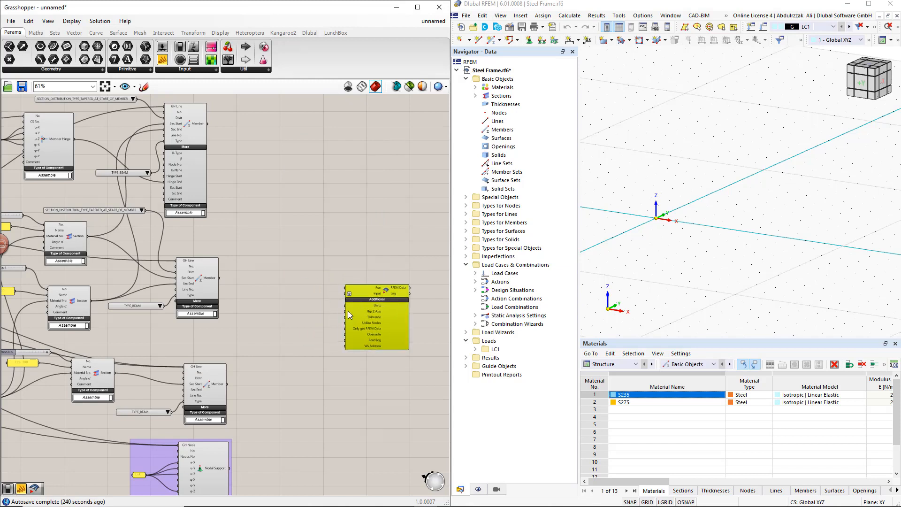
click(305, 254)
double_click(305, 254)
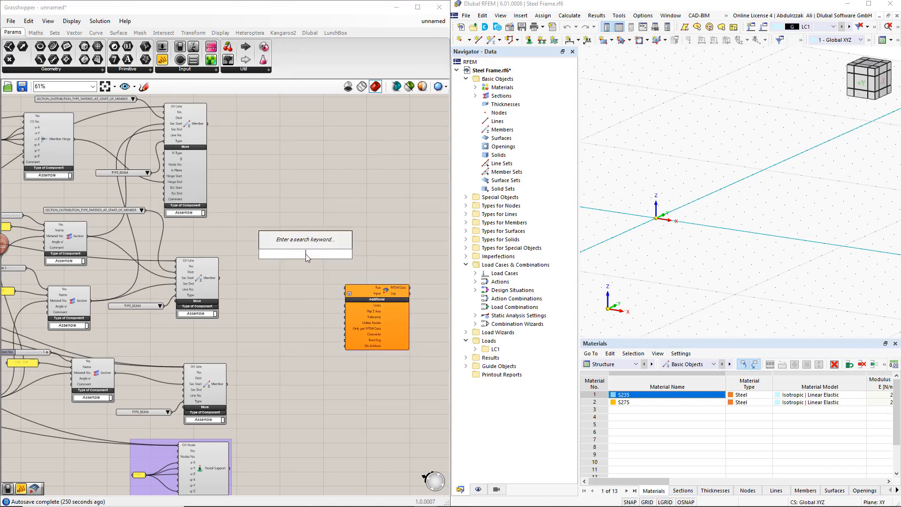
text(bool)
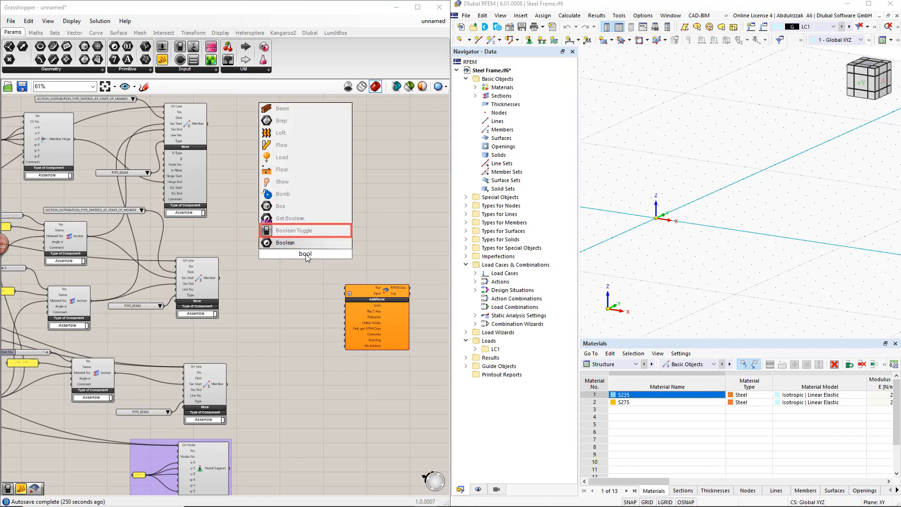
key(Return)
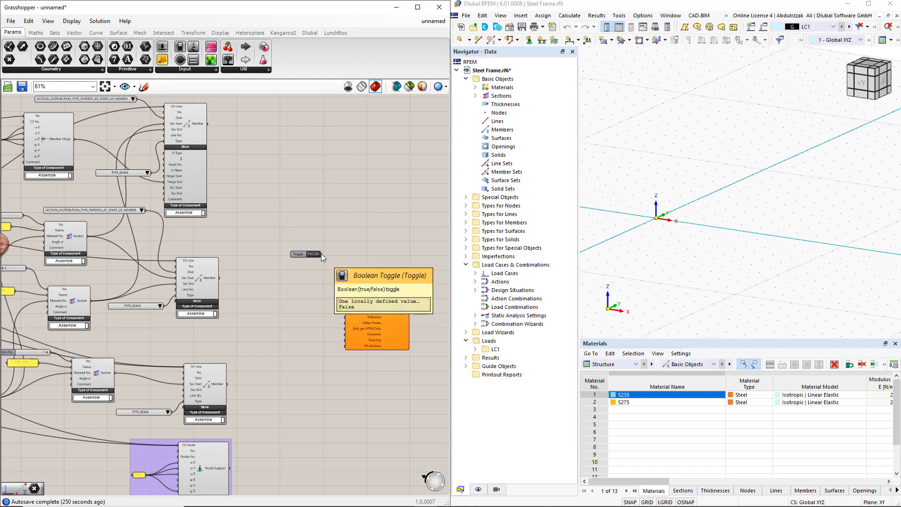
drag(321, 254, 334, 287)
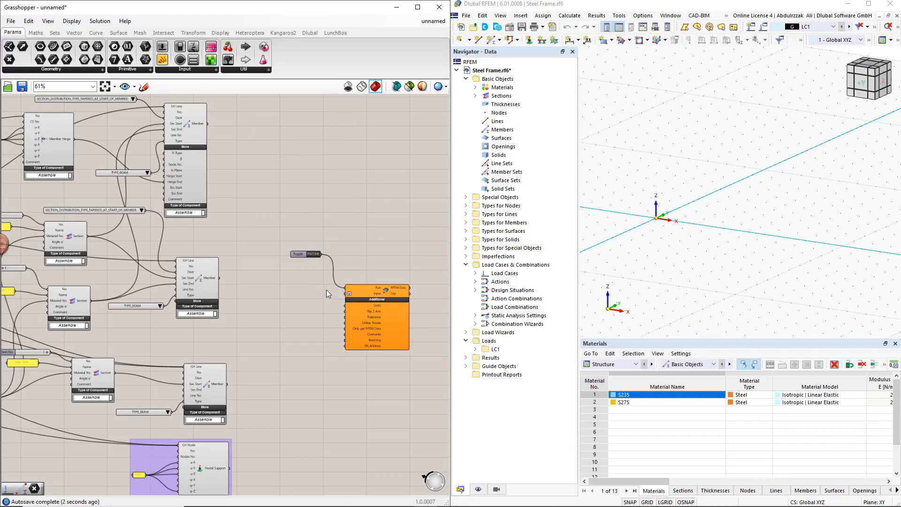
drag(300, 255, 345, 334)
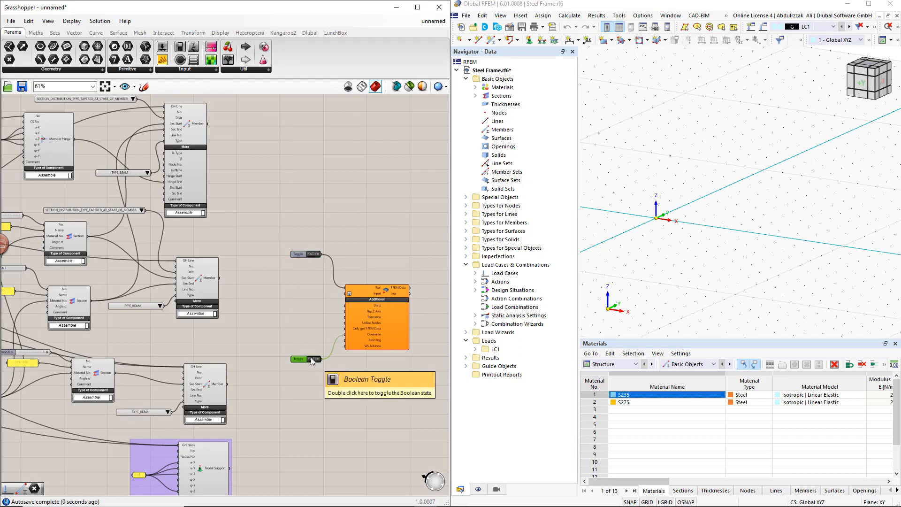
double_click(311, 360)
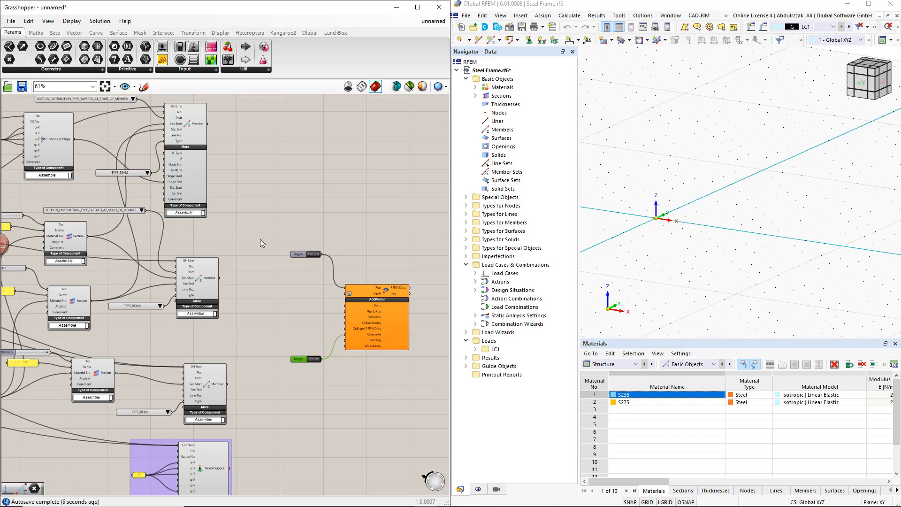
Step: Connect the Member Hinge, all three Members, all three Sections, the Nodal Support and the Material to the Export Component's Input
drag(75, 140, 346, 295)
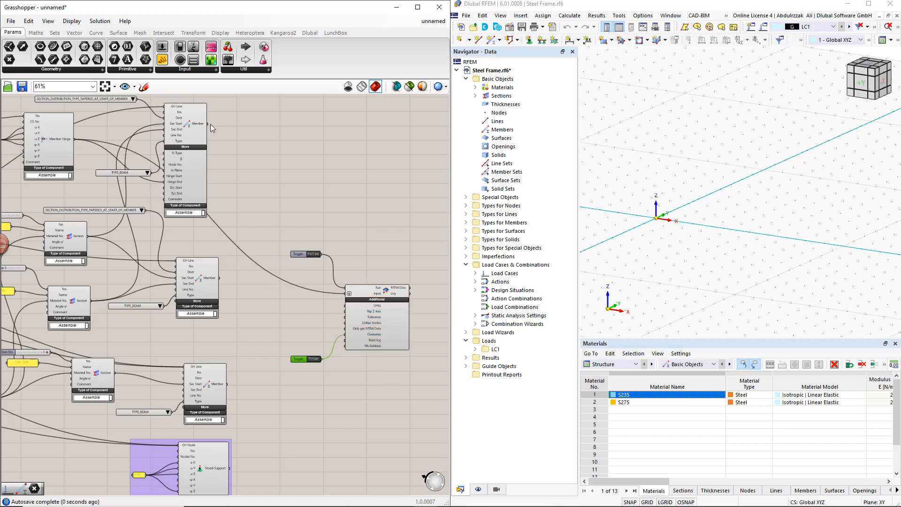
shift+drag(208, 124, 346, 293)
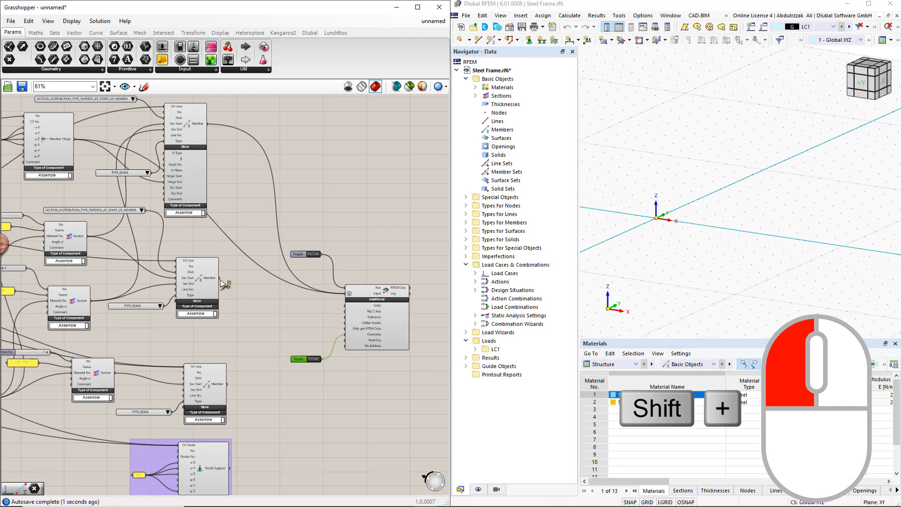
shift+drag(221, 280, 345, 294)
shift+drag(88, 236, 346, 294)
shift+drag(91, 301, 346, 293)
shift+drag(230, 467, 345, 294)
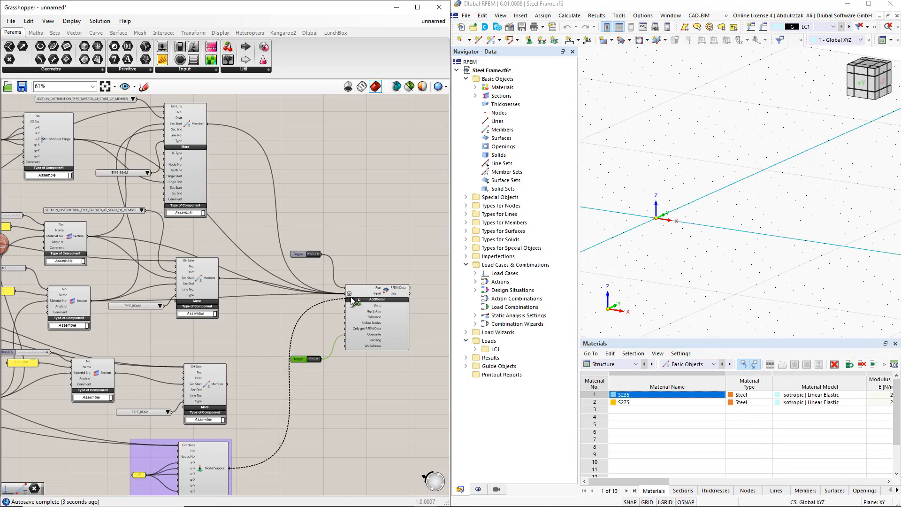
shift+drag(227, 384, 348, 293)
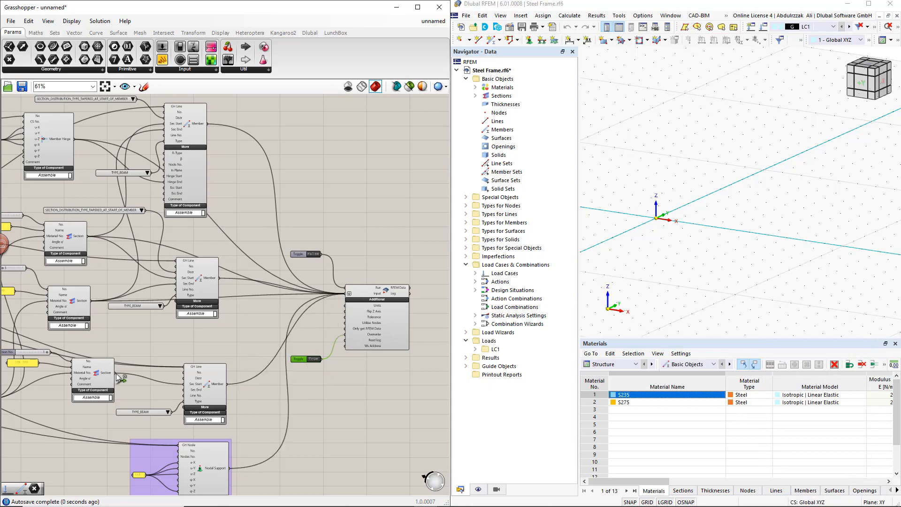
shift+drag(116, 373, 347, 294)
scroll(239, 332, down, 1)
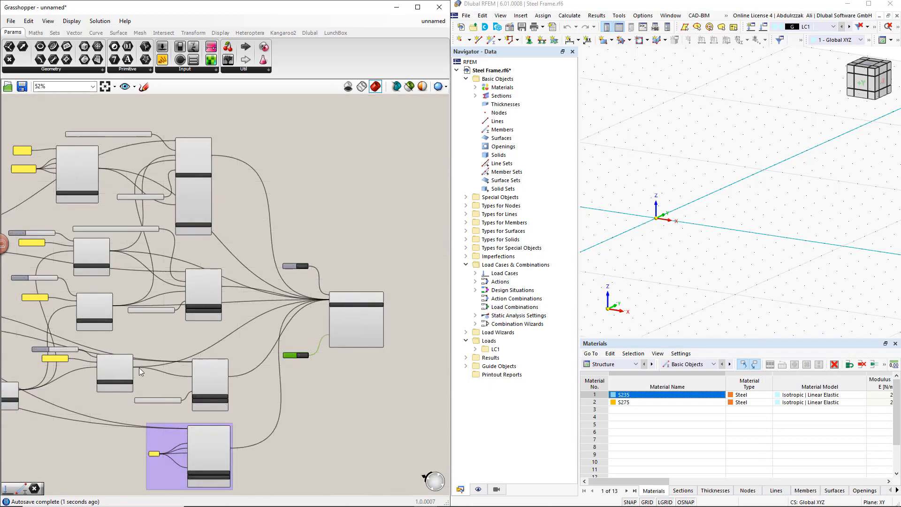
right_drag(138, 367, 180, 361)
shift+drag(61, 383, 363, 299)
scroll(345, 270, up, 1)
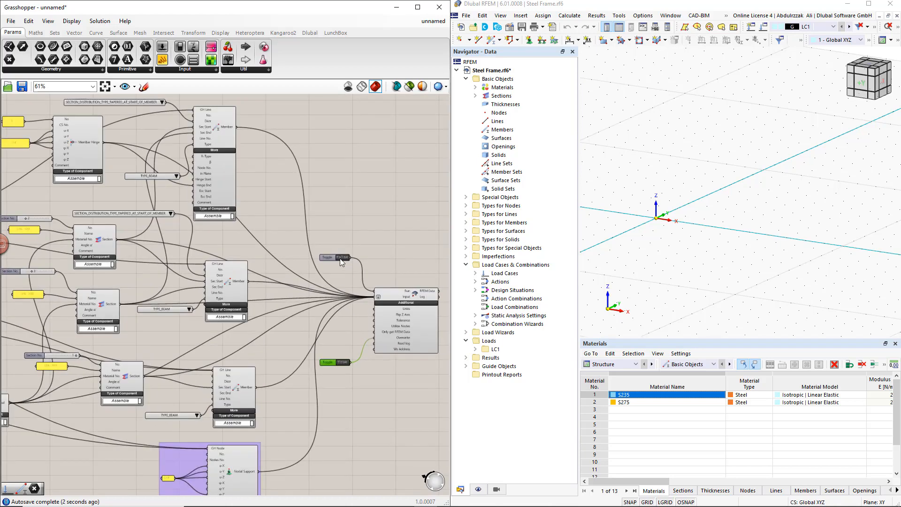
Step: Switch the Run toggle to True to export the frame to RFEM 6 and close the connection lock notice there
double_click(340, 258)
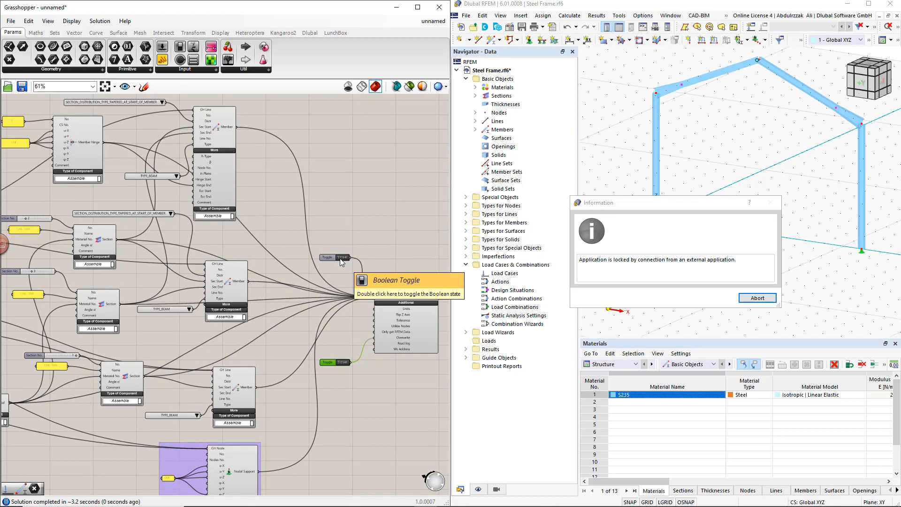
click(756, 299)
click(722, 301)
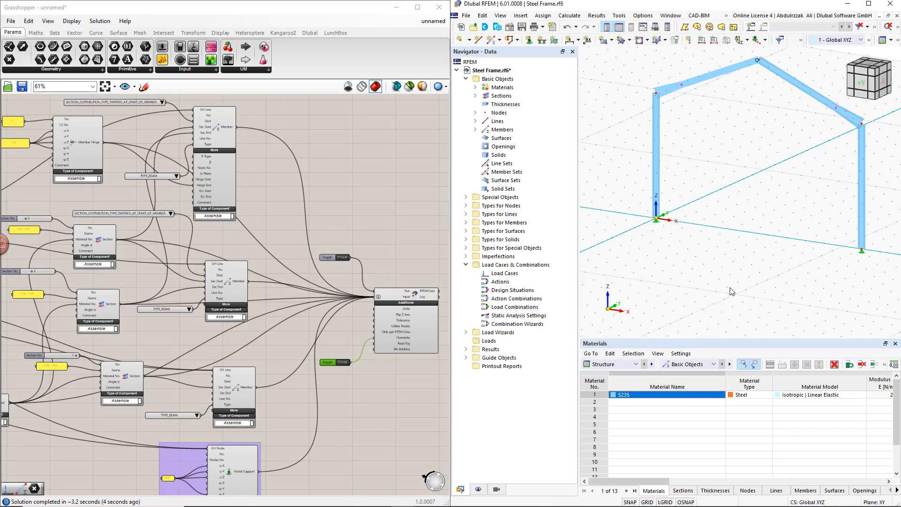
scroll(730, 290, down, 1)
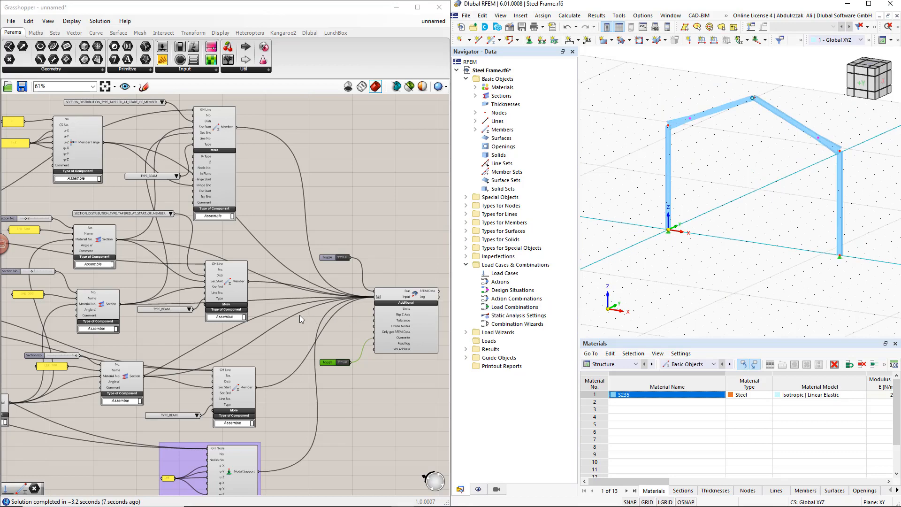
Step: Set the Width slider in the Parameters group to 15 and close the connection lock notice in RFEM
scroll(299, 314, down, 2)
right_drag(87, 293, 370, 311)
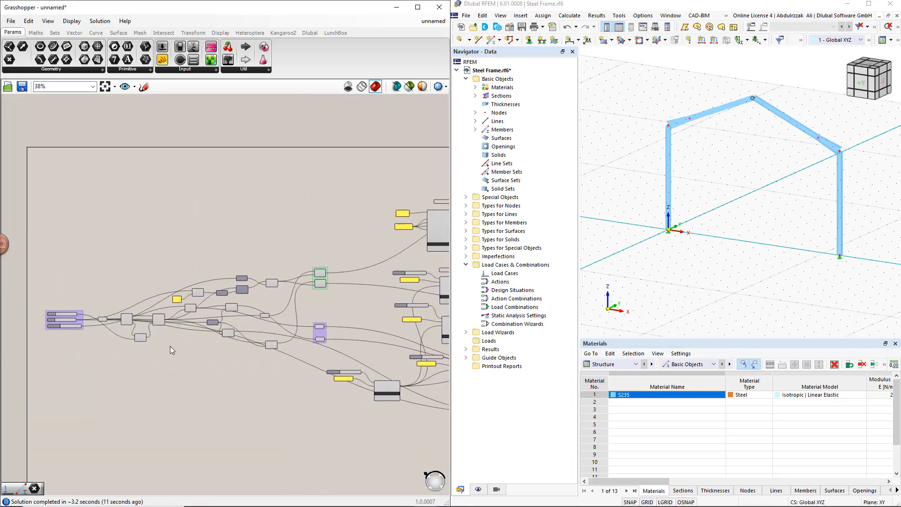
right_drag(94, 351, 207, 353)
scroll(167, 323, up, 3)
scroll(167, 324, up, 2)
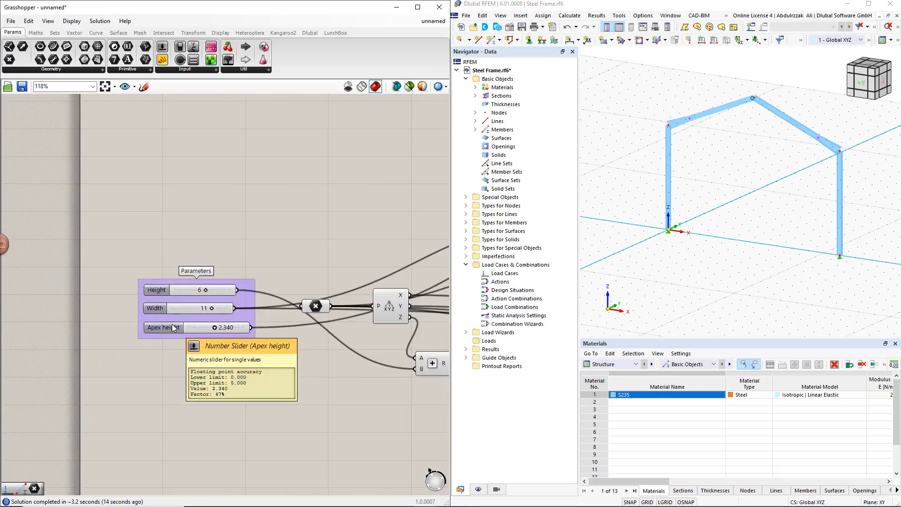
double_click(203, 309)
text(15)
key(Return)
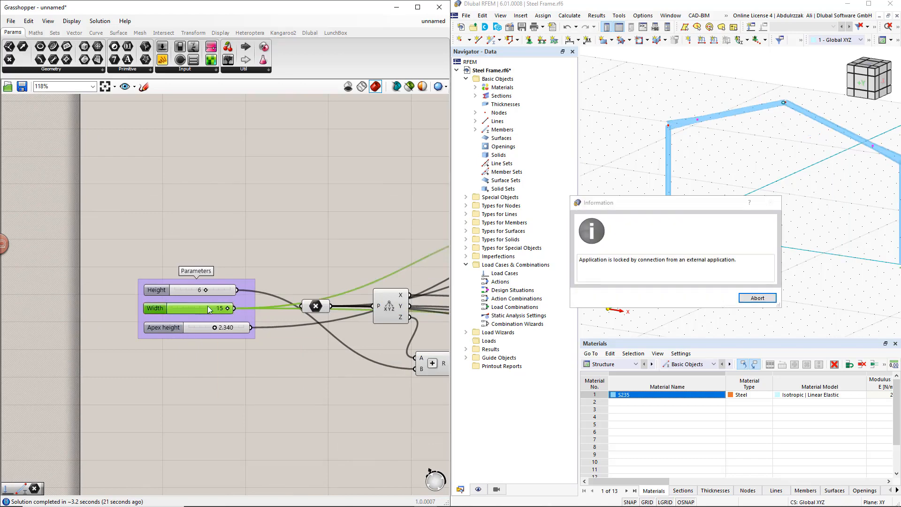
click(756, 297)
click(714, 301)
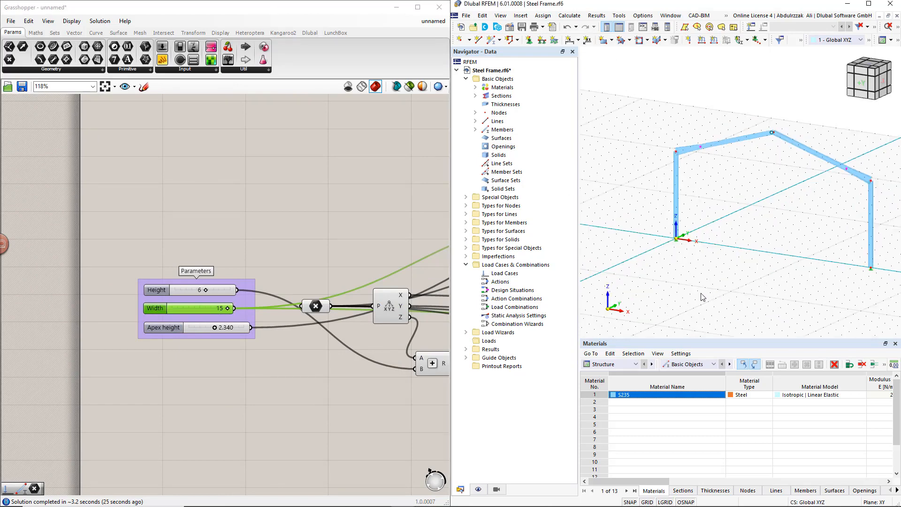